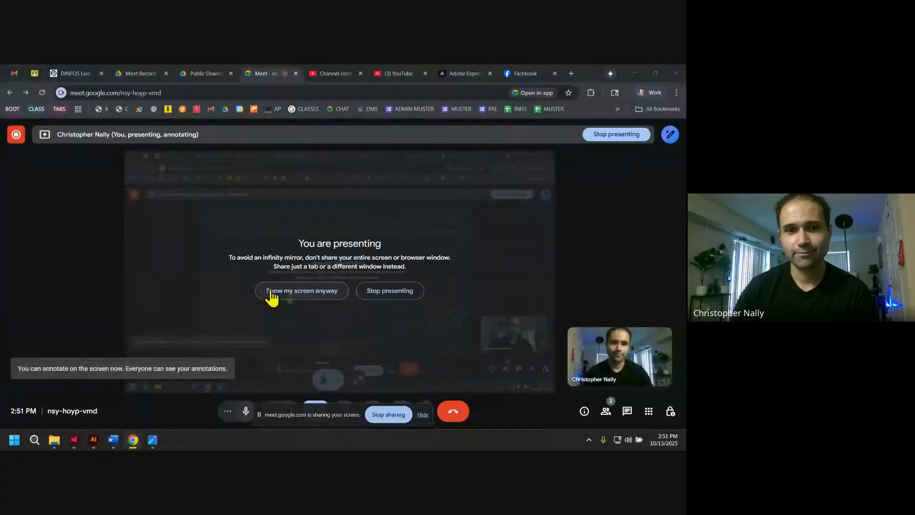
Switch to the InDesign infographic document and view its header artwork and title at 75% zoom.
{"action": "left_click", "coordinate": [74, 440]}
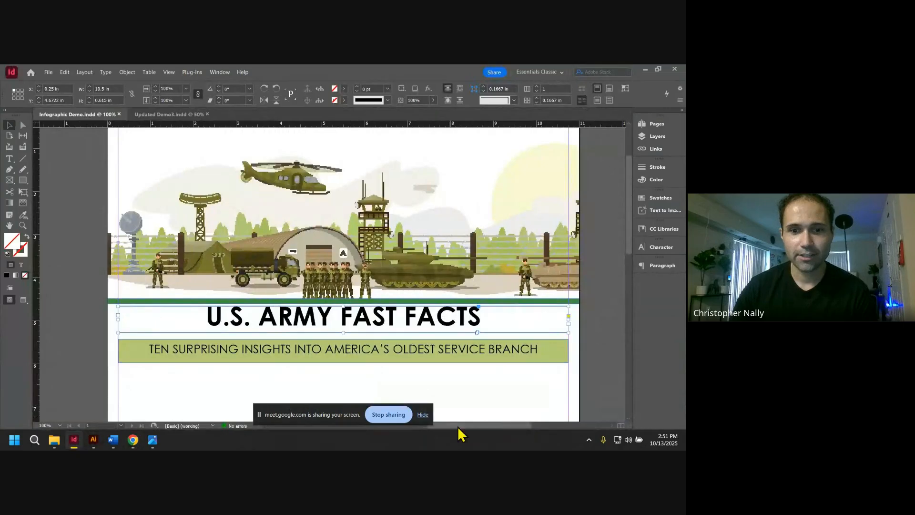
{"action": "left_click", "coordinate": [423, 415]}
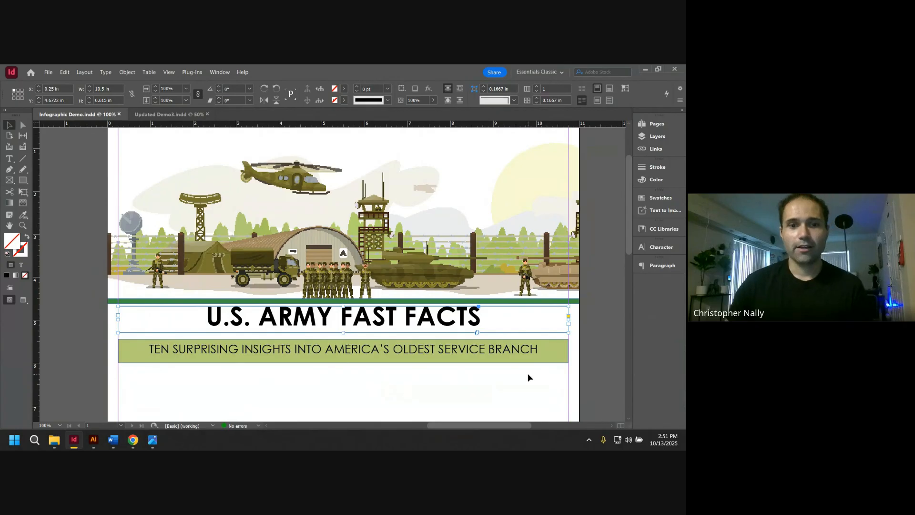
{"action": "scroll", "coordinate": [528, 378], "scroll_direction": "down", "scroll_amount": 1}
{"action": "scroll", "coordinate": [528, 377], "scroll_direction": "up", "scroll_amount": 2}
{"action": "scroll", "coordinate": [529, 378], "scroll_direction": "down", "scroll_amount": 1}
{"action": "scroll", "coordinate": [529, 377], "scroll_direction": "up", "scroll_amount": 1}
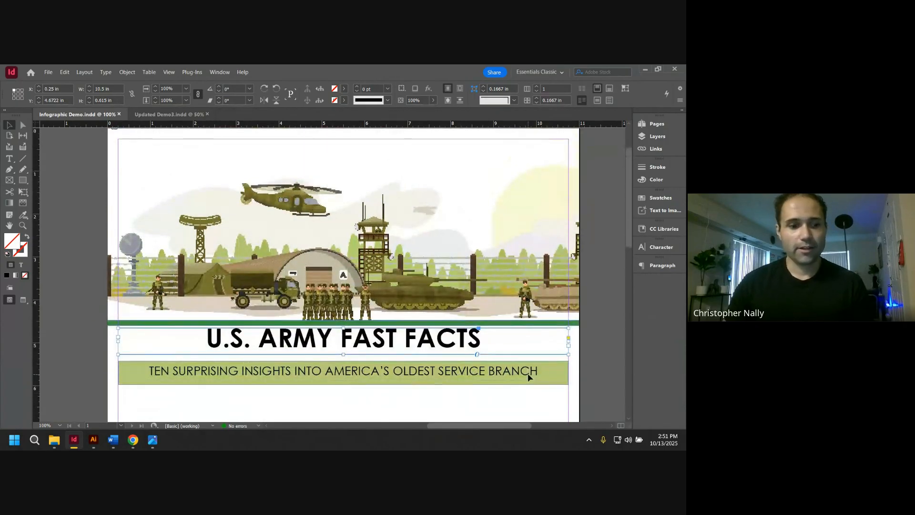
{"action": "key", "text": "ctrl+minus"}
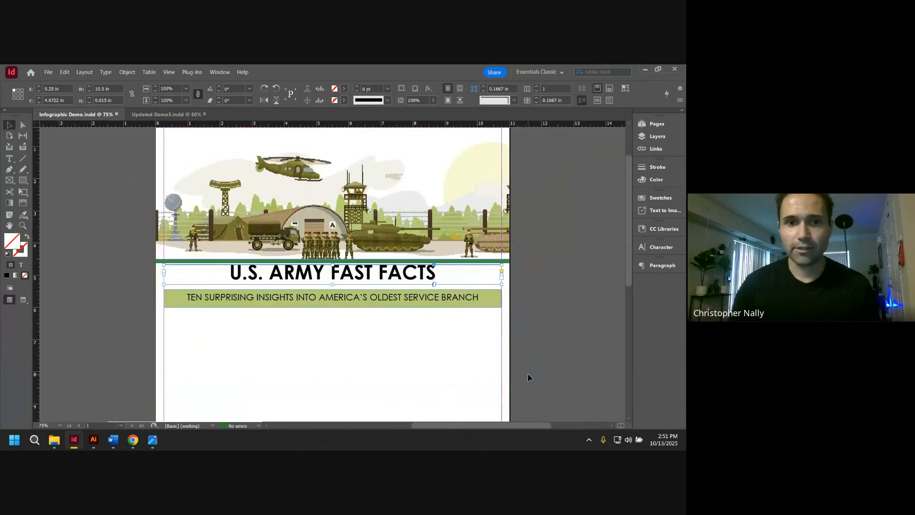
{"action": "scroll", "coordinate": [528, 377], "scroll_direction": "up", "scroll_amount": 2}
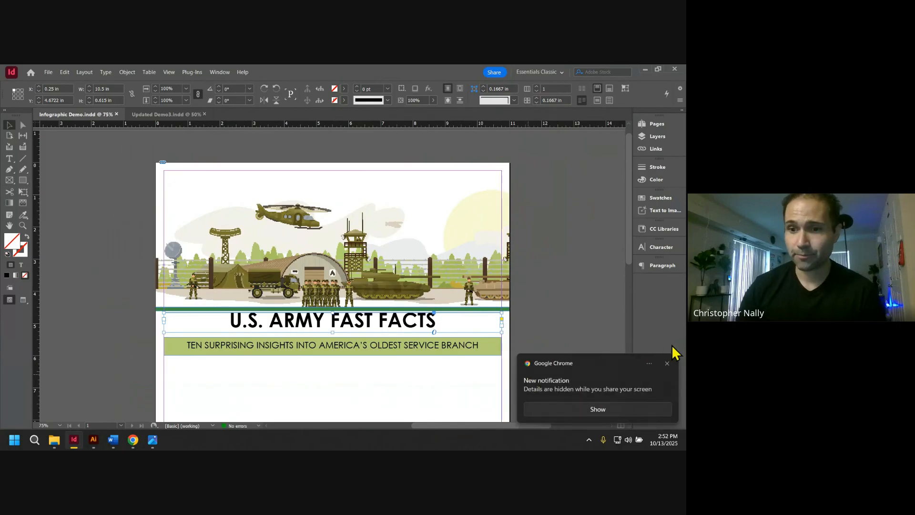
{"action": "left_click", "coordinate": [668, 363]}
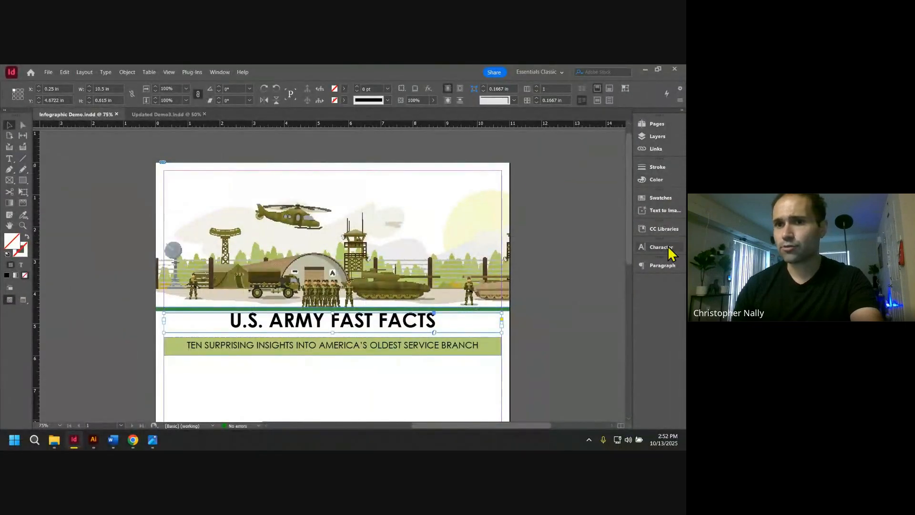
Show the document's layers and expand Layer 1 to list the objects it contains.
{"action": "left_click", "coordinate": [660, 138]}
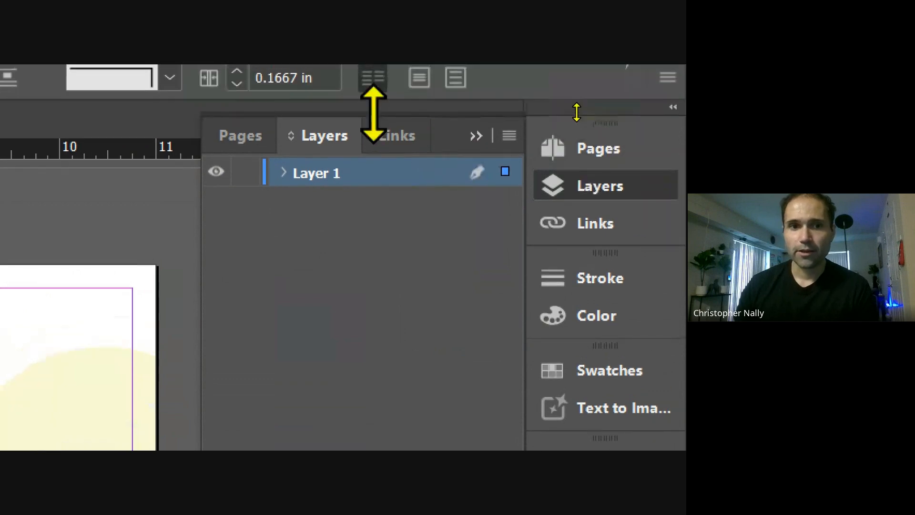
{"action": "left_click", "coordinate": [284, 173]}
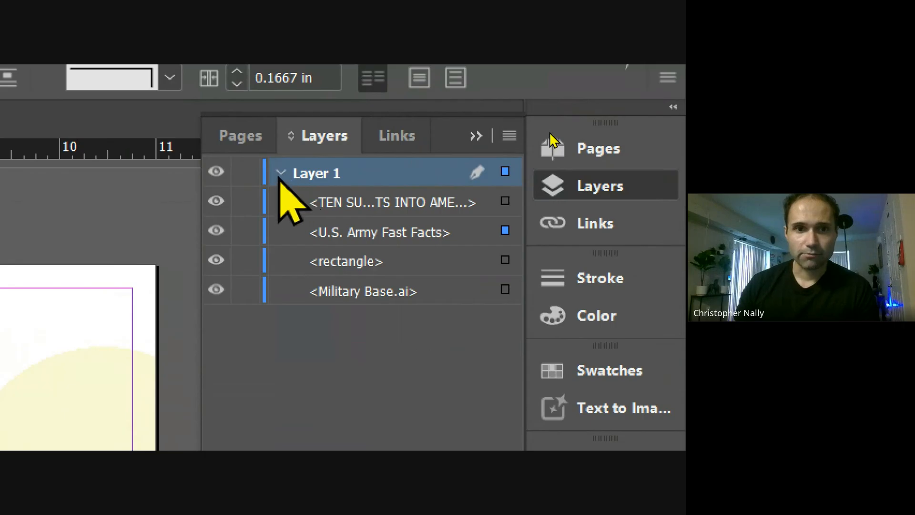
{"action": "left_click", "coordinate": [283, 173]}
{"action": "left_click", "coordinate": [283, 173]}
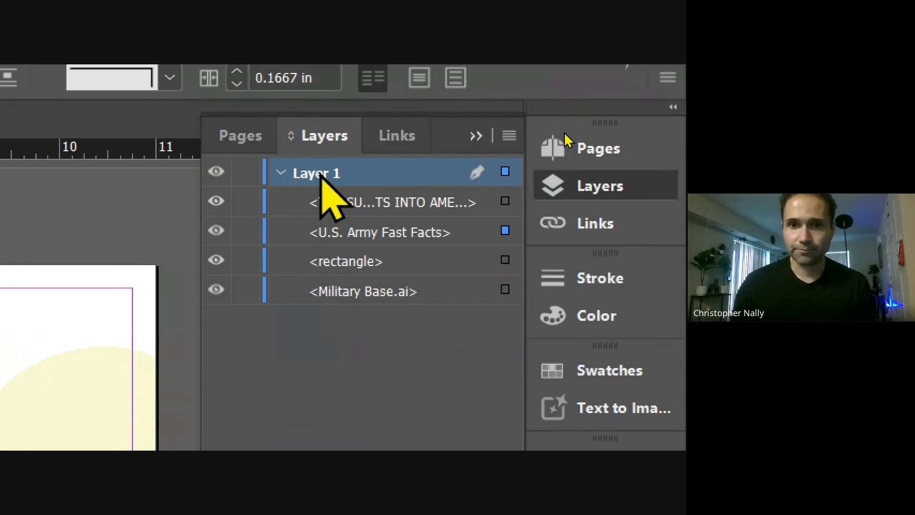
Rename Layer 1 as Text and keep Light Blue as its layer color.
{"action": "double_click", "coordinate": [320, 175]}
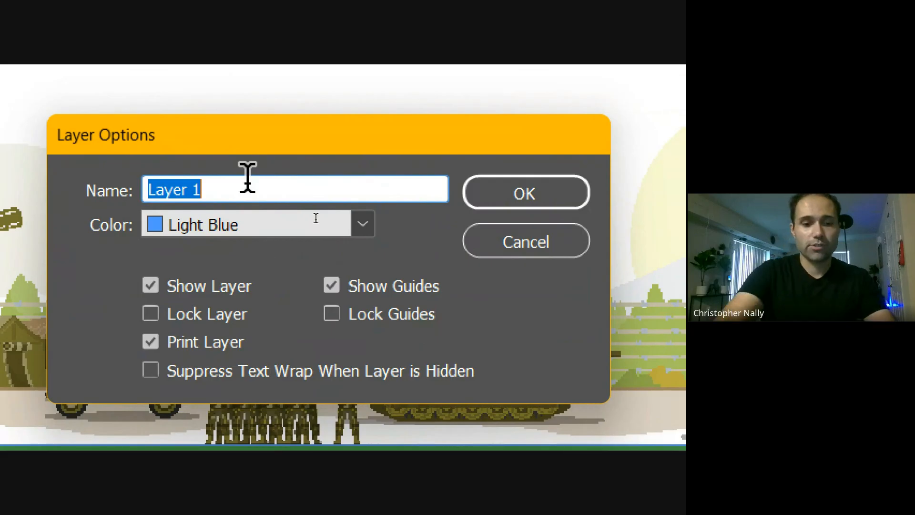
{"action": "type", "text": "Text"}
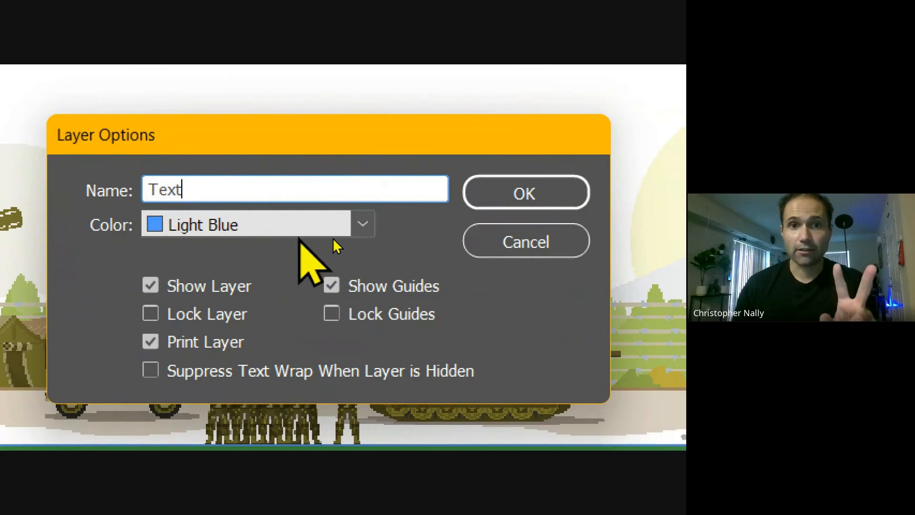
{"action": "left_click", "coordinate": [356, 228]}
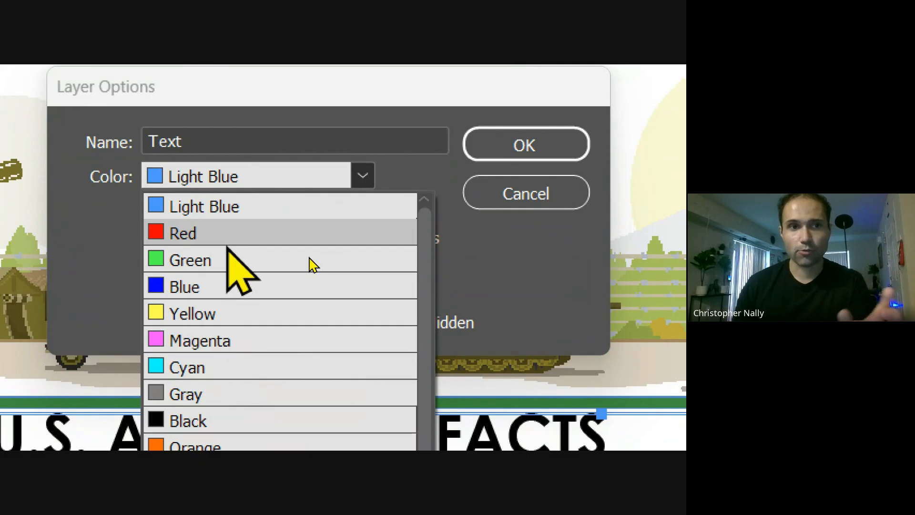
{"action": "left_click", "coordinate": [226, 211]}
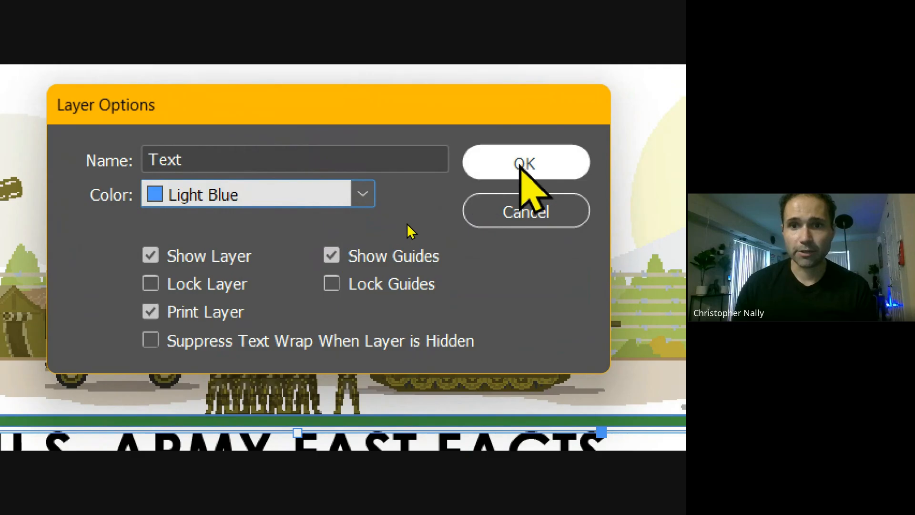
{"action": "left_click", "coordinate": [525, 163]}
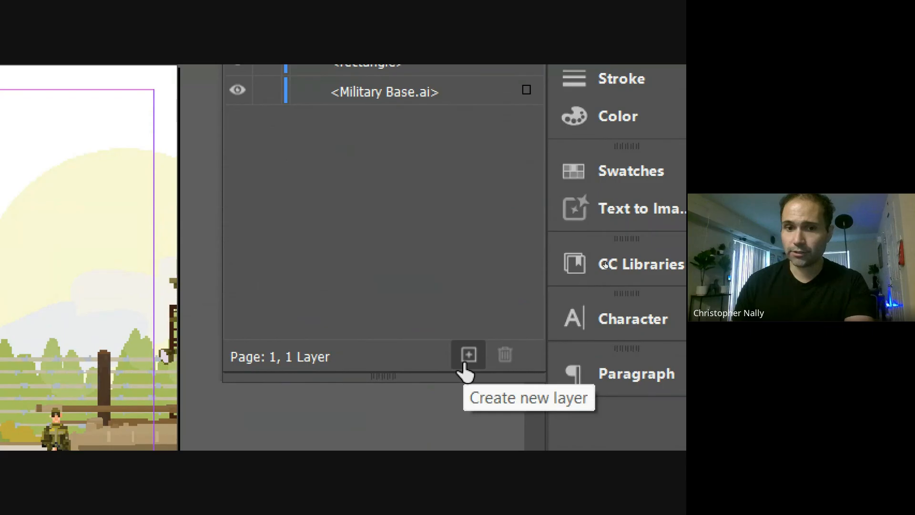
Create a new layer named Images with the Red layer color.
{"action": "left_click", "coordinate": [465, 364]}
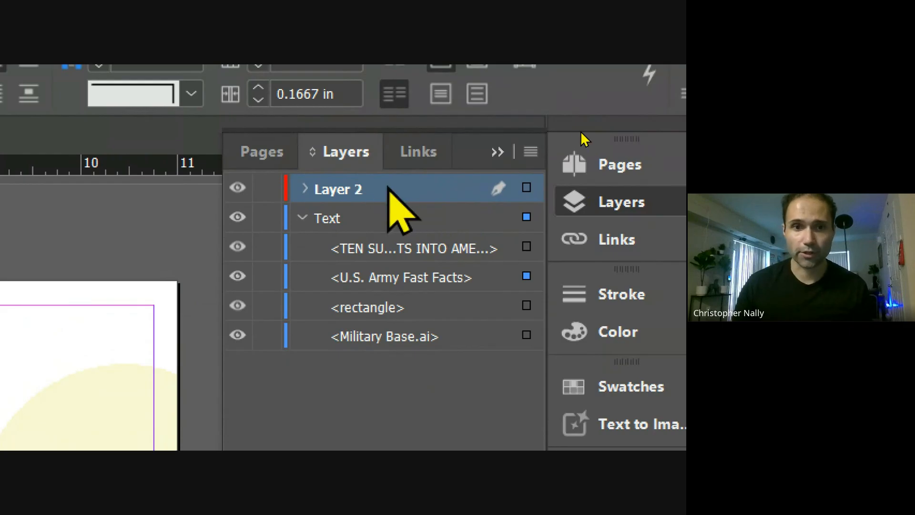
{"action": "double_click", "coordinate": [336, 191]}
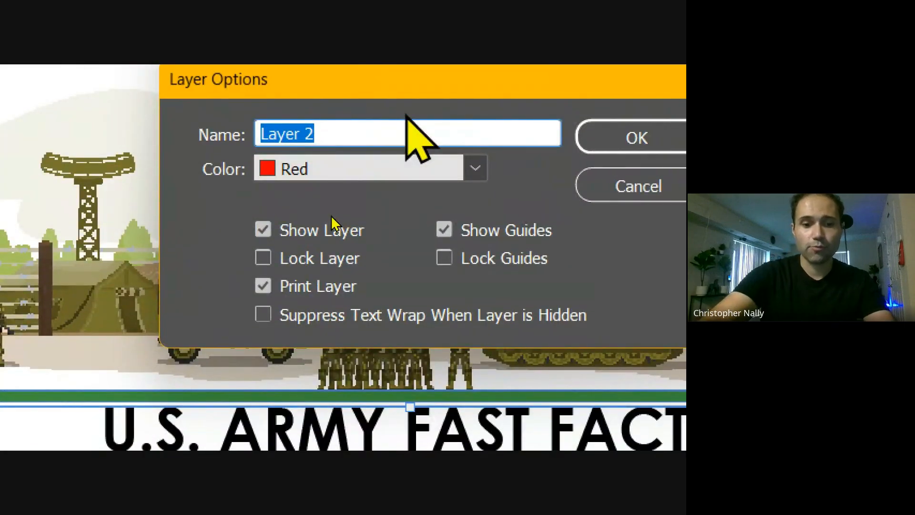
{"action": "type", "text": "Images"}
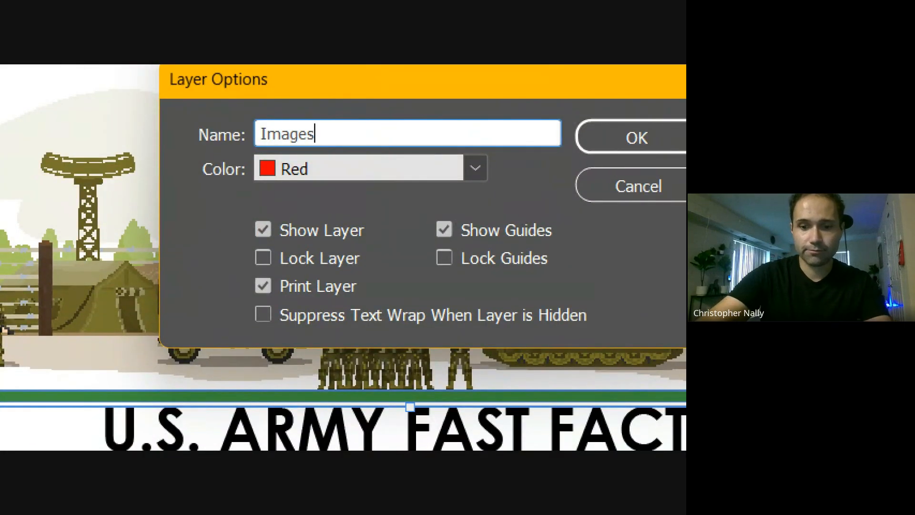
{"action": "key", "text": "Return"}
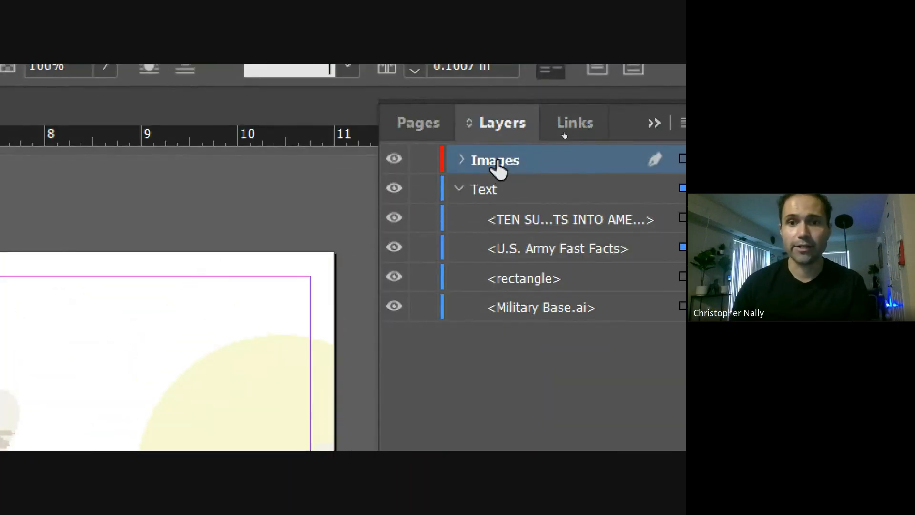
{"action": "double_click", "coordinate": [496, 74]}
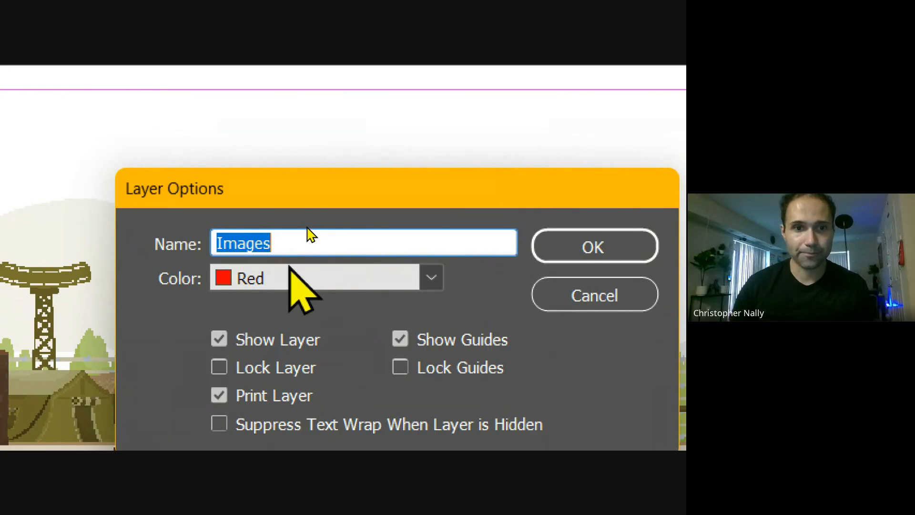
{"action": "left_click", "coordinate": [288, 244]}
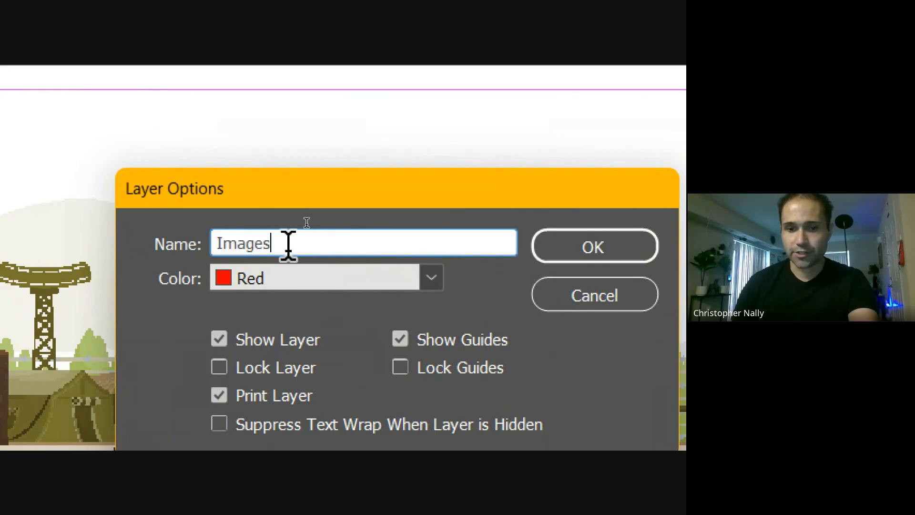
{"action": "key", "text": "Return"}
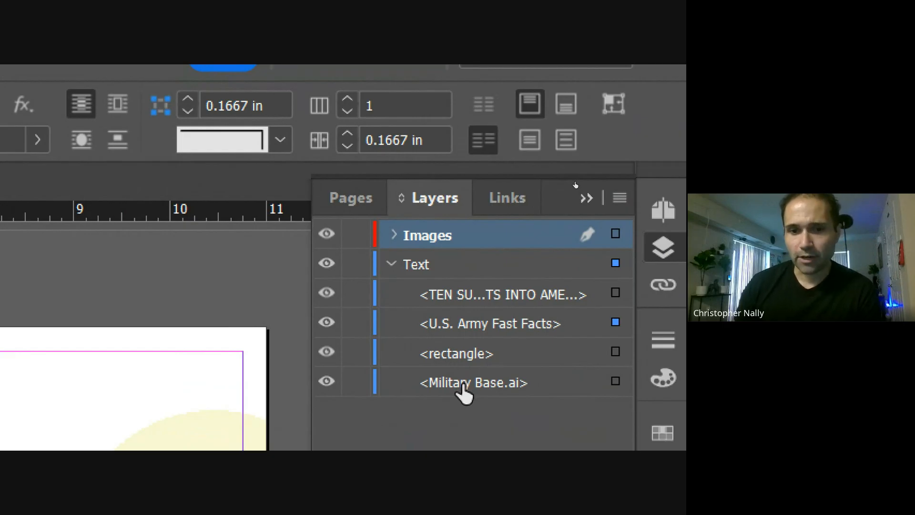
Move the Military Base.ai artwork and the rectangle from the Text layer into the Images layer.
{"action": "left_click_drag", "start_coordinate": [456, 378], "coordinate": [458, 252]}
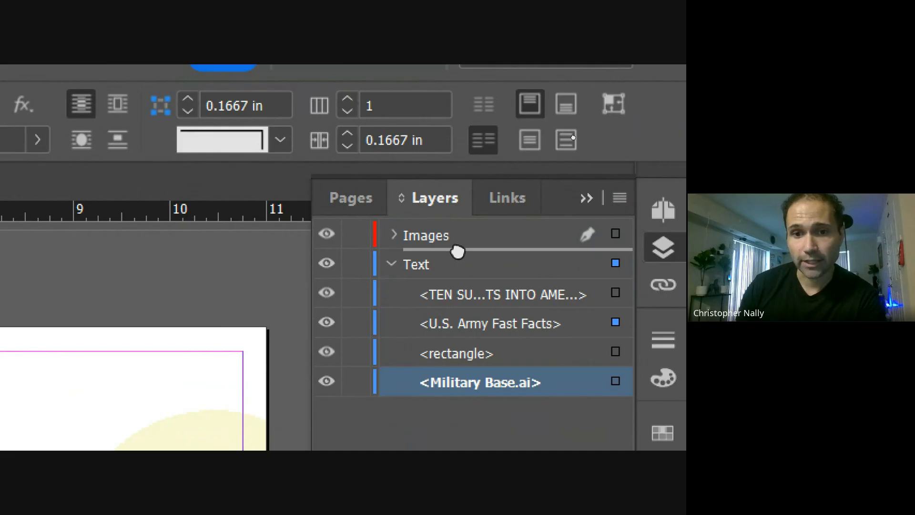
{"action": "left_click_drag", "start_coordinate": [458, 252], "coordinate": [459, 253]}
{"action": "left_click", "coordinate": [392, 236]}
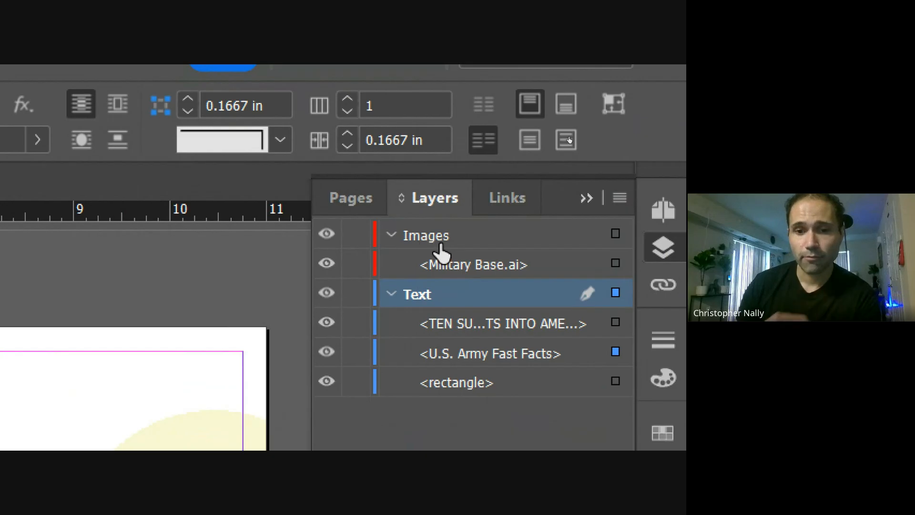
{"action": "left_click", "coordinate": [467, 394]}
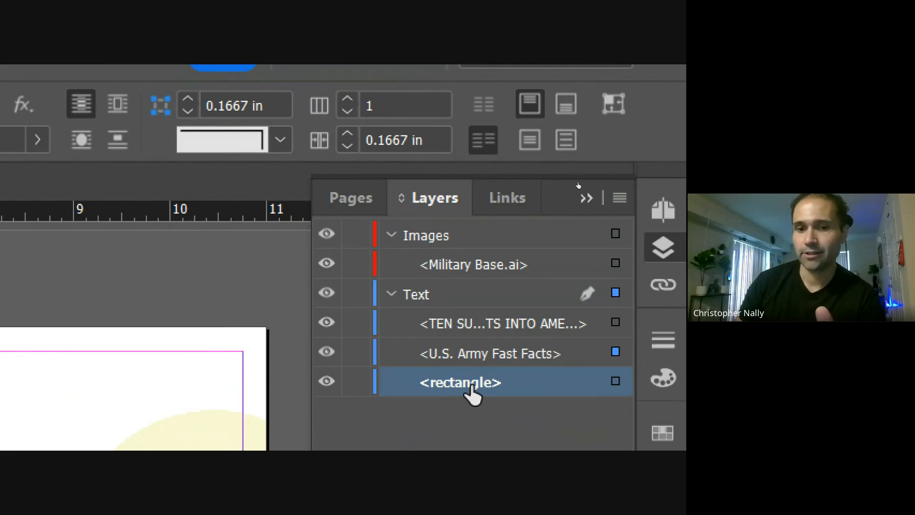
{"action": "left_click_drag", "start_coordinate": [474, 395], "coordinate": [470, 283]}
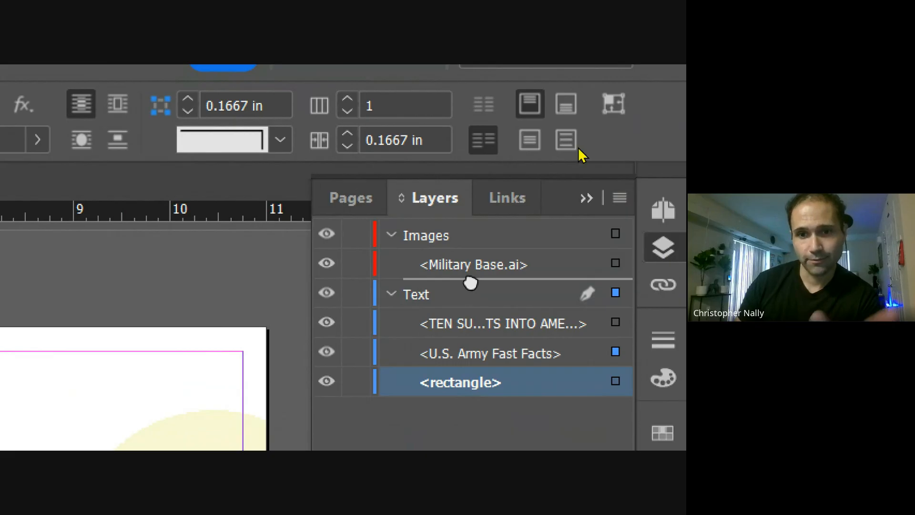
{"action": "left_click_drag", "start_coordinate": [471, 282], "coordinate": [470, 290]}
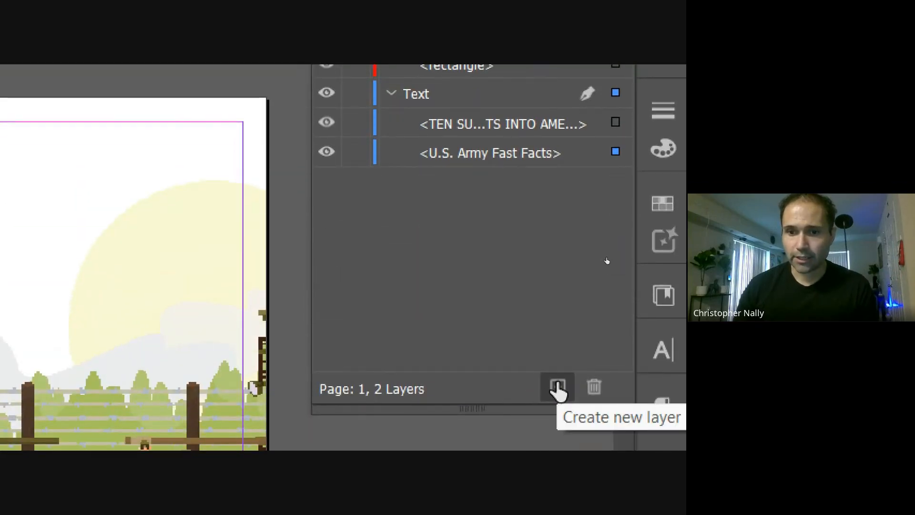
Create a layer named Data Viz and place it above the Images layer in the stacking order.
{"action": "left_click", "coordinate": [557, 388]}
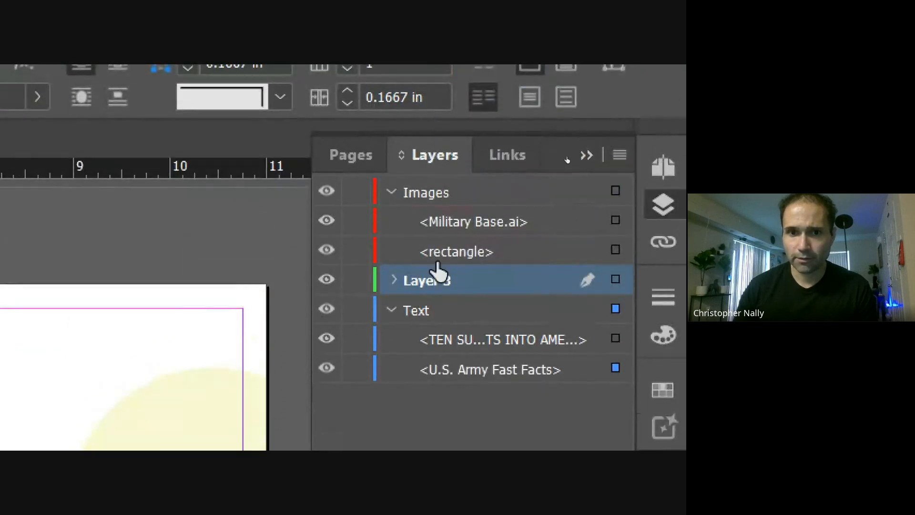
{"action": "mouse_move", "coordinate": [437, 285]}
{"action": "left_mouse_down"}
{"action": "mouse_move", "coordinate": [441, 188]}
{"action": "mouse_move", "coordinate": [427, 283]}
{"action": "left_mouse_up"}
{"action": "left_click_drag", "start_coordinate": [491, 294], "coordinate": [469, 193]}
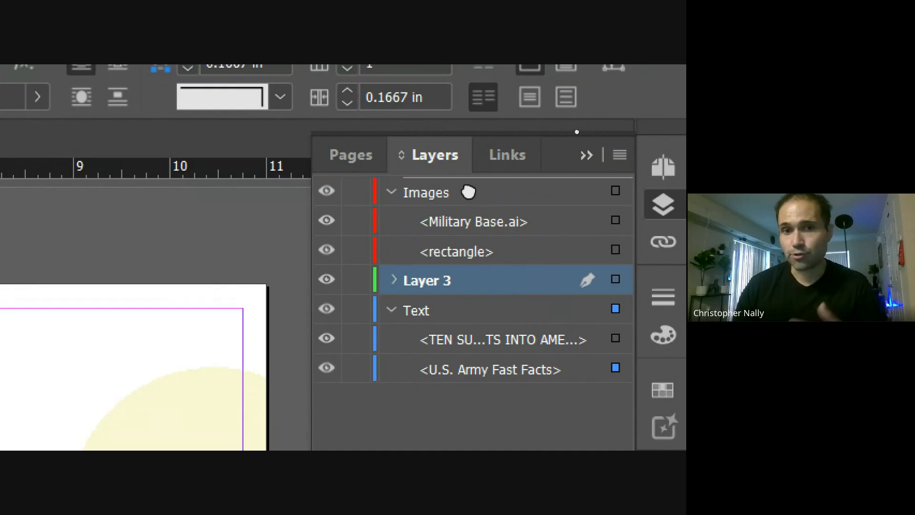
{"action": "left_click_drag", "start_coordinate": [469, 192], "coordinate": [470, 191]}
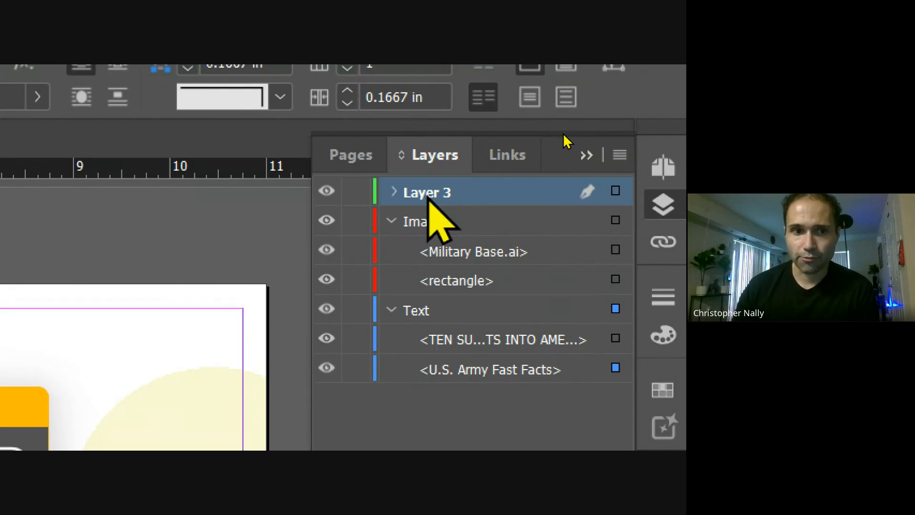
{"action": "double_click", "coordinate": [428, 193]}
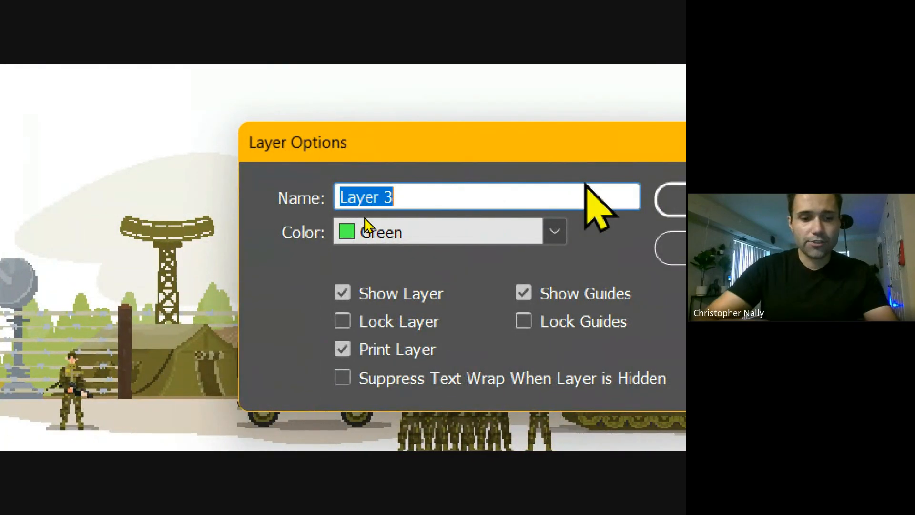
{"action": "type", "text": "Data Viz"}
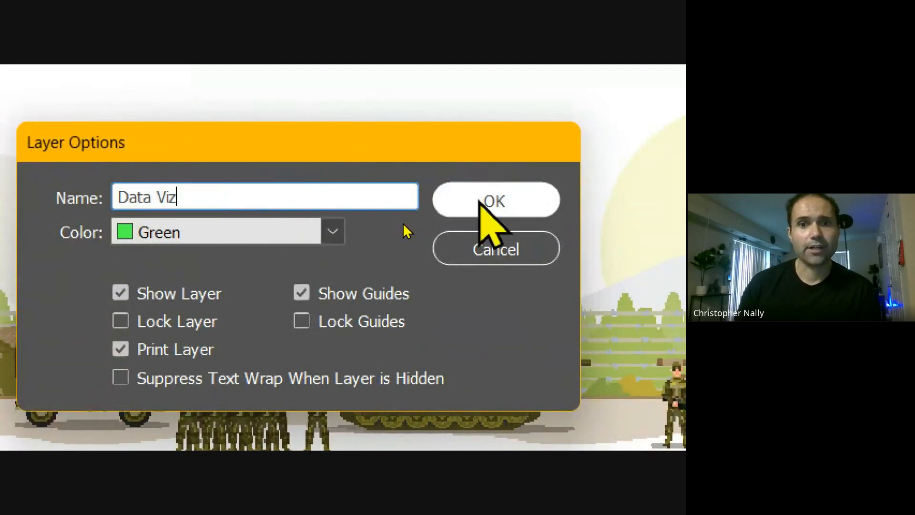
{"action": "left_click", "coordinate": [480, 201]}
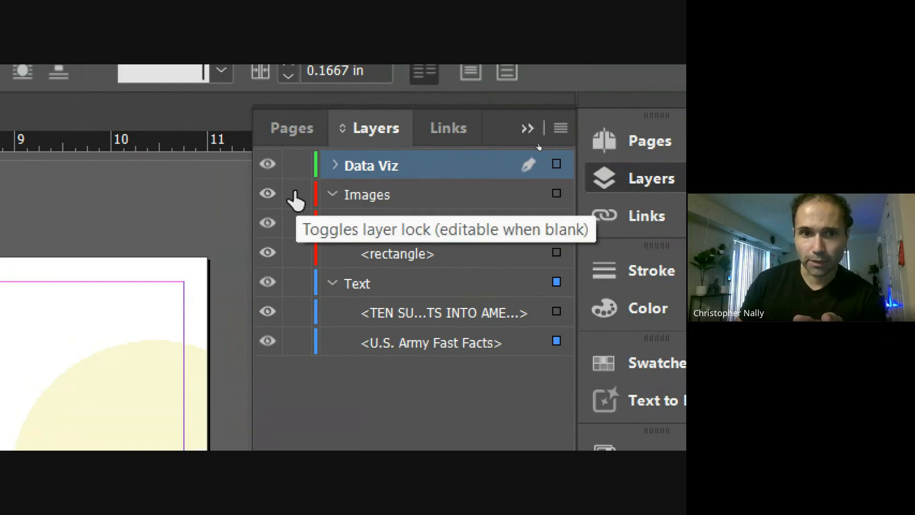
Try the lock toggle on the Text layer and its items, leaving only the "TEN SURPRISING INSIGHTS" subtitle frame locked.
{"action": "left_click", "coordinate": [298, 284]}
{"action": "left_click", "coordinate": [302, 285]}
{"action": "left_click", "coordinate": [297, 313]}
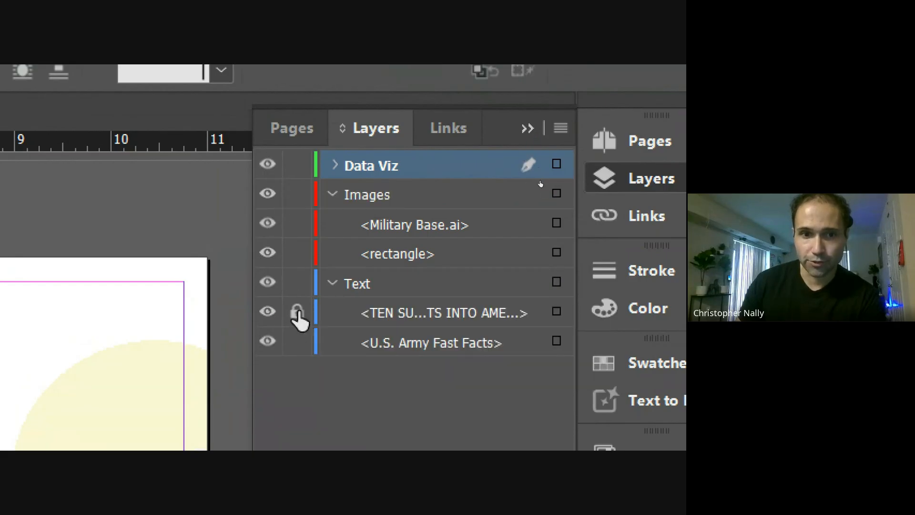
{"action": "left_click", "coordinate": [298, 343]}
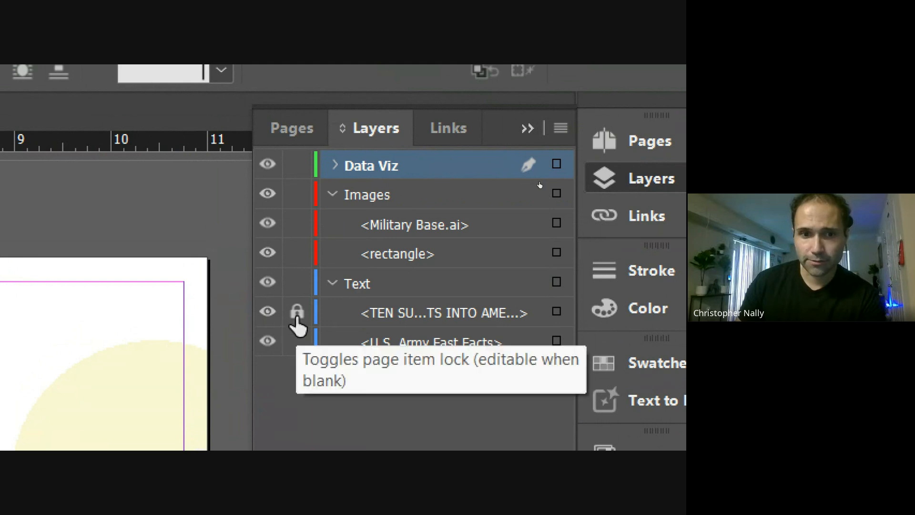
{"action": "left_click", "coordinate": [299, 289]}
{"action": "left_click", "coordinate": [298, 316]}
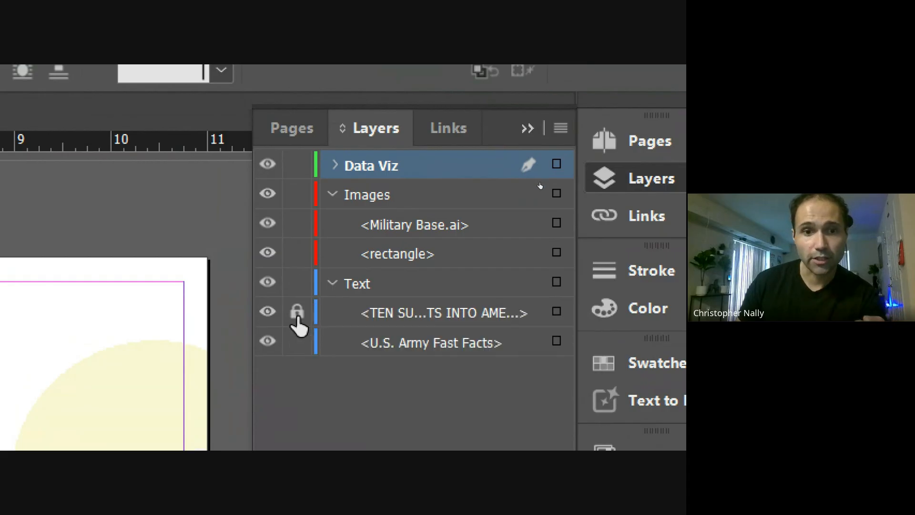
Toggle the Text layer's lock on and off, and unlock the "TEN SURPRISING INSIGHTS" subtitle frame.
{"action": "left_click", "coordinate": [296, 284]}
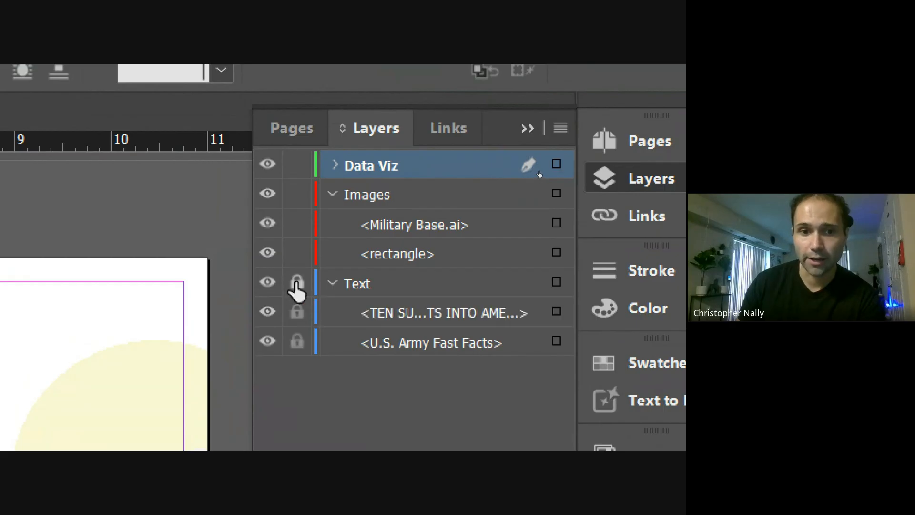
{"action": "left_click", "coordinate": [295, 284]}
{"action": "left_click", "coordinate": [298, 315]}
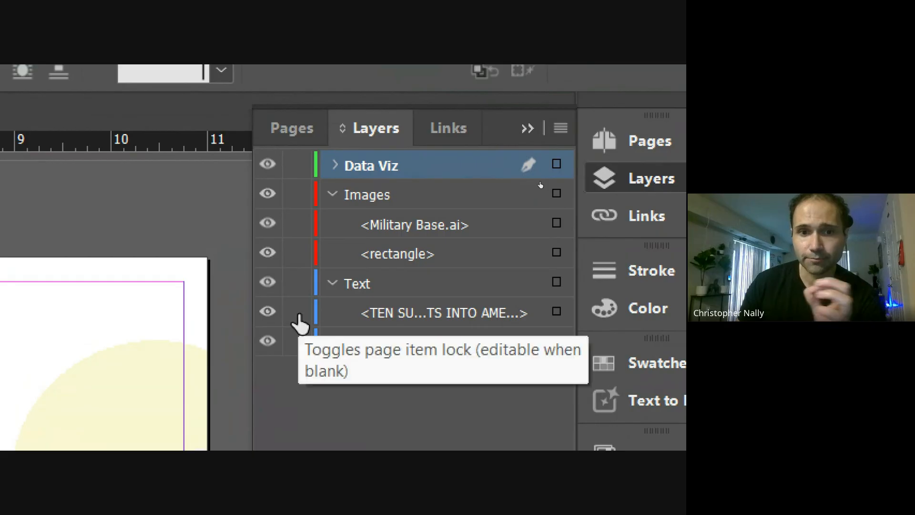
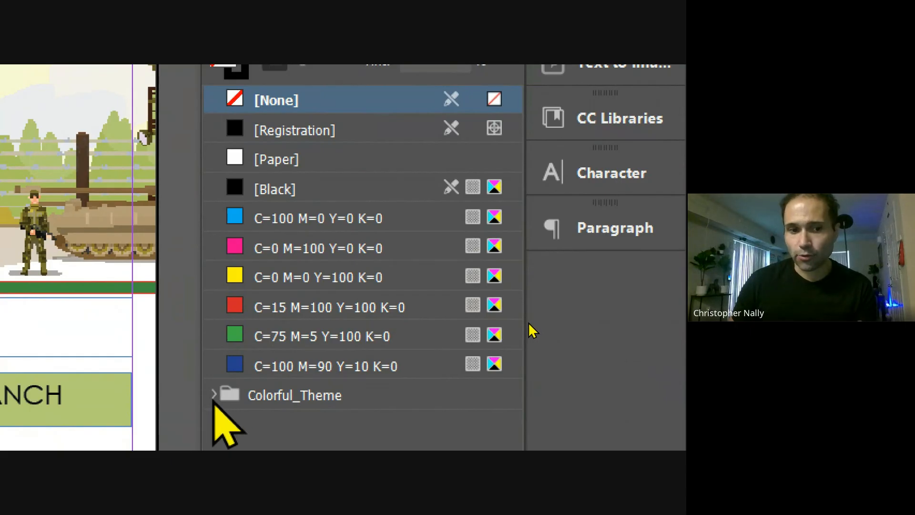
Expand the Colorful_Theme color group and rename it Infographic Colors.
{"action": "left_click", "coordinate": [214, 395]}
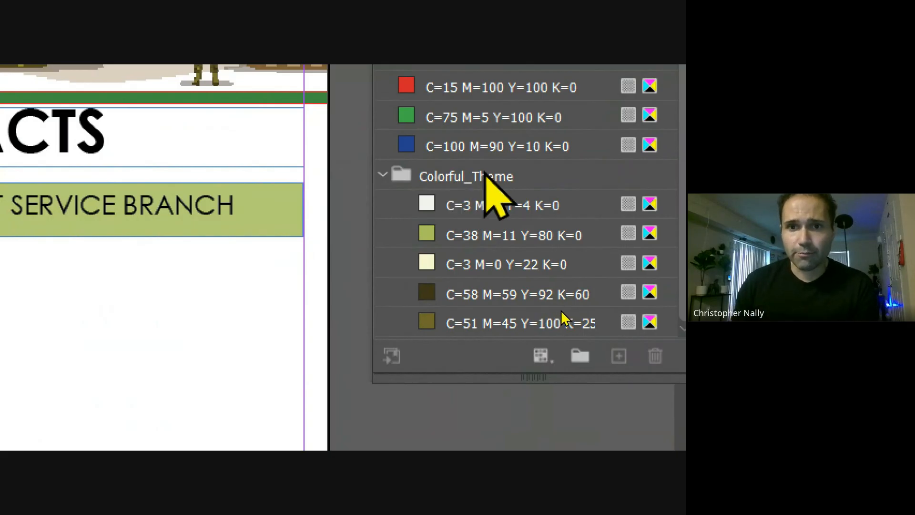
{"action": "left_click", "coordinate": [459, 177]}
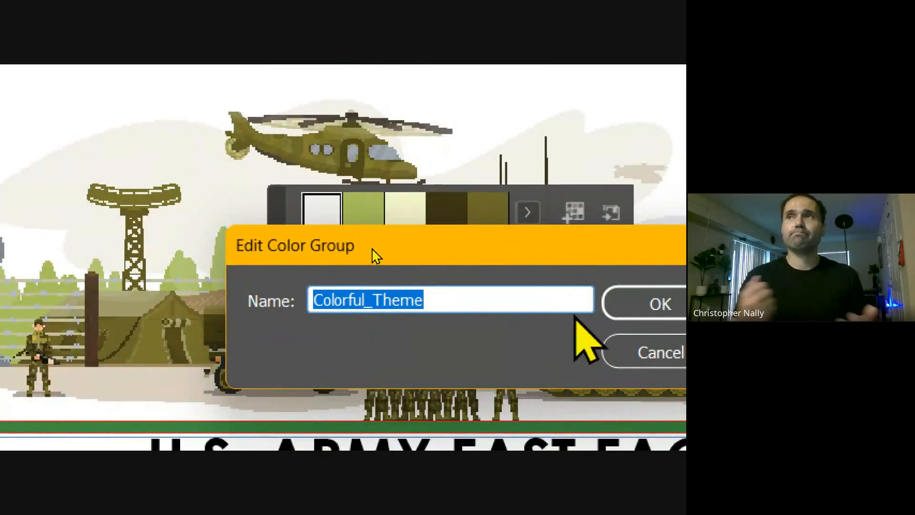
{"action": "key", "text": "BackSpace"}
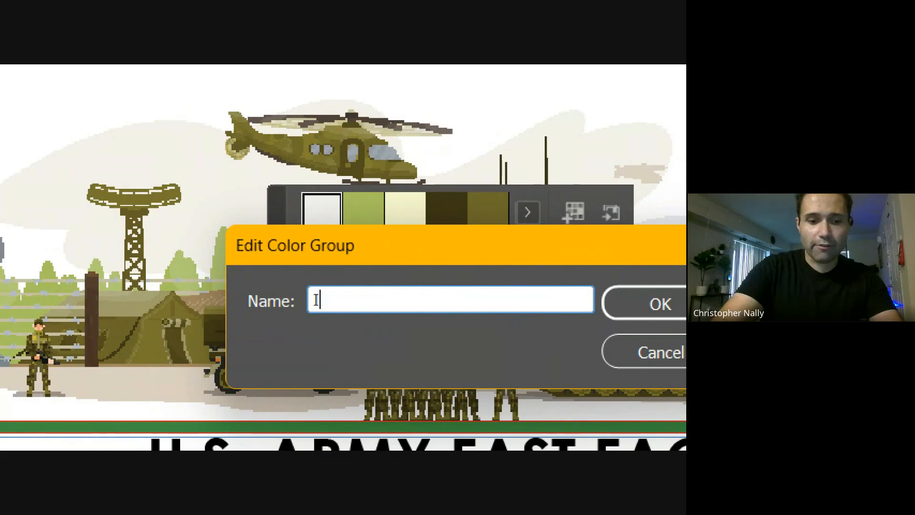
{"action": "type", "text": "Infographic Col"}
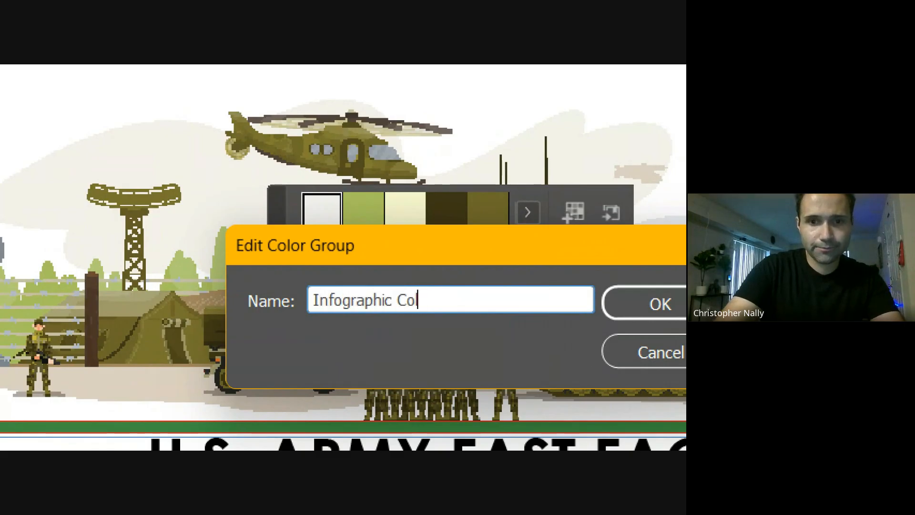
{"action": "type", "text": "ors"}
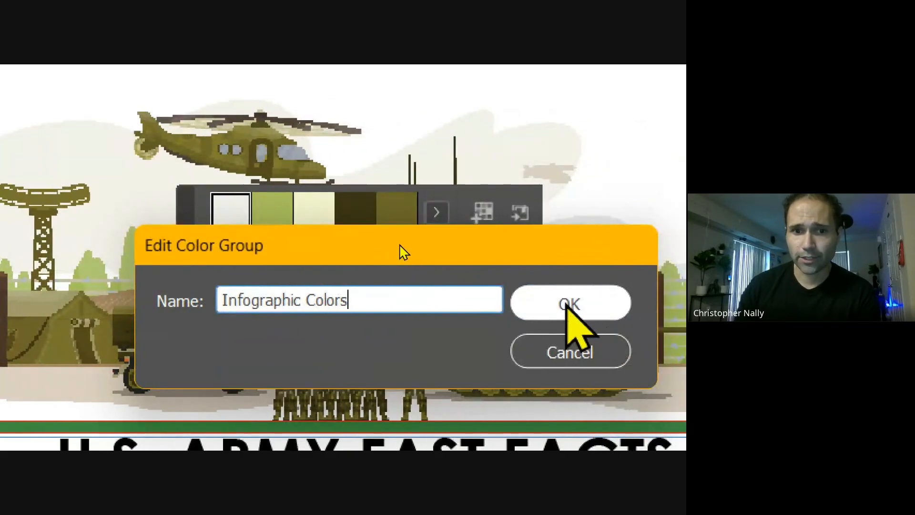
{"action": "left_click", "coordinate": [658, 306]}
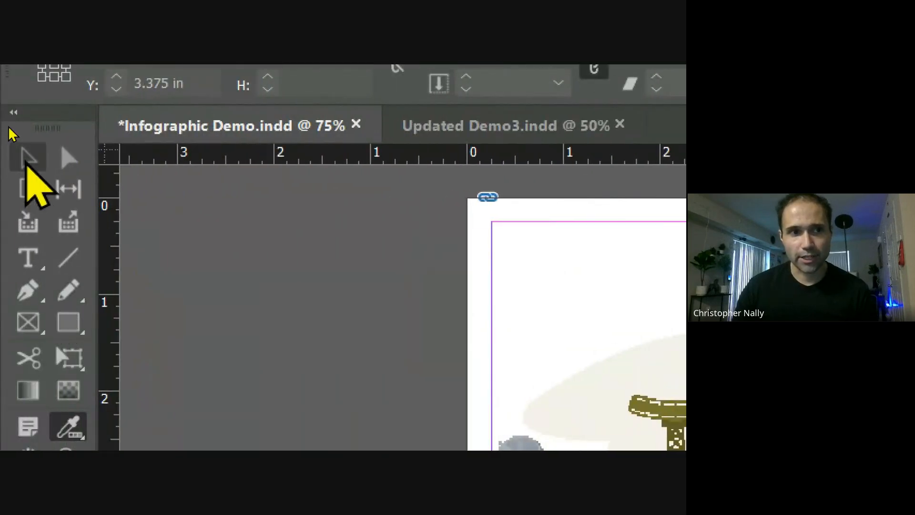
Fill the divider bar under the artwork with C=58 M=59 Y=92 K=60 and the subtitle frame with C=51 M=45 Y=100 K=25.
{"action": "left_click", "coordinate": [27, 158]}
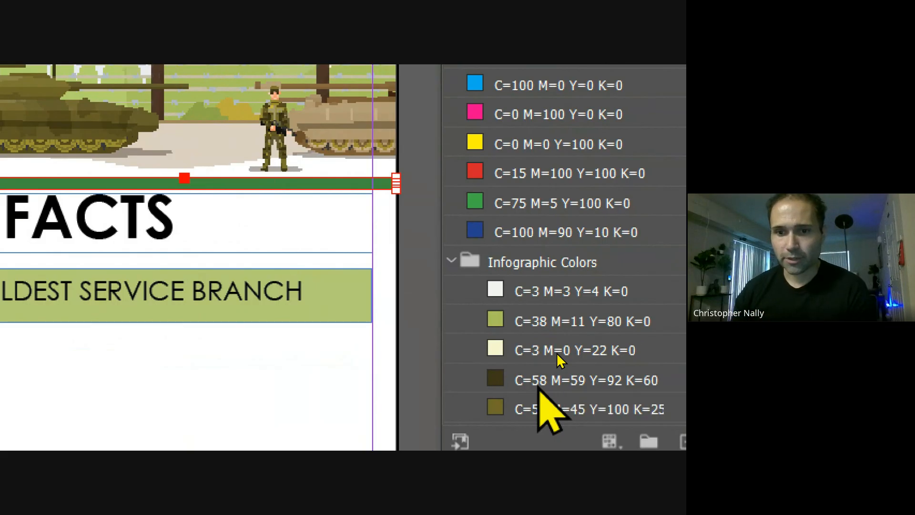
{"action": "left_click", "coordinate": [538, 387]}
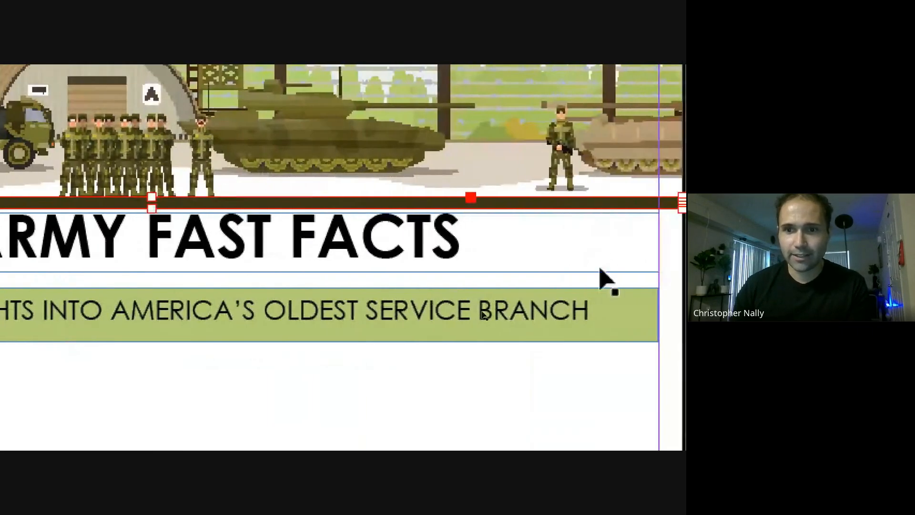
{"action": "left_click", "coordinate": [600, 325]}
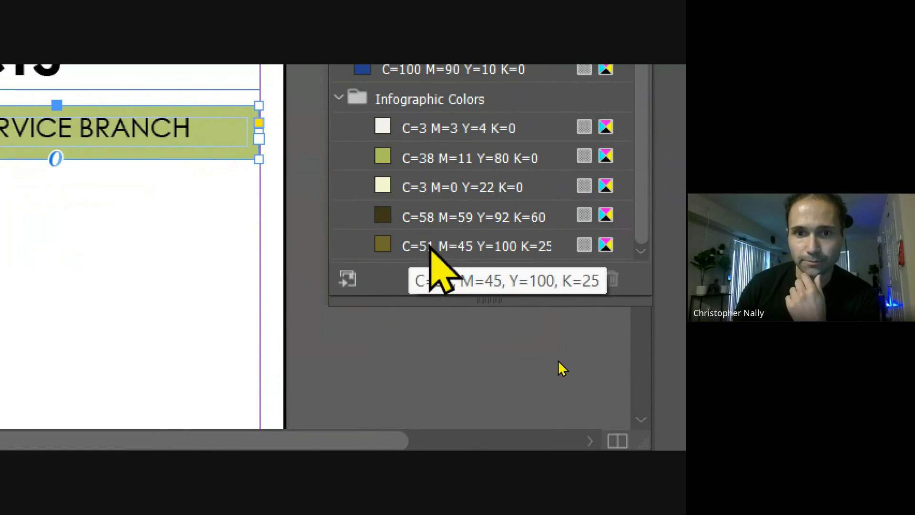
{"action": "left_click", "coordinate": [430, 246]}
{"action": "scroll", "coordinate": [431, 248], "scroll_direction": "up", "scroll_amount": 1}
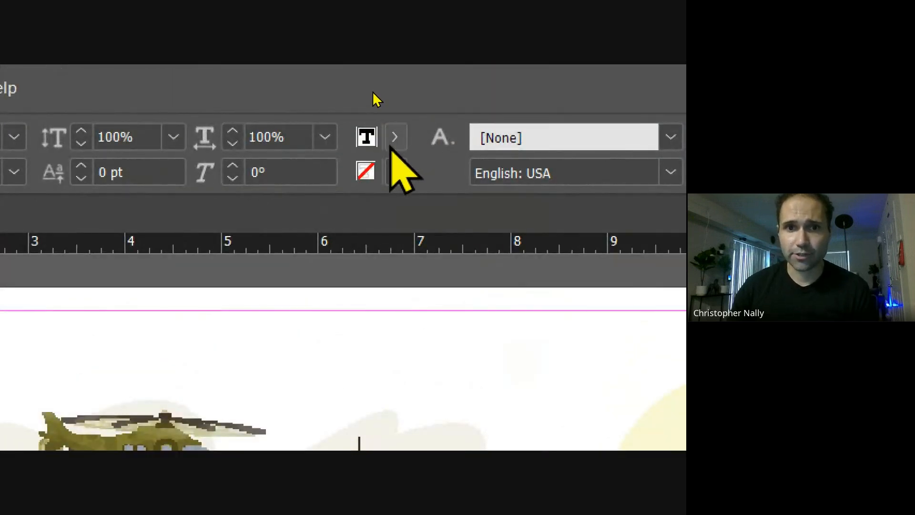
Set the subtitle text color to [Paper], then deselect the frame and collapse the swatches.
{"action": "left_click", "coordinate": [395, 140]}
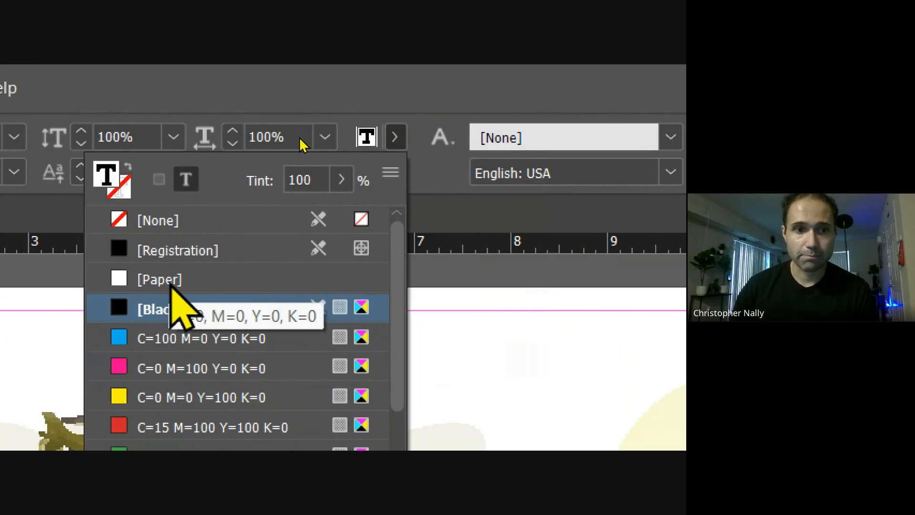
{"action": "left_click", "coordinate": [171, 284]}
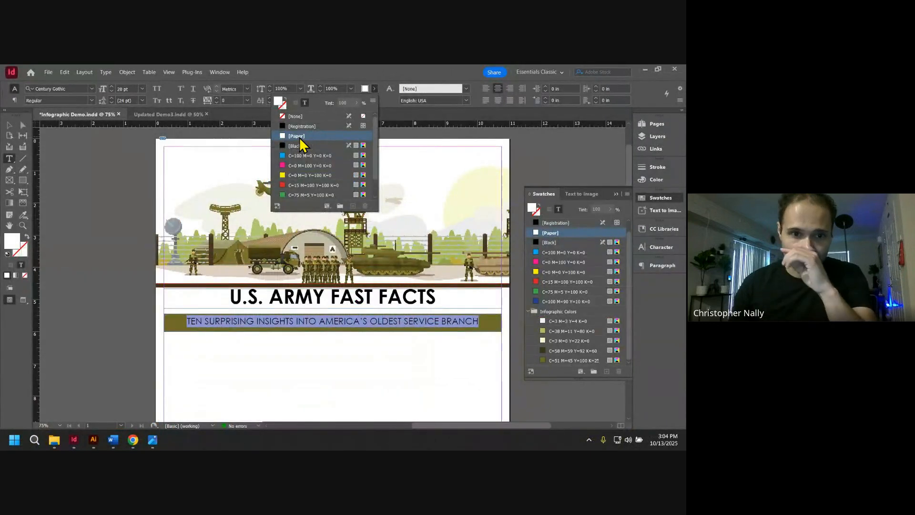
{"action": "left_click", "coordinate": [9, 125]}
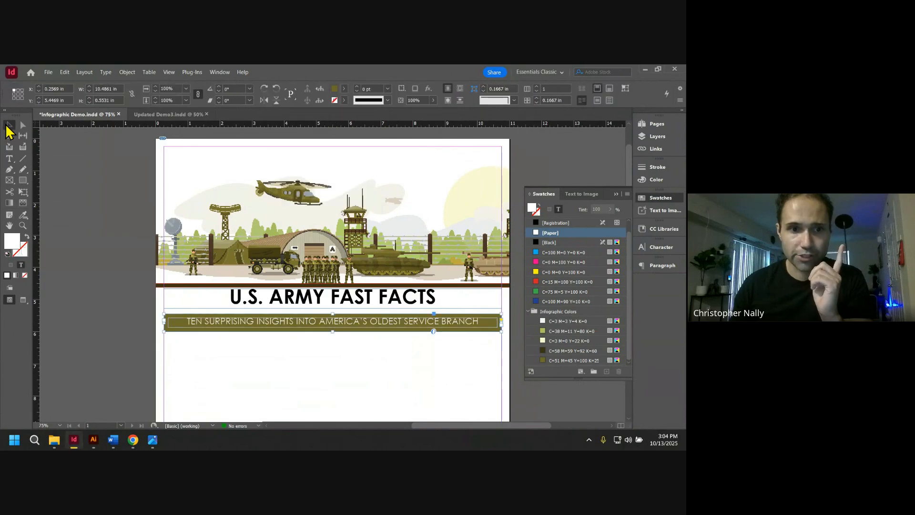
{"action": "left_click", "coordinate": [90, 220]}
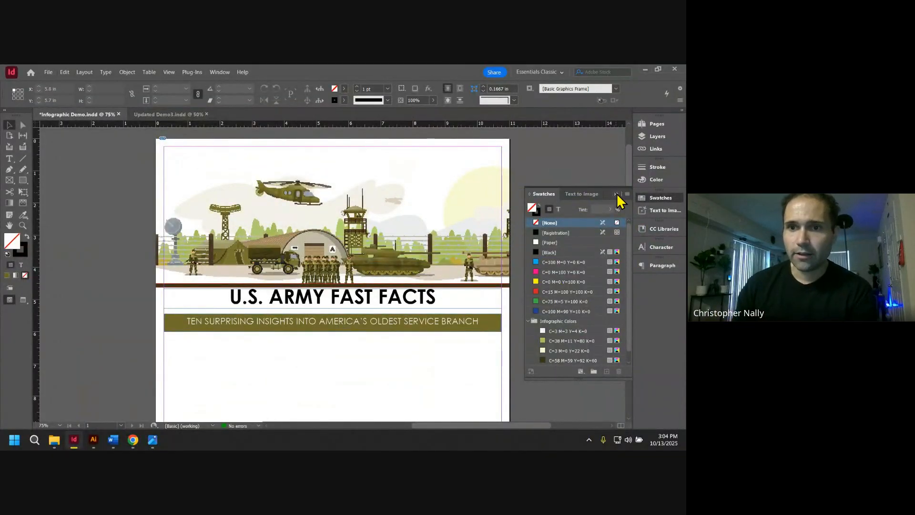
{"action": "left_click", "coordinate": [616, 193]}
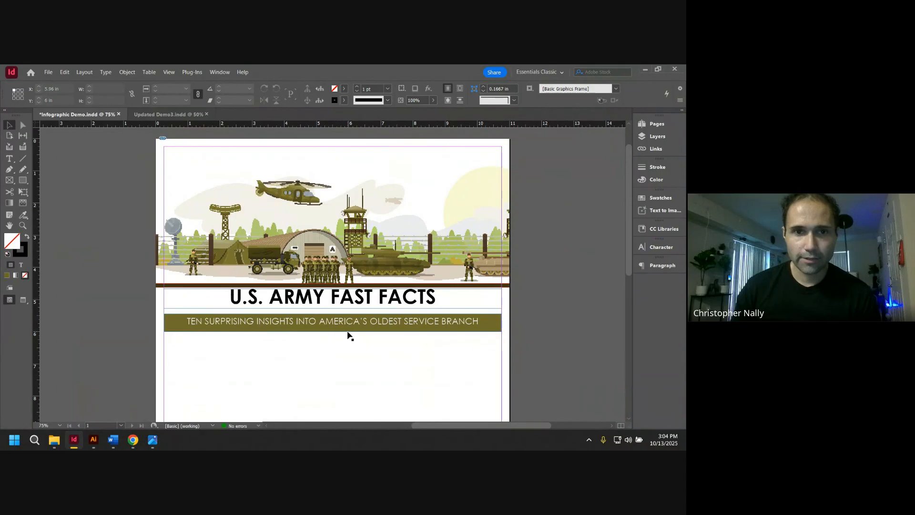
Nudge the subtitle frame up until it sits directly beneath the "U.S. ARMY FAST FACTS" title frame.
{"action": "scroll", "coordinate": [337, 336], "scroll_direction": "up", "scroll_amount": 1}
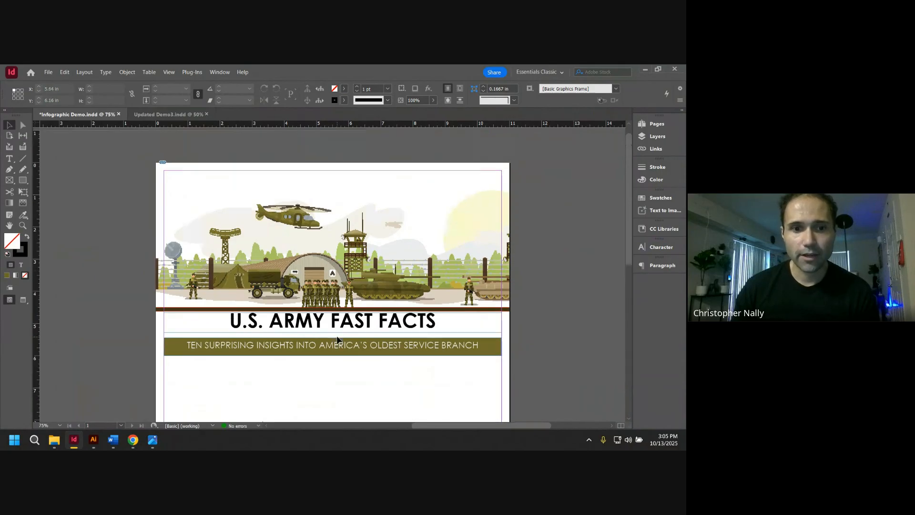
{"action": "scroll", "coordinate": [337, 337], "scroll_direction": "down", "scroll_amount": 2}
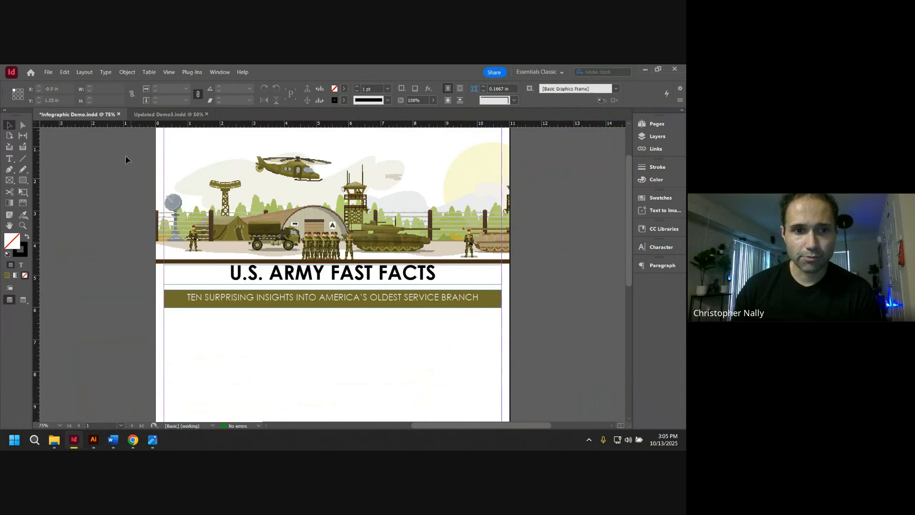
{"action": "left_click", "coordinate": [292, 300]}
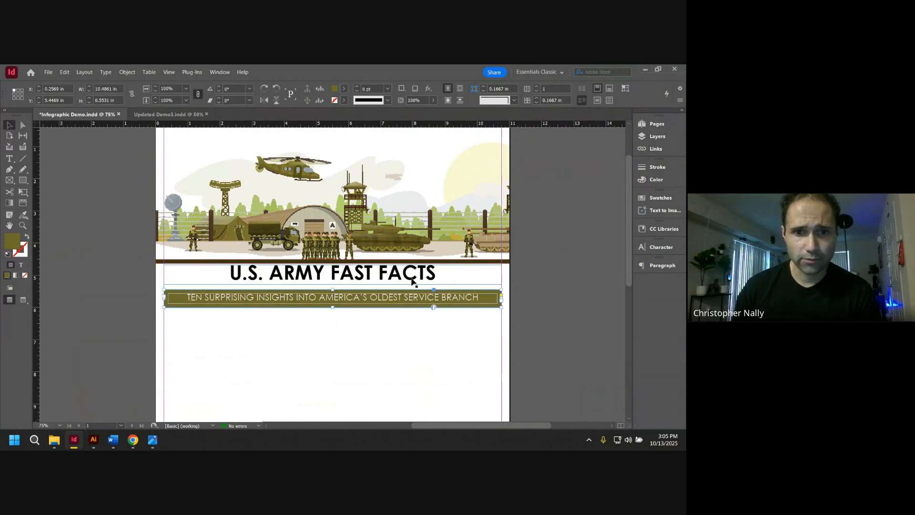
{"action": "left_click", "coordinate": [370, 276]}
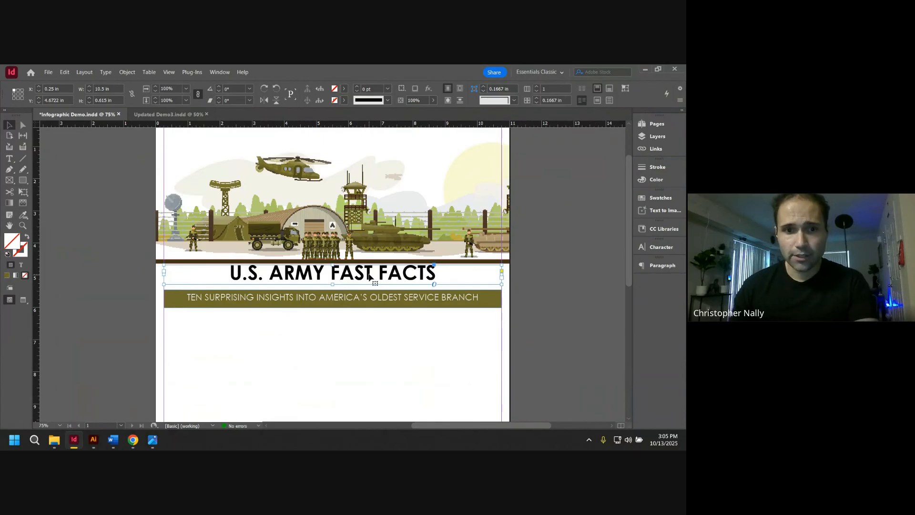
{"action": "left_click", "coordinate": [337, 306]}
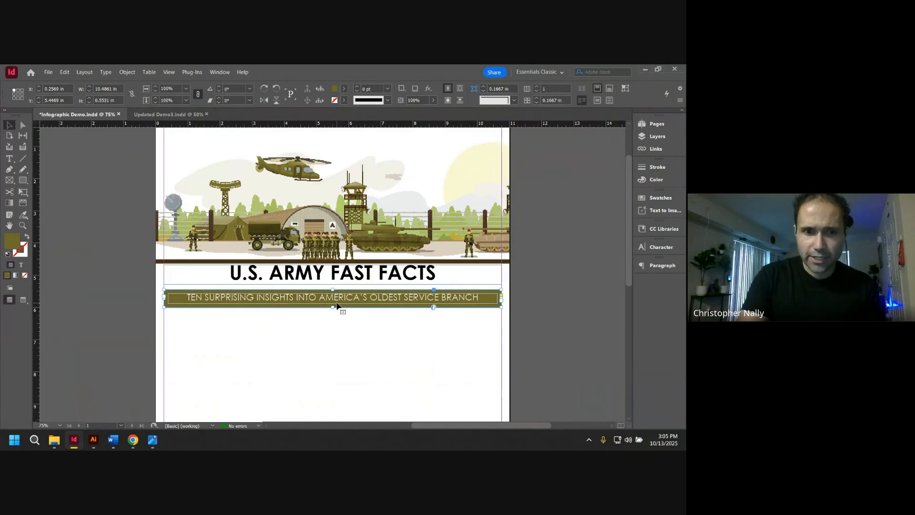
{"action": "key", "text": "Up"}
{"action": "key", "text": "Up"}
{"action": "key", "text": "Up"}
{"action": "key", "text": "Up"}
{"action": "key", "text": "Up"}
{"action": "key", "text": "Up"}
{"action": "key", "text": "Up"}
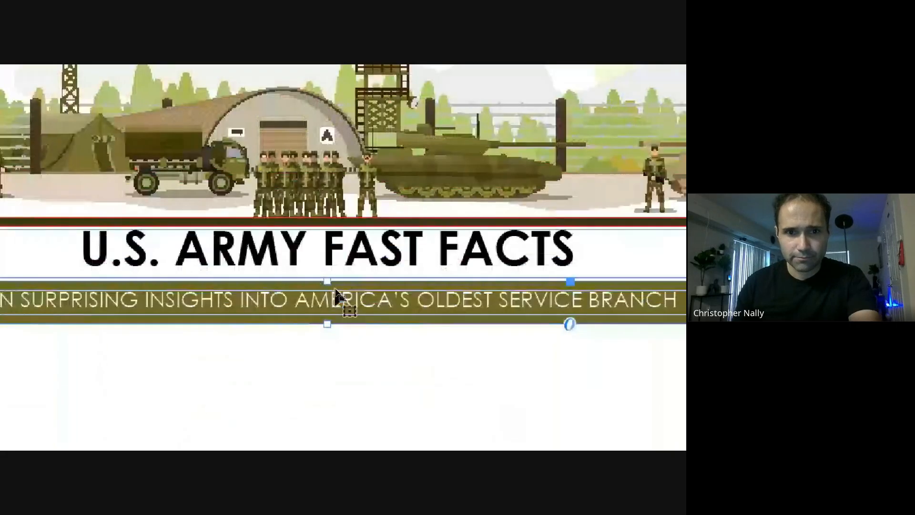
{"action": "left_click", "coordinate": [545, 258]}
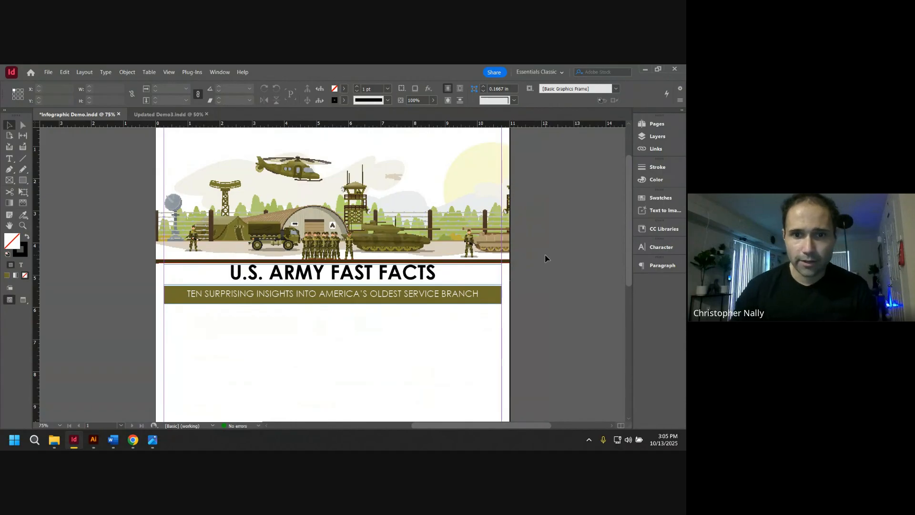
Nudge the "U.S. ARMY FAST FACTS" title frame down slightly to a Y position of 4.6861 in.
{"action": "left_click", "coordinate": [427, 284]}
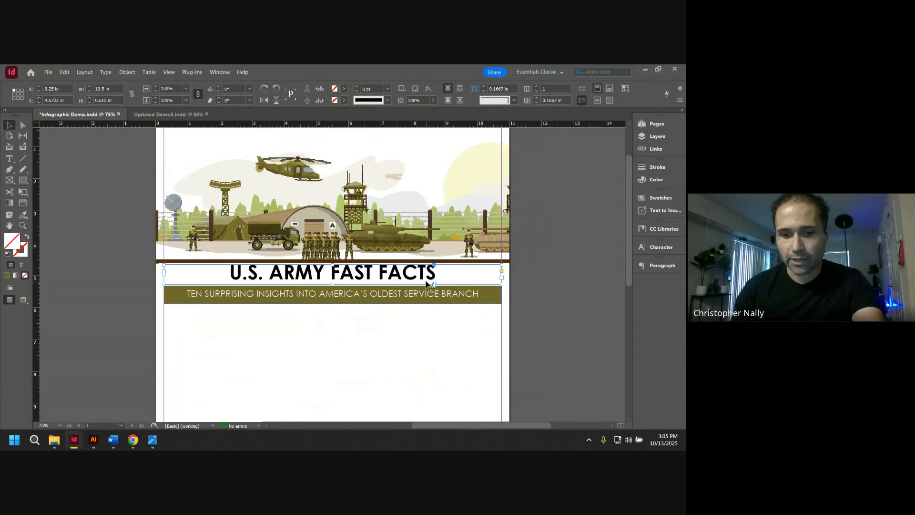
{"action": "key", "text": "Down"}
{"action": "key", "text": "Down"}
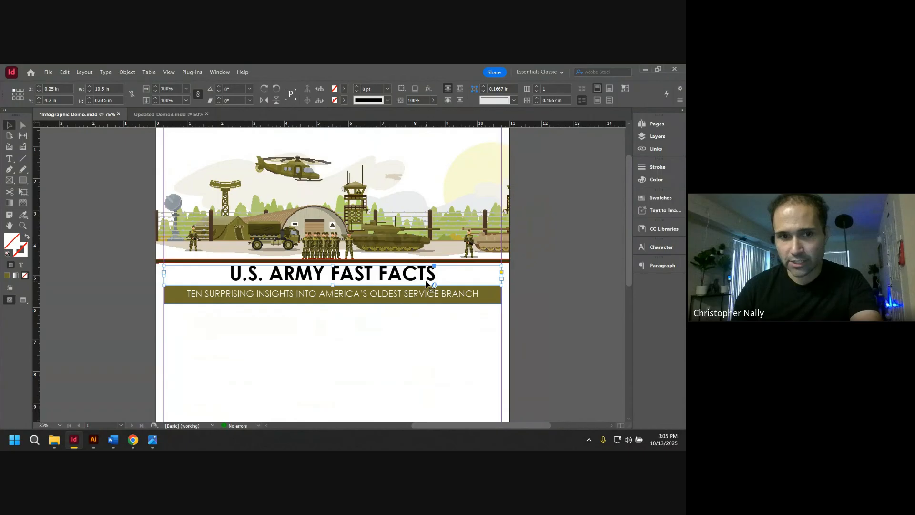
{"action": "key", "text": "Up"}
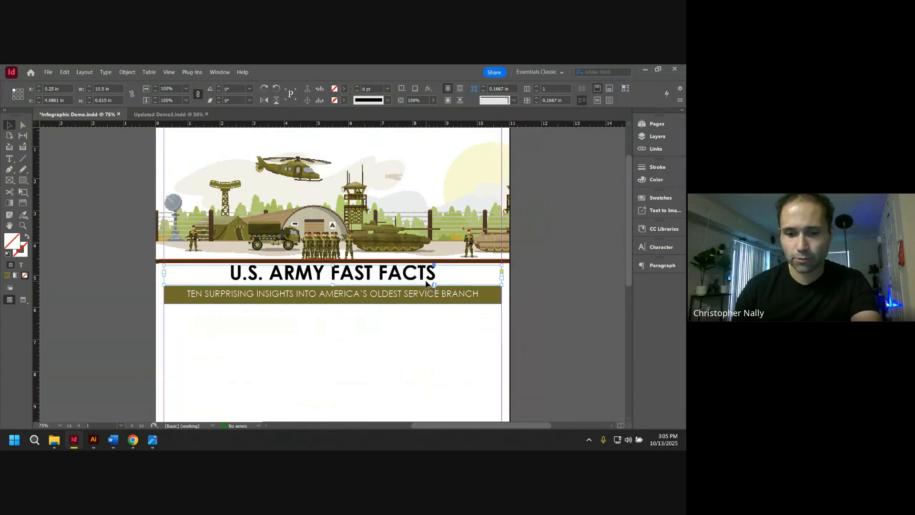
{"action": "left_click", "coordinate": [527, 271]}
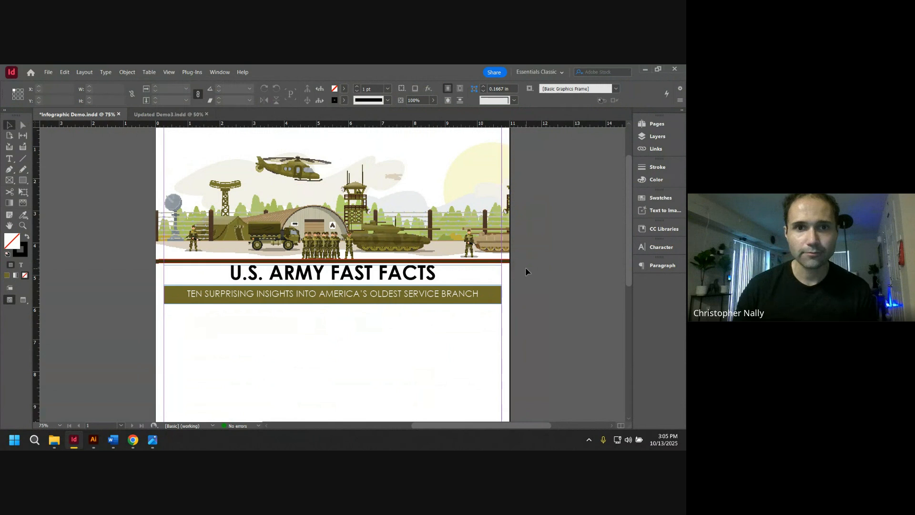
Make the Images layer the active layer for new artwork.
{"action": "scroll", "coordinate": [527, 272], "scroll_direction": "up", "scroll_amount": 2}
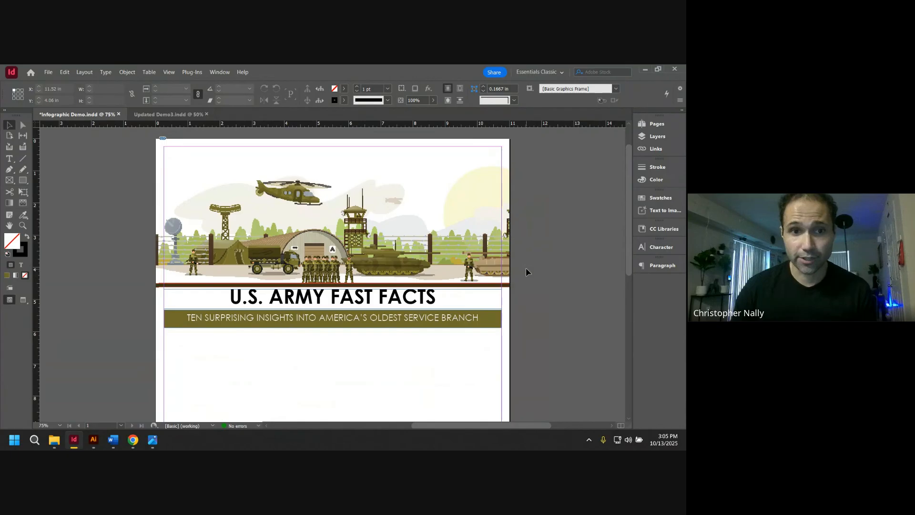
{"action": "scroll", "coordinate": [461, 249], "scroll_direction": "down", "scroll_amount": 4}
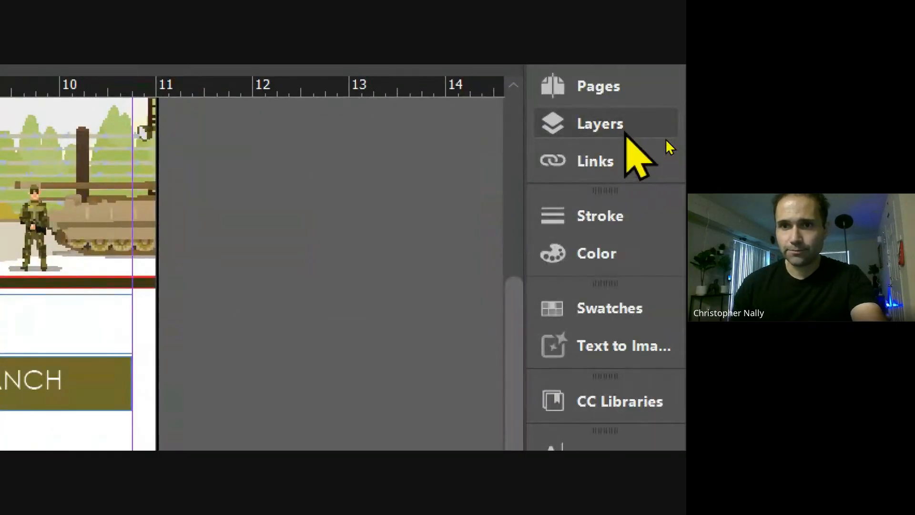
{"action": "left_click", "coordinate": [666, 140]}
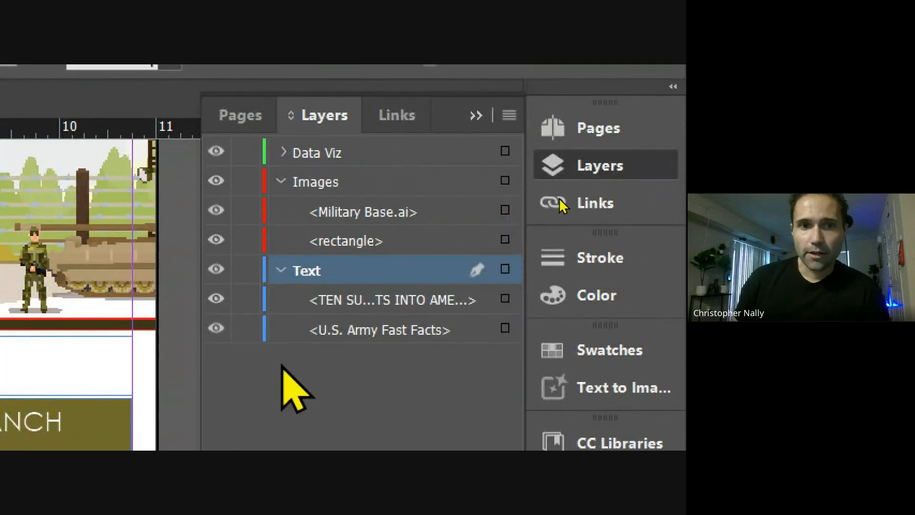
{"action": "left_click", "coordinate": [383, 186]}
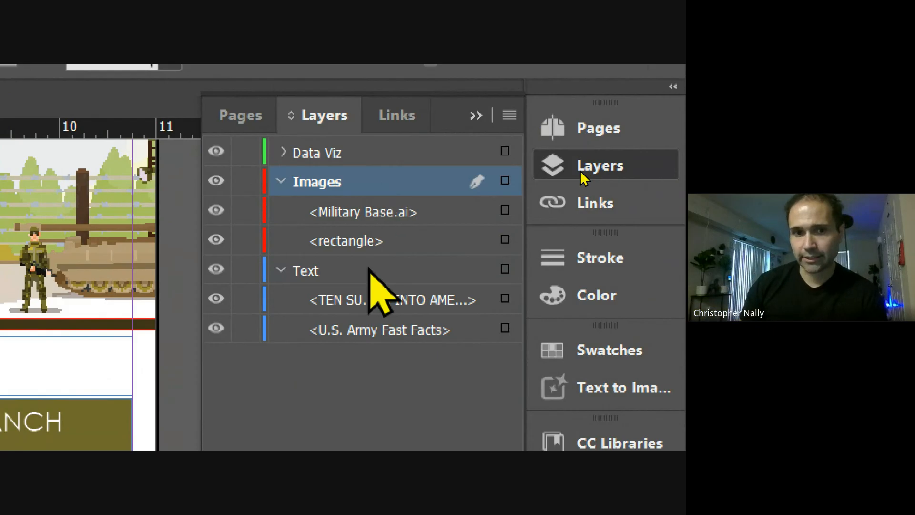
{"action": "left_click", "coordinate": [370, 269]}
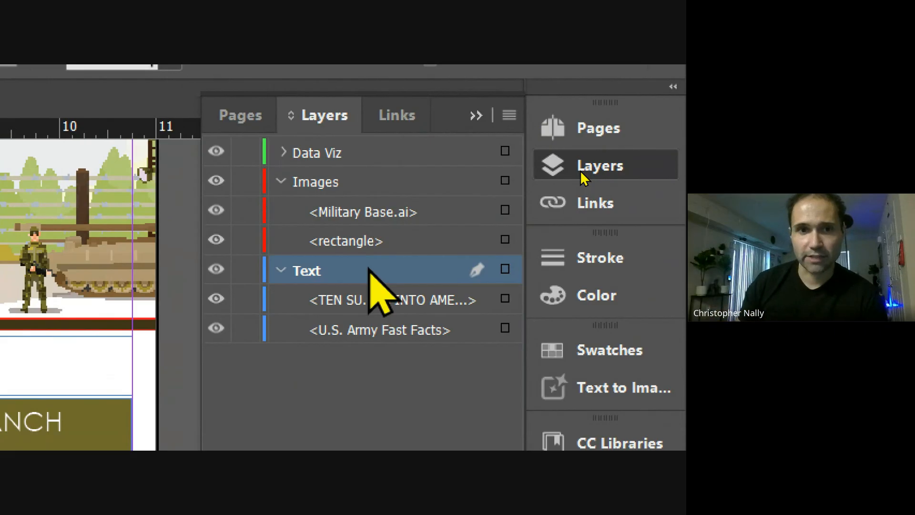
{"action": "left_click", "coordinate": [387, 181]}
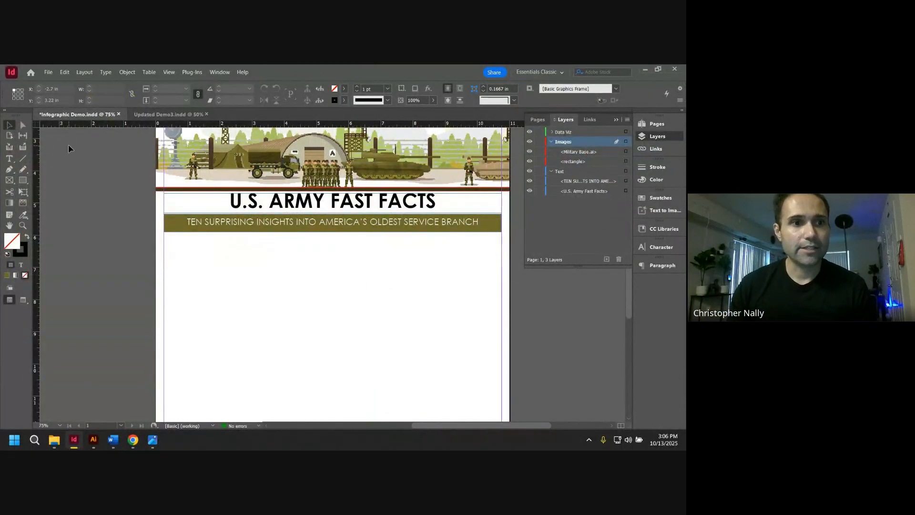
Load Presidents.png from the Sources folder for placing on the Images layer.
{"action": "left_click", "coordinate": [48, 72]}
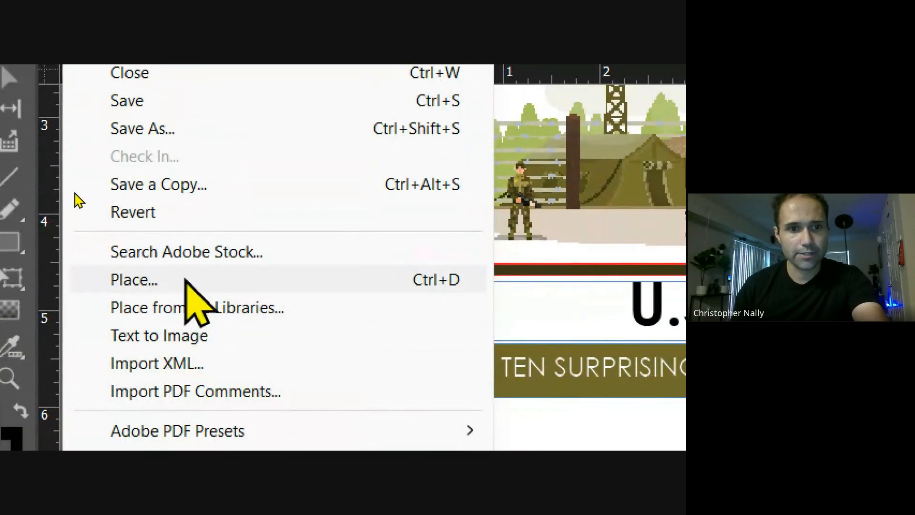
{"action": "left_click", "coordinate": [140, 281]}
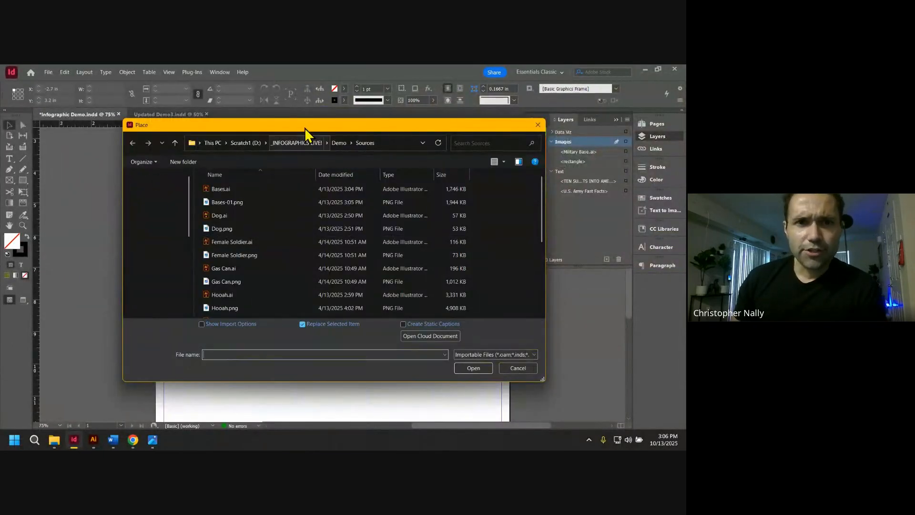
{"action": "left_click_drag", "start_coordinate": [306, 128], "coordinate": [311, 124]}
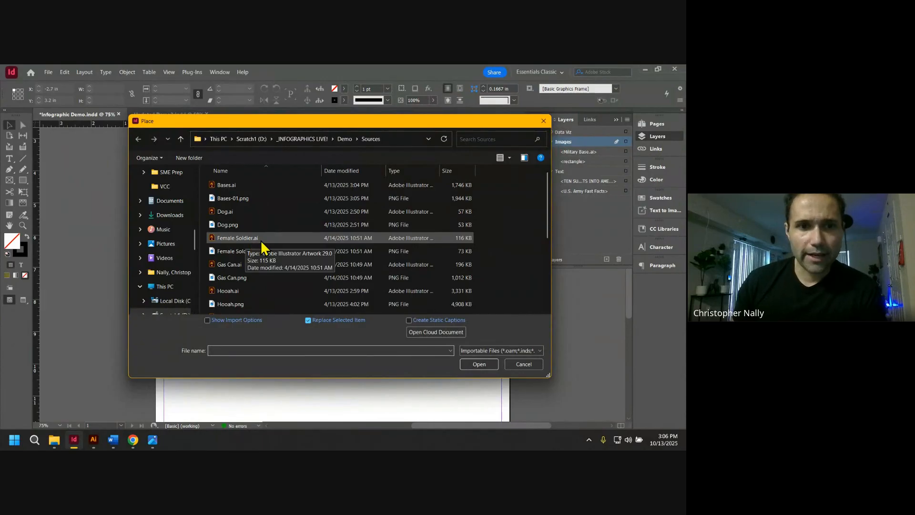
{"action": "scroll", "coordinate": [262, 246], "scroll_direction": "down", "scroll_amount": 5}
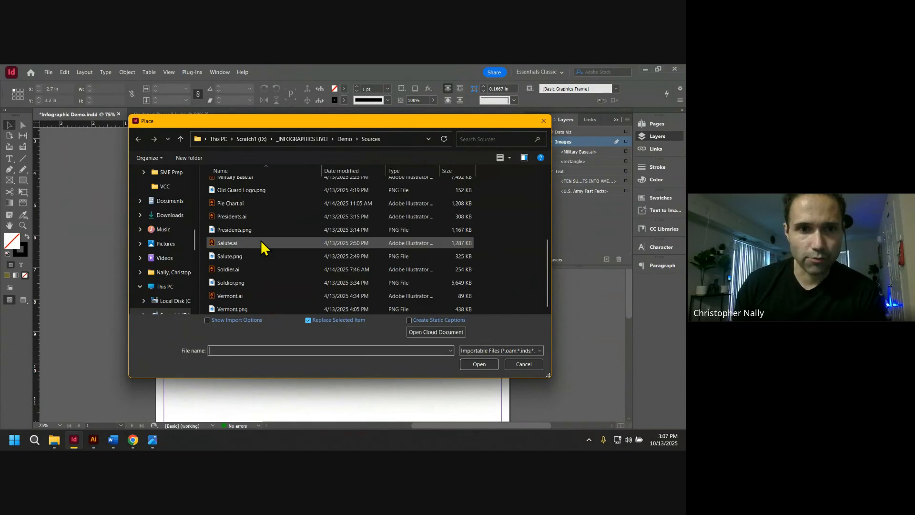
{"action": "left_click", "coordinate": [254, 233]}
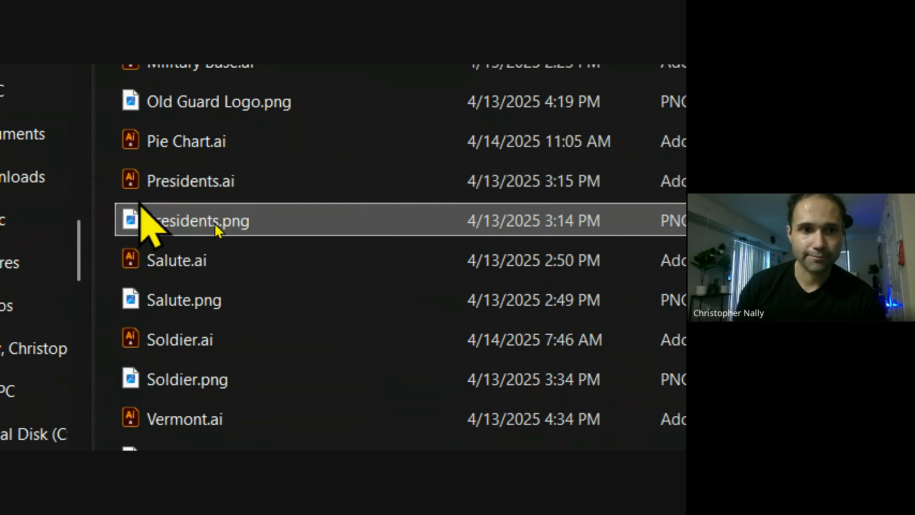
{"action": "mouse_move", "coordinate": [135, 234]}
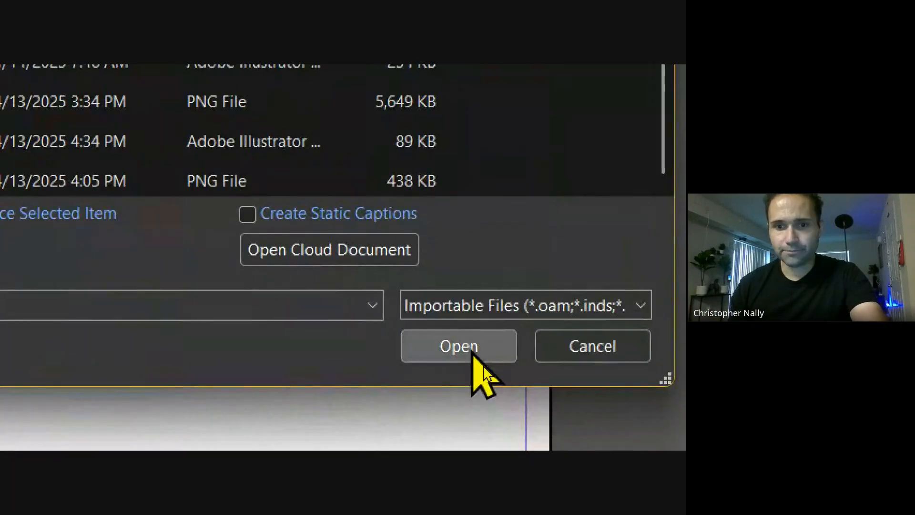
{"action": "left_click", "coordinate": [476, 356]}
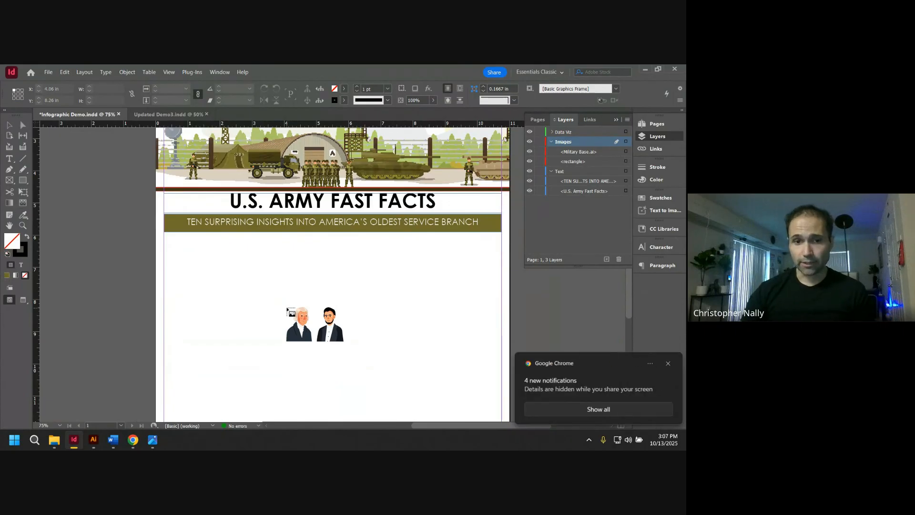
Place the presidents image about 3.87 in wide at the page's left margin below the subtitle band, then collapse the layers list.
{"action": "mouse_move", "coordinate": [288, 309]}
{"action": "left_mouse_down"}
{"action": "mouse_move", "coordinate": [325, 293]}
{"action": "mouse_move", "coordinate": [265, 272]}
{"action": "mouse_move", "coordinate": [271, 306]}
{"action": "left_mouse_up"}
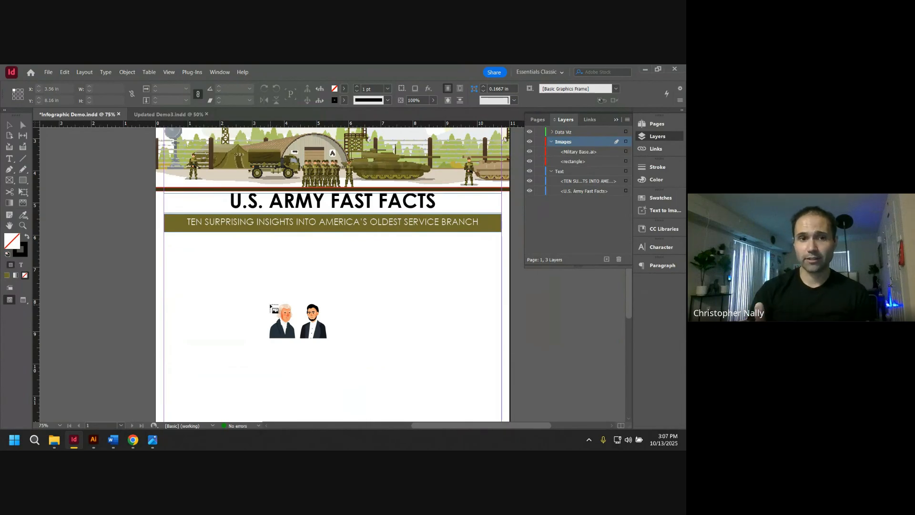
{"action": "left_click_drag", "start_coordinate": [271, 306], "coordinate": [206, 265]}
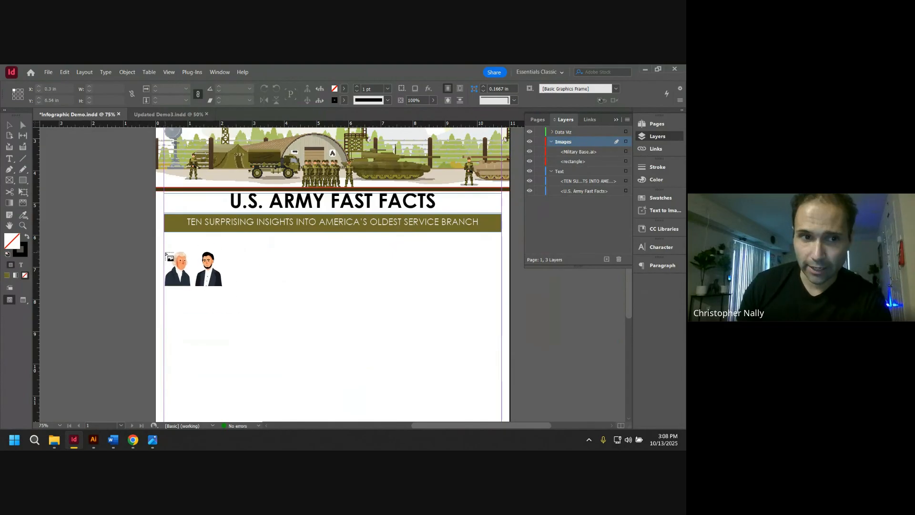
{"action": "left_click_drag", "start_coordinate": [166, 254], "coordinate": [265, 333]}
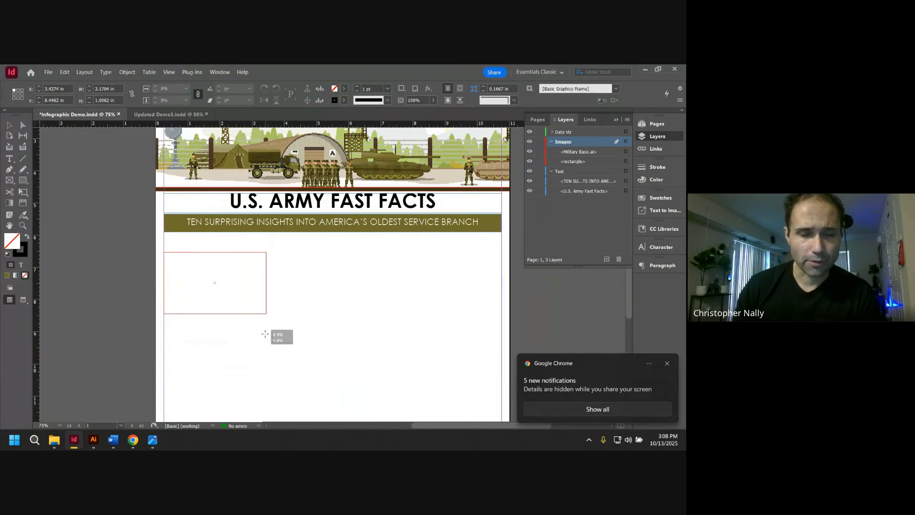
{"action": "left_click_drag", "start_coordinate": [265, 334], "coordinate": [284, 364]}
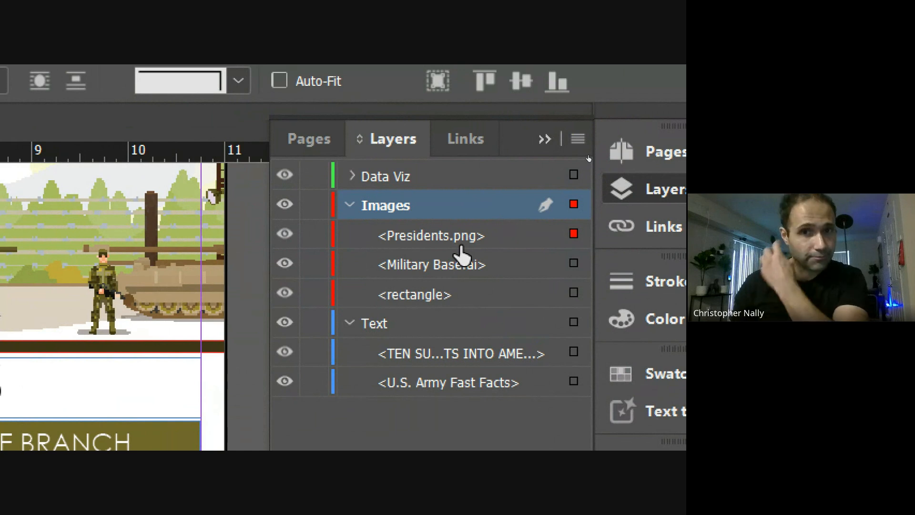
{"action": "left_click", "coordinate": [547, 140]}
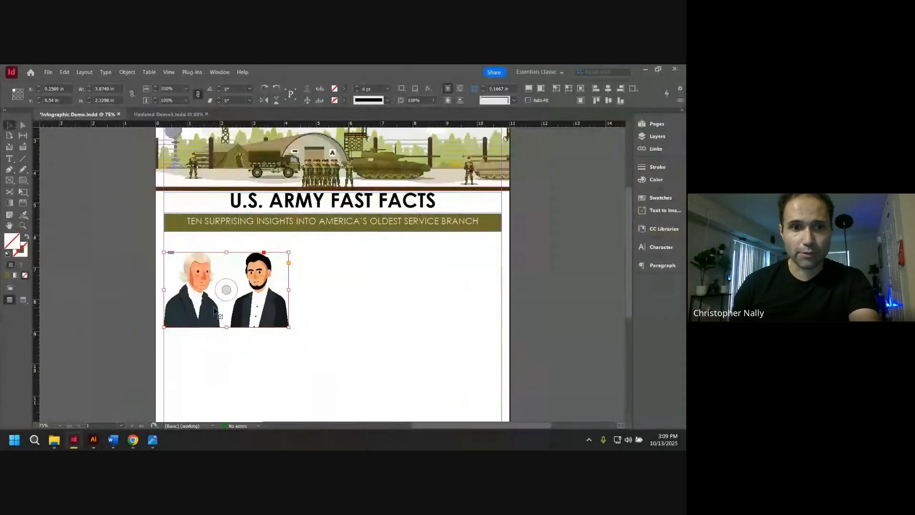
Reposition the presidents image against the left margin at X 0.25 in and Y 6.5997 in, then deselect it.
{"action": "mouse_move", "coordinate": [205, 298]}
{"action": "left_mouse_down"}
{"action": "mouse_move", "coordinate": [228, 318]}
{"action": "mouse_move", "coordinate": [205, 296]}
{"action": "mouse_move", "coordinate": [216, 292]}
{"action": "left_mouse_up"}
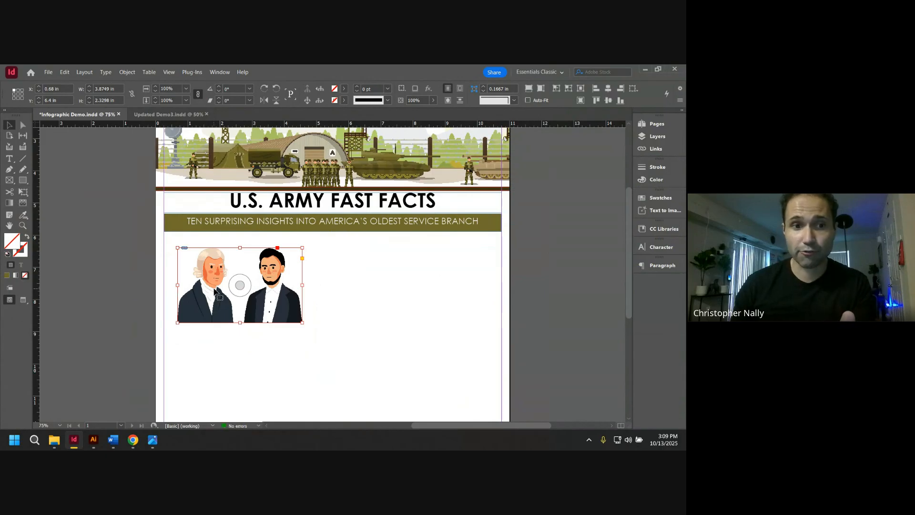
{"action": "left_click_drag", "start_coordinate": [215, 292], "coordinate": [201, 299]}
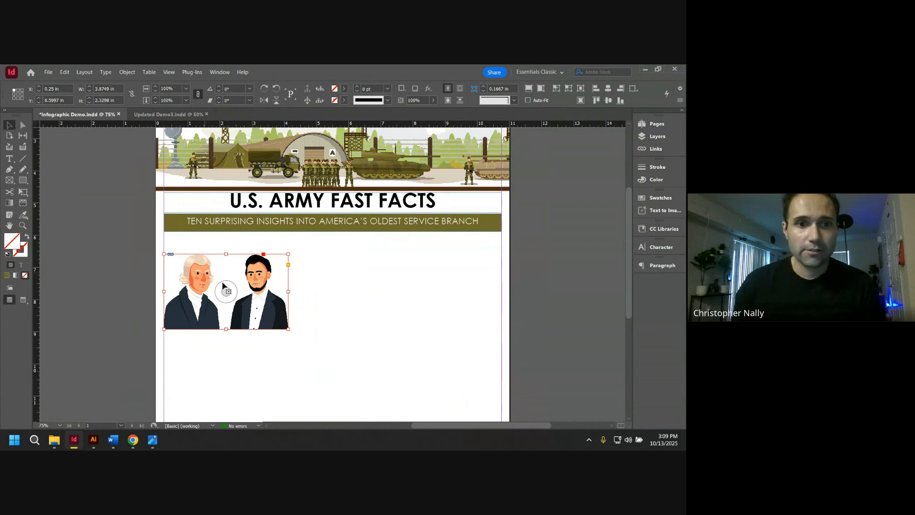
{"action": "left_click", "coordinate": [331, 295]}
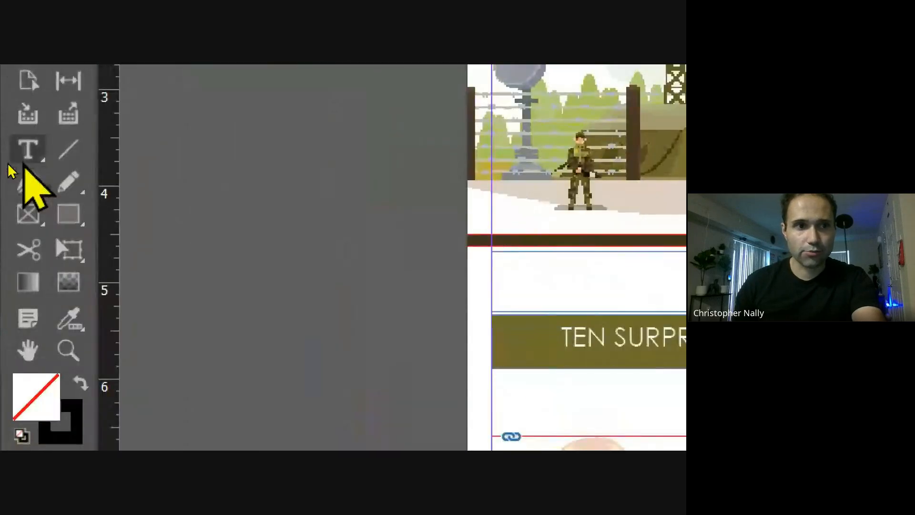
Draw a text frame about 3.87 in wide by 0.55 in high above the presidents image and check the Presidential Fact specifications in Word.
{"action": "left_click", "coordinate": [27, 151]}
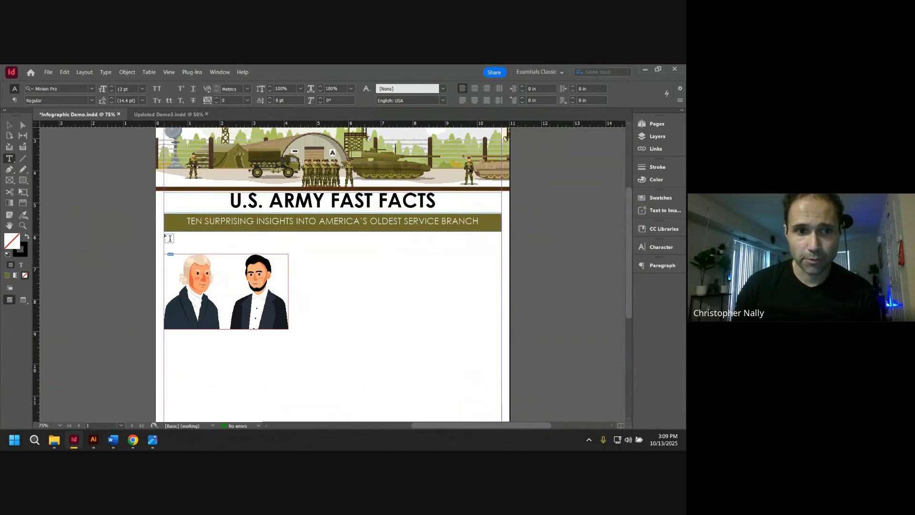
{"action": "mouse_move", "coordinate": [164, 234]}
{"action": "left_mouse_down"}
{"action": "mouse_move", "coordinate": [224, 251]}
{"action": "mouse_move", "coordinate": [290, 250]}
{"action": "left_mouse_up"}
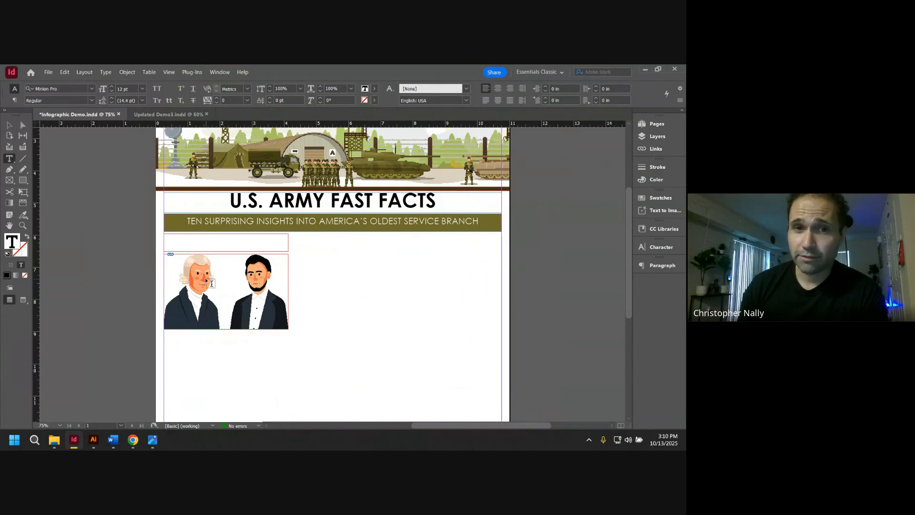
{"action": "left_click", "coordinate": [119, 441]}
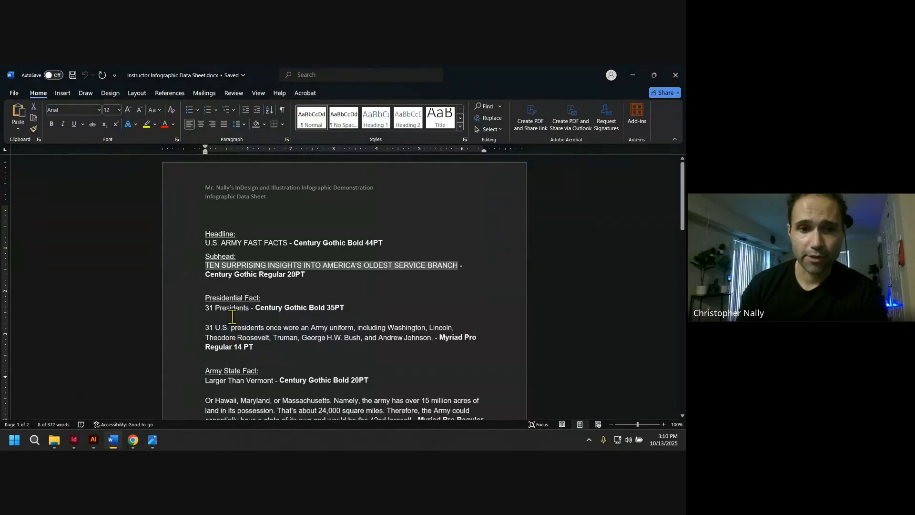
{"action": "left_click", "coordinate": [631, 76]}
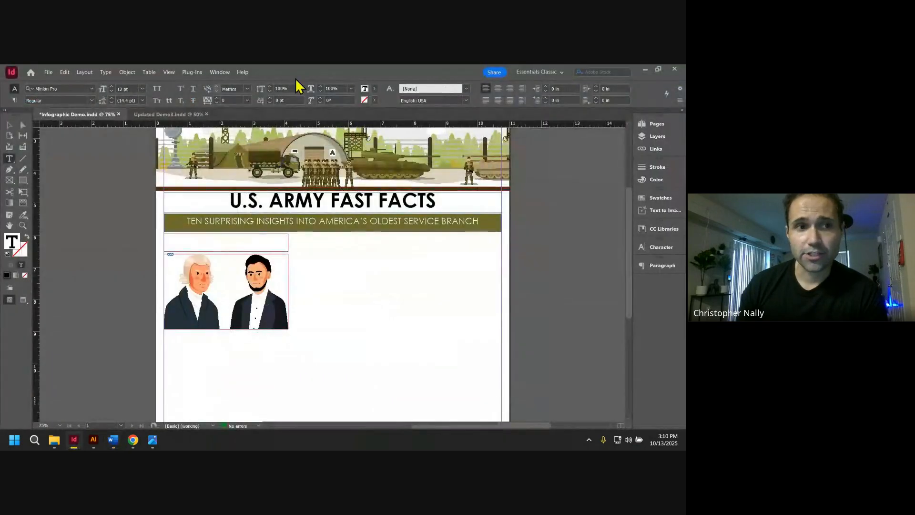
Set the new text frame's font to Century Gothic Bold at 35 pt.
{"action": "left_click", "coordinate": [56, 89]}
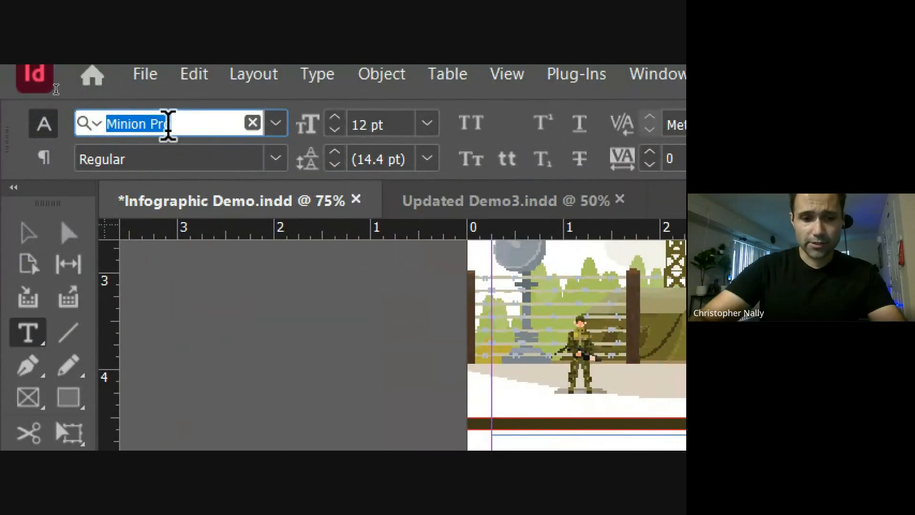
{"action": "type", "text": "century"}
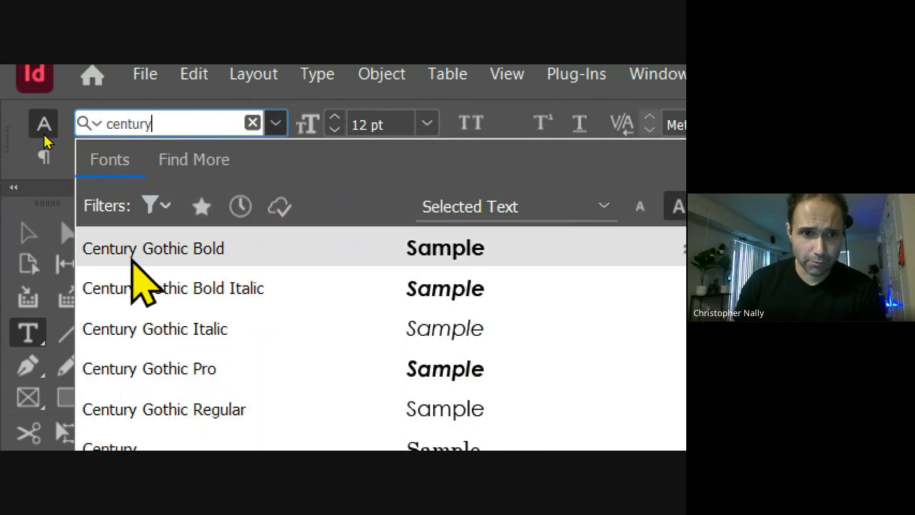
{"action": "left_click", "coordinate": [205, 257]}
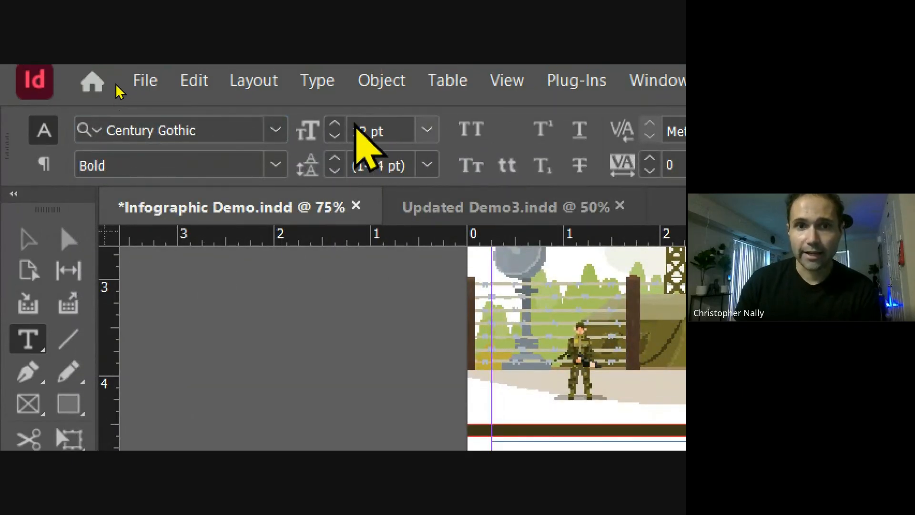
{"action": "left_click", "coordinate": [382, 140]}
{"action": "left_click_drag", "start_coordinate": [394, 132], "coordinate": [317, 132]}
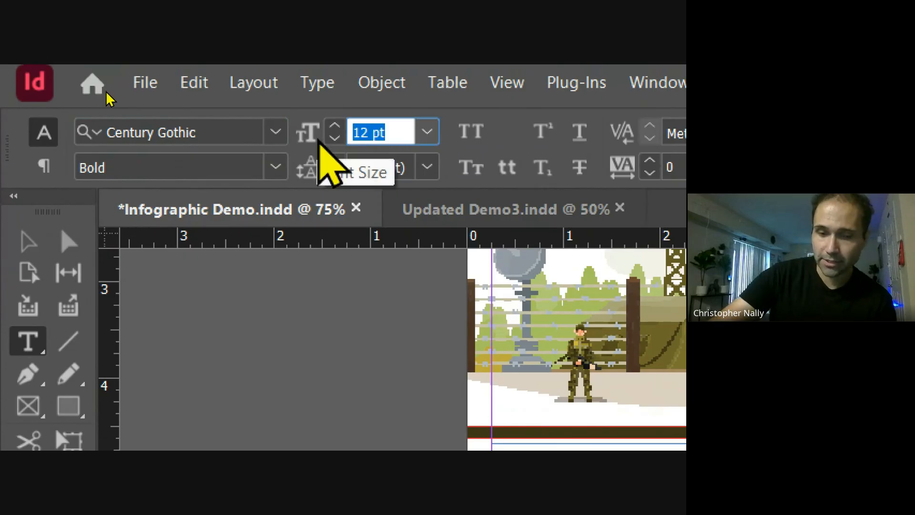
{"action": "type", "text": "35"}
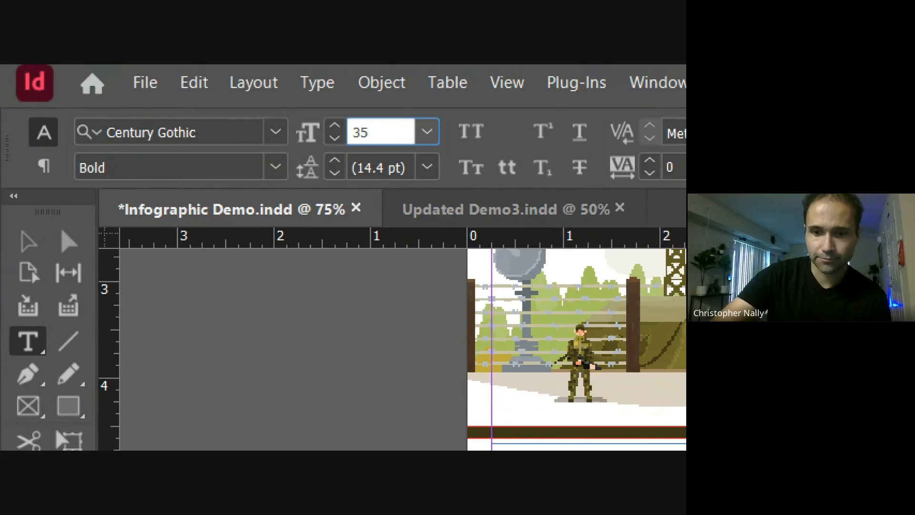
{"action": "key", "text": "Return"}
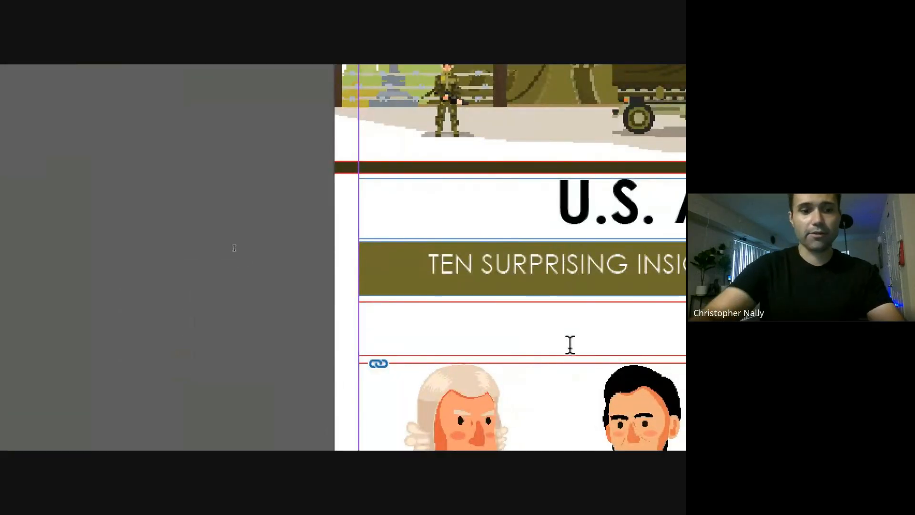
Enter "31 Presidents" as the heading in the frame above the presidents image, then select the frame as an object.
{"action": "left_click", "coordinate": [570, 344]}
{"action": "type", "text": "31 "}
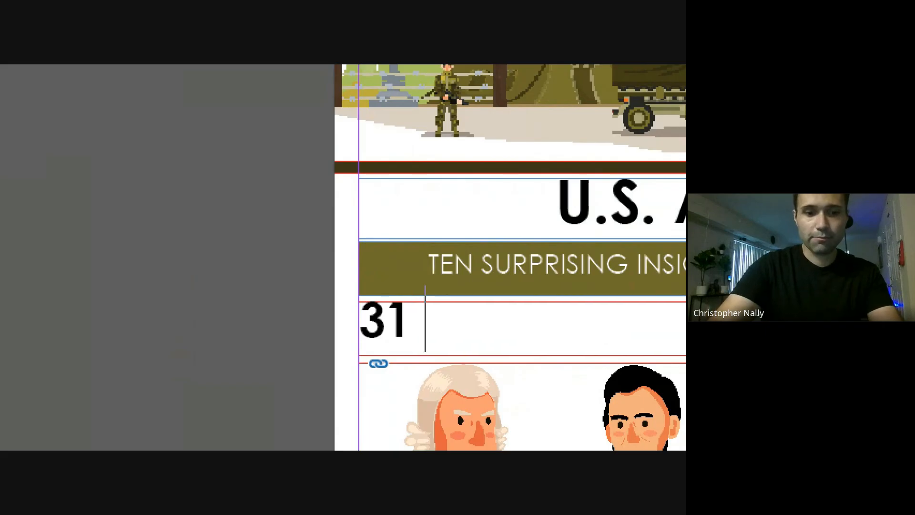
{"action": "type", "text": "Presidents"}
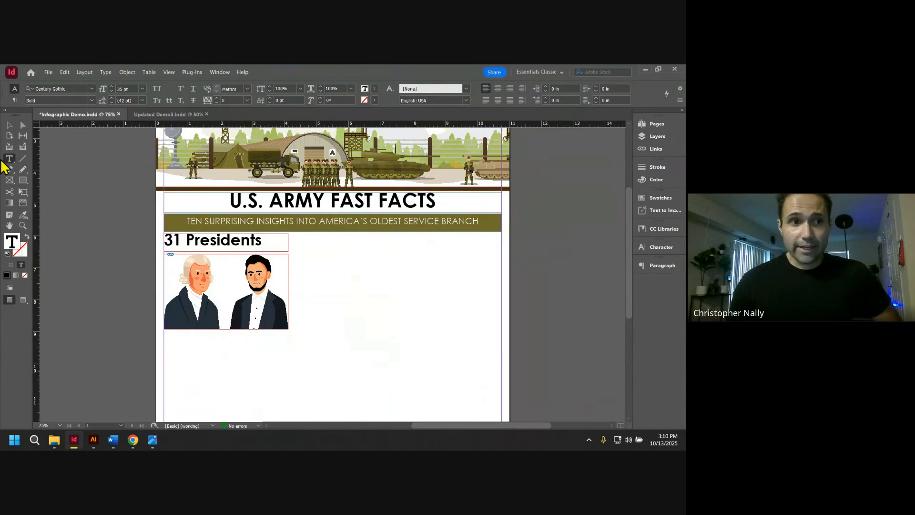
{"action": "left_click", "coordinate": [9, 125]}
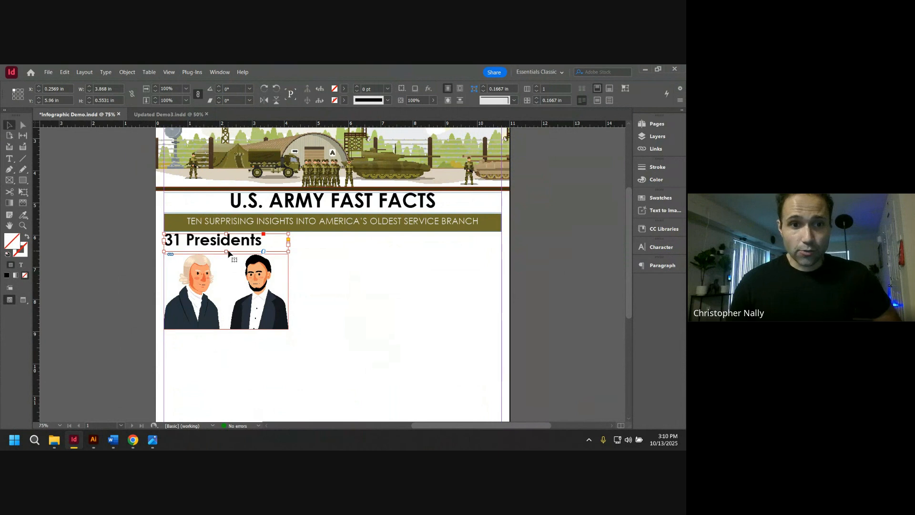
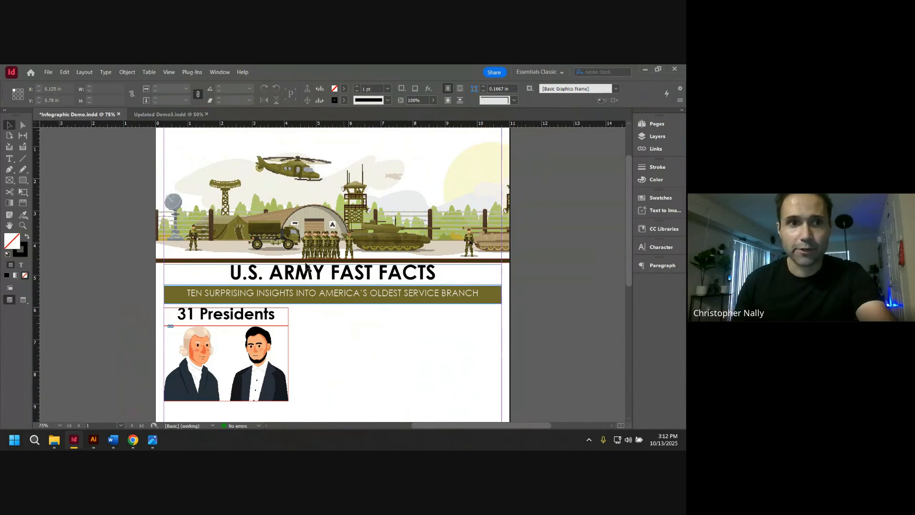
Switch the document's display performance to High Quality Display.
{"action": "left_click", "coordinate": [169, 72]}
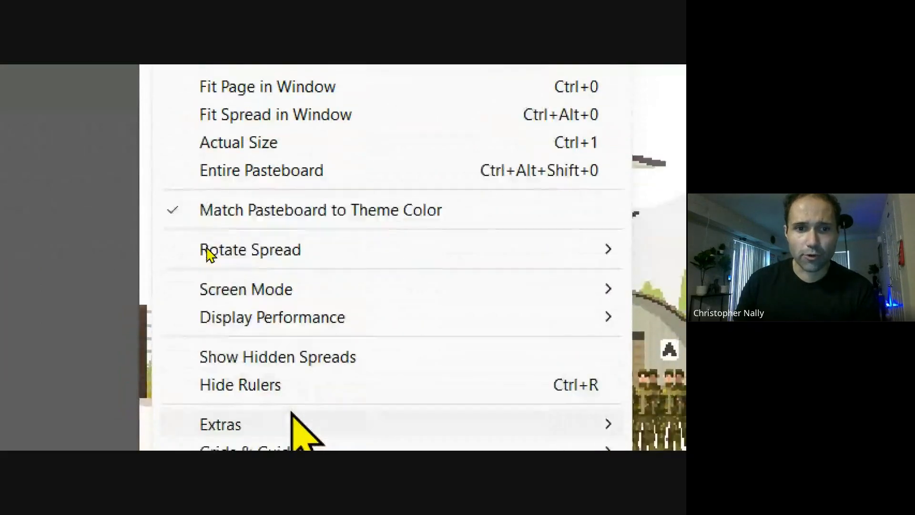
{"action": "mouse_move", "coordinate": [239, 273]}
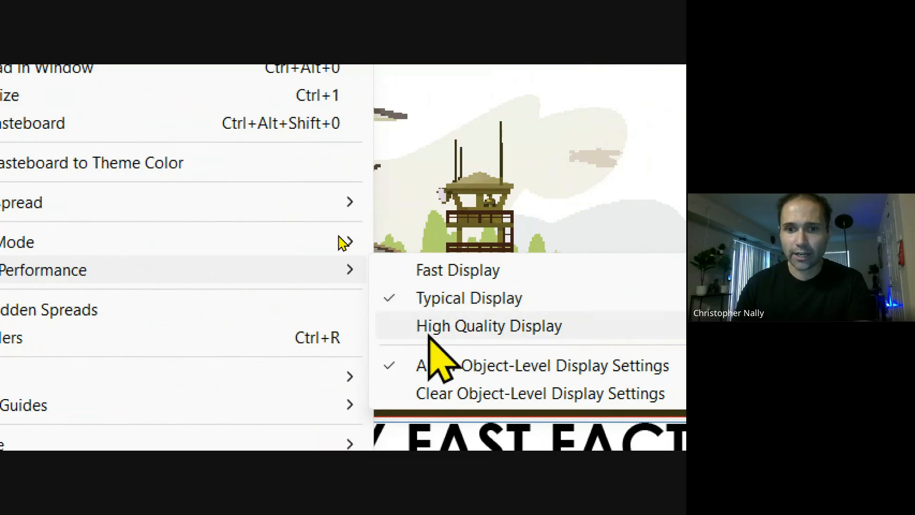
{"action": "left_click", "coordinate": [525, 333]}
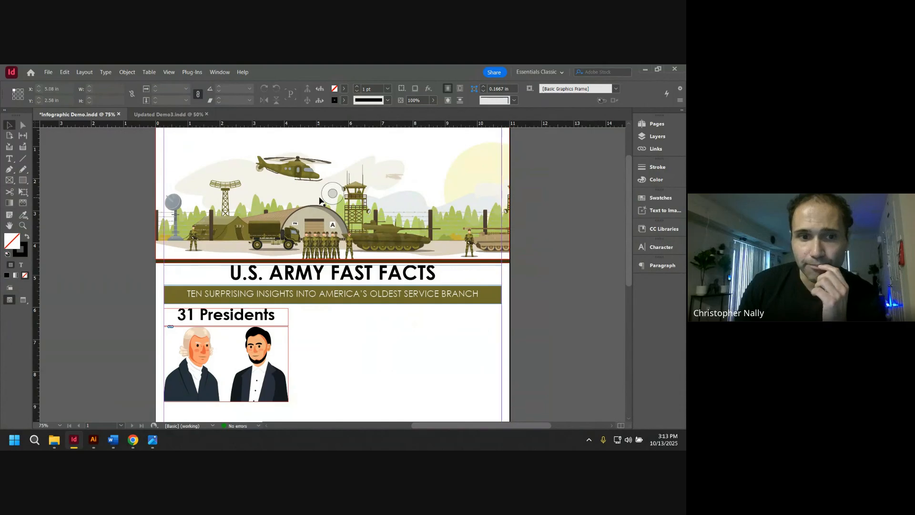
Return the document's display performance to Typical Display.
{"action": "left_click", "coordinate": [169, 75]}
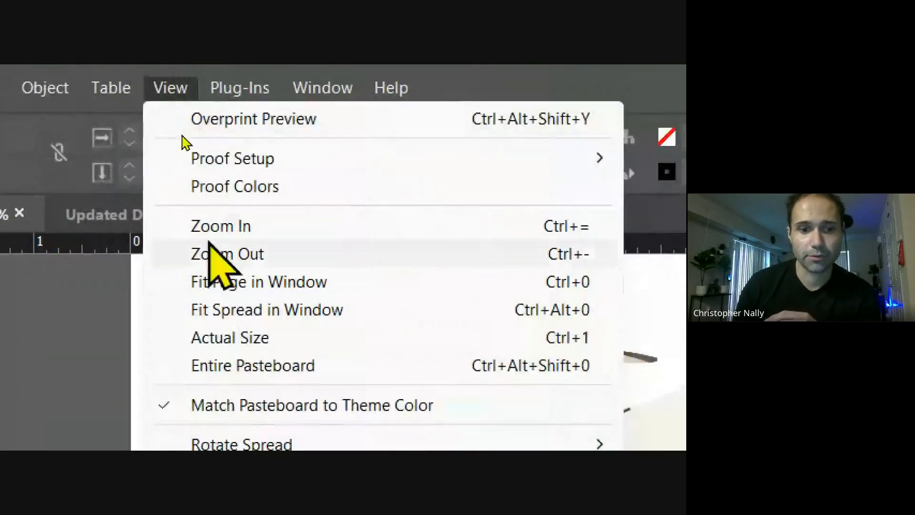
{"action": "mouse_move", "coordinate": [248, 313]}
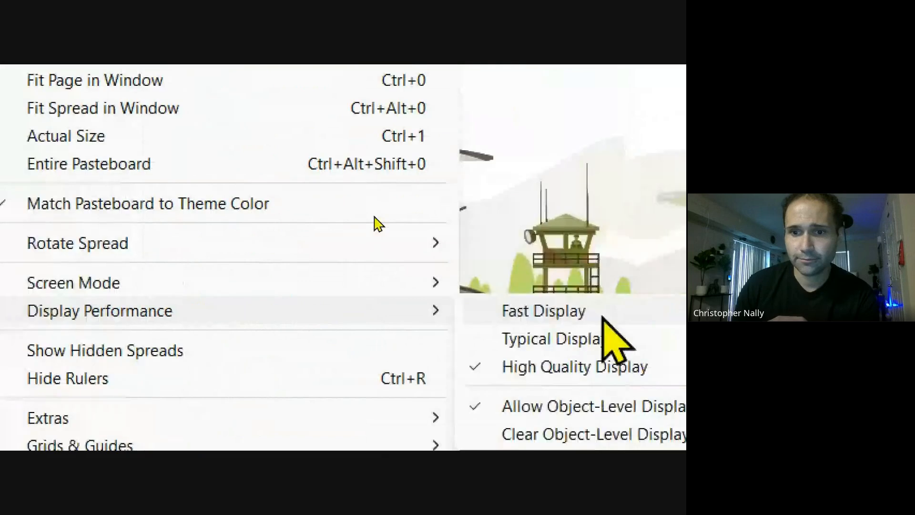
{"action": "left_click", "coordinate": [525, 340]}
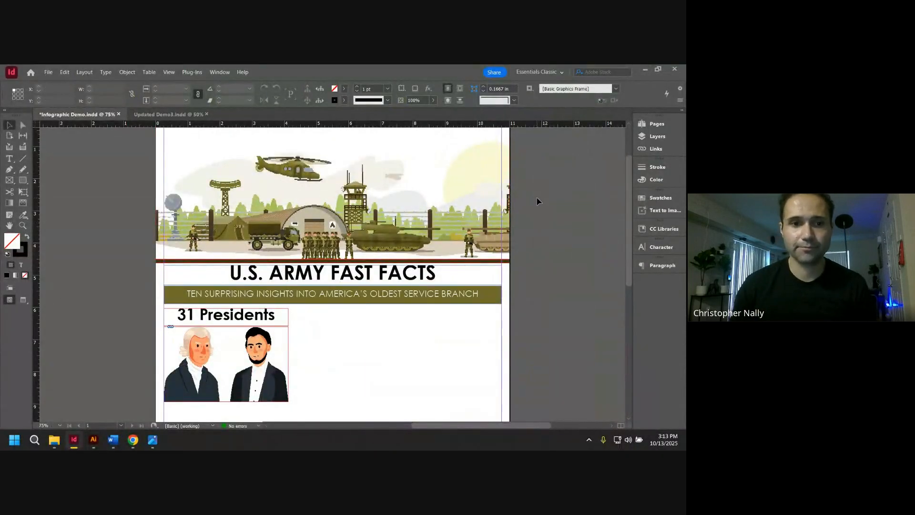
Preview the infographic page without guides and frame edges, including the full page, and return to the normal view.
{"action": "scroll", "coordinate": [450, 253], "scroll_direction": "down", "scroll_amount": 1}
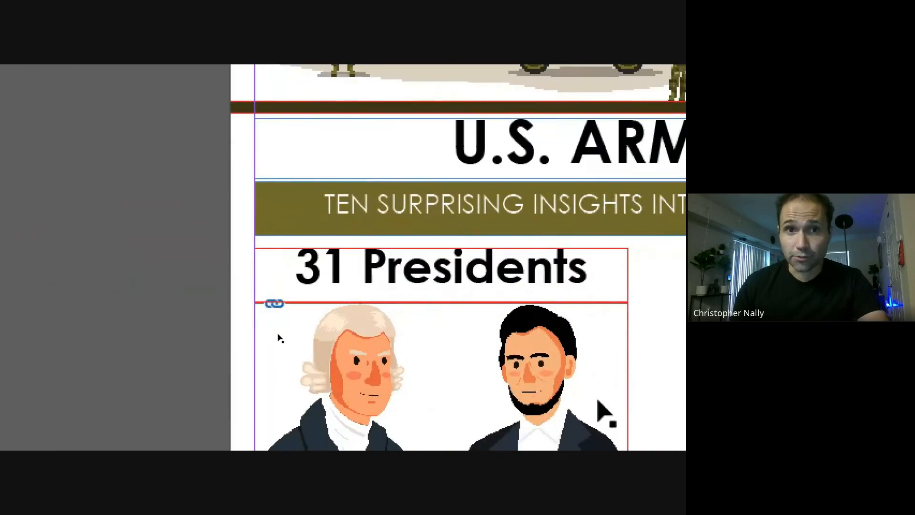
{"action": "key", "text": "w"}
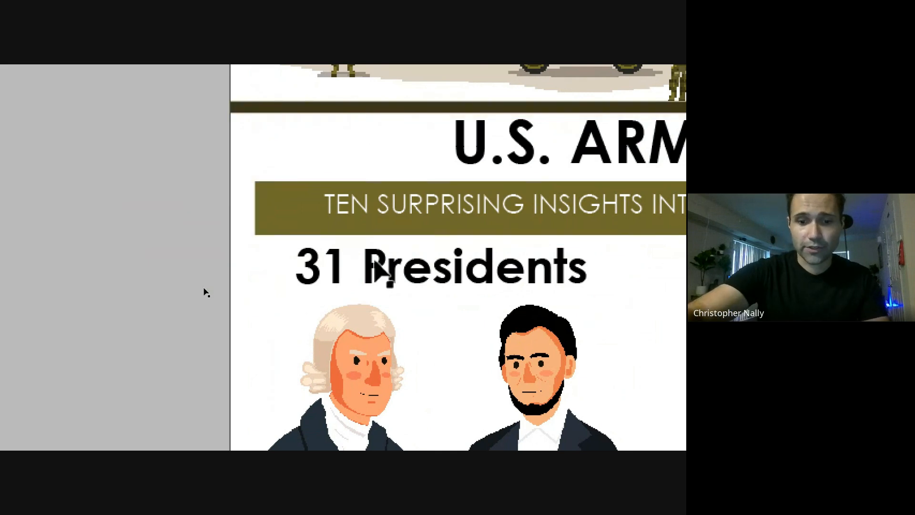
{"action": "key", "text": "ctrl+minus"}
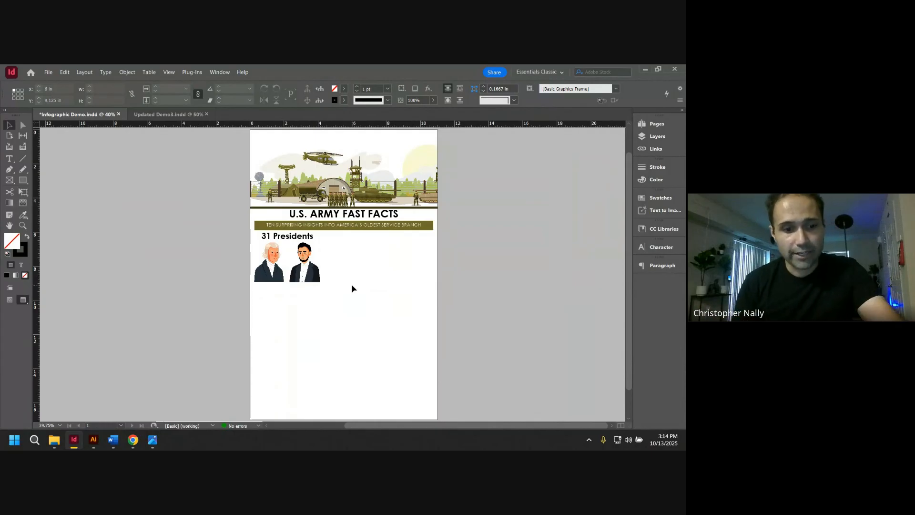
{"action": "key", "text": "w"}
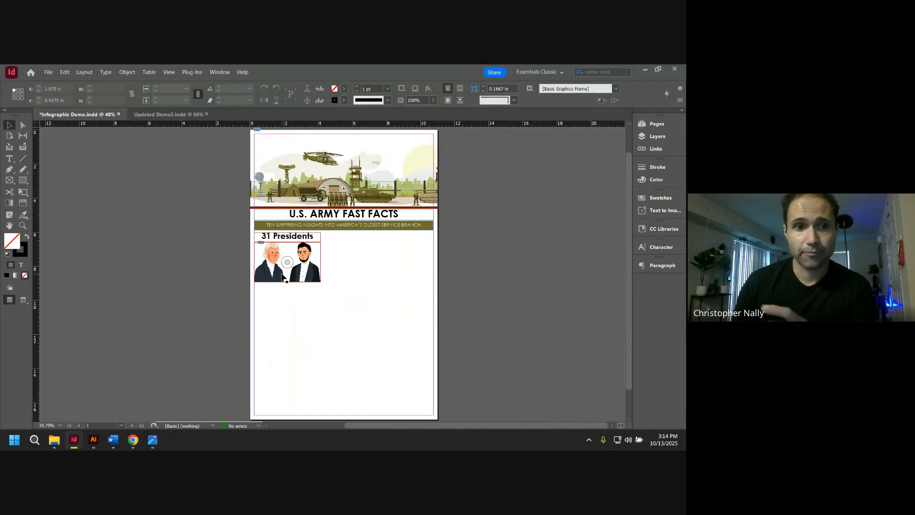
Draw a rectangle about 3.85 by 2.09 in just below the presidents image and remove its stroke.
{"action": "scroll", "coordinate": [289, 282], "scroll_direction": "up", "scroll_amount": 3}
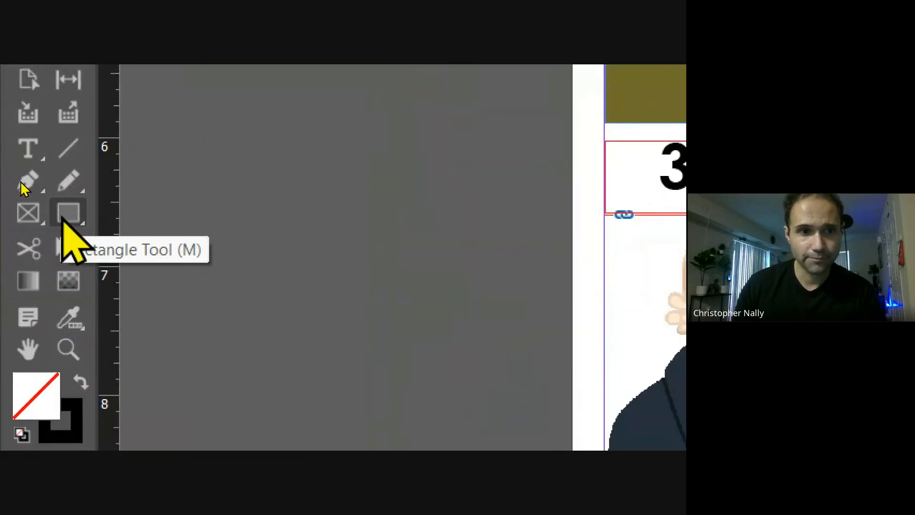
{"action": "left_click", "coordinate": [66, 217]}
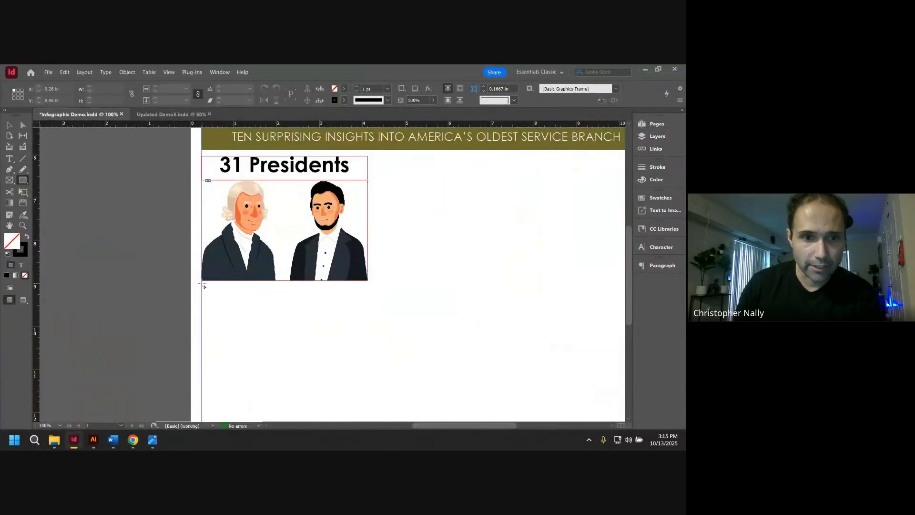
{"action": "left_click_drag", "start_coordinate": [201, 283], "coordinate": [367, 373]}
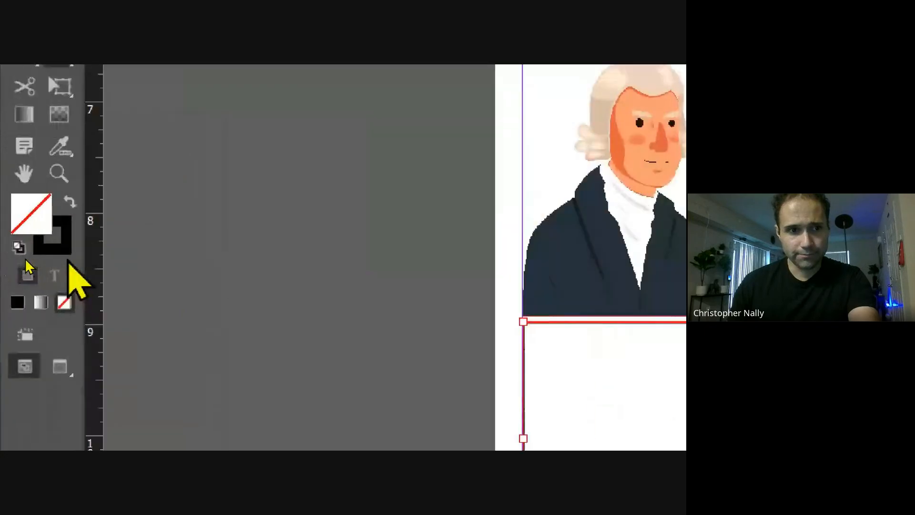
{"action": "left_click", "coordinate": [60, 250]}
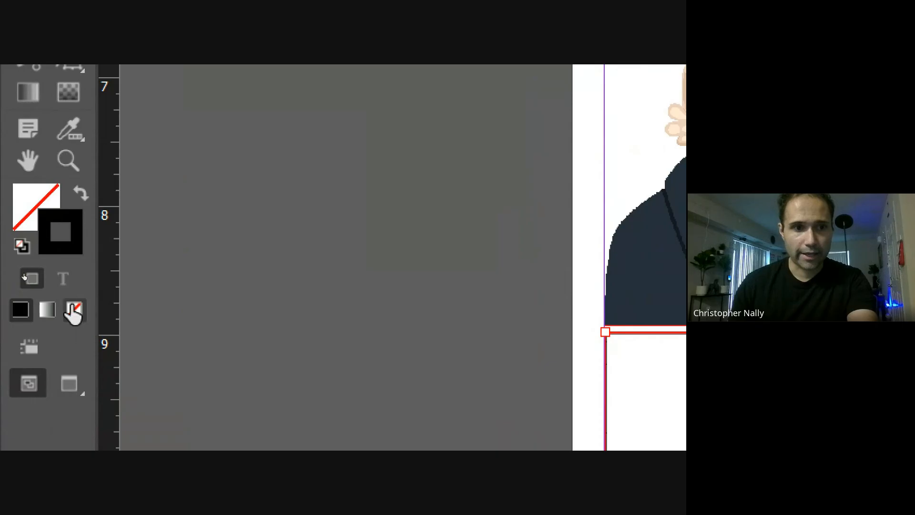
{"action": "left_click", "coordinate": [72, 311]}
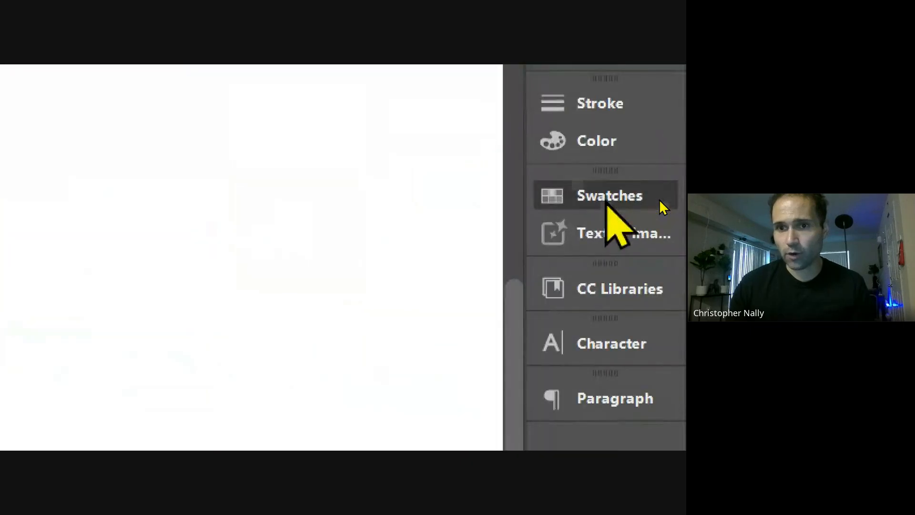
Fill the new rectangle with the olive C=51 M=45 Y=100 K=25 swatch from the Infographic Colors group.
{"action": "left_click", "coordinate": [660, 199]}
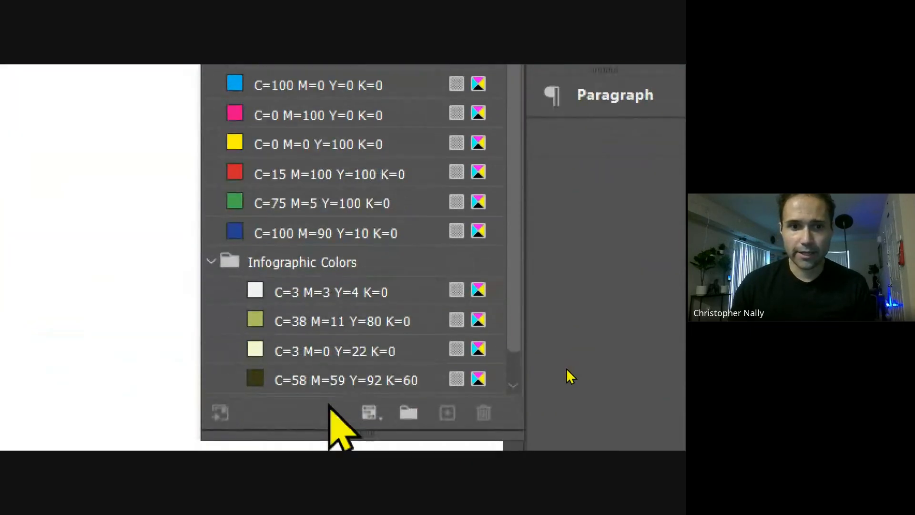
{"action": "scroll", "coordinate": [328, 299], "scroll_direction": "down", "scroll_amount": 1}
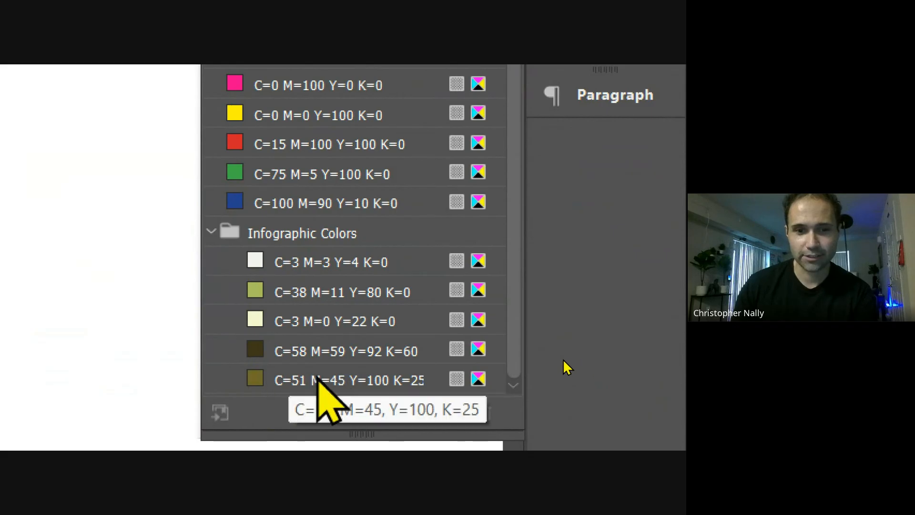
{"action": "left_click", "coordinate": [318, 379]}
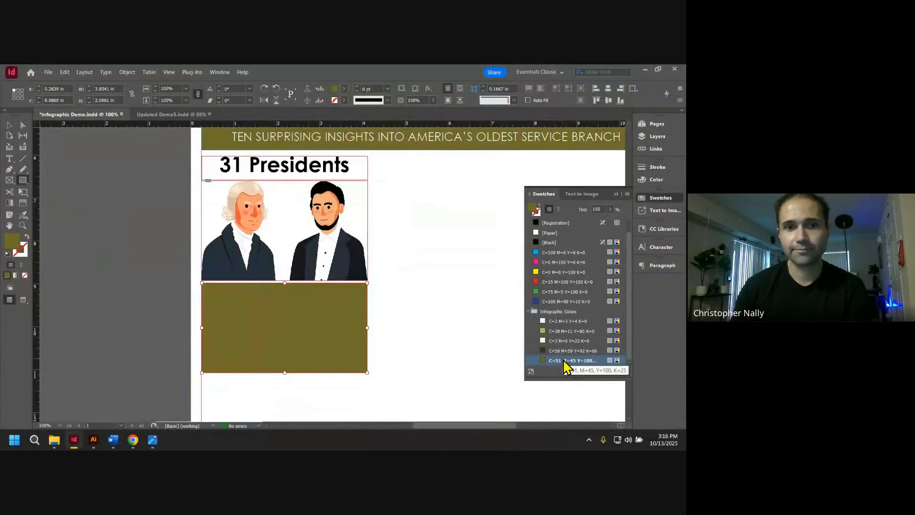
{"action": "left_click", "coordinate": [616, 195]}
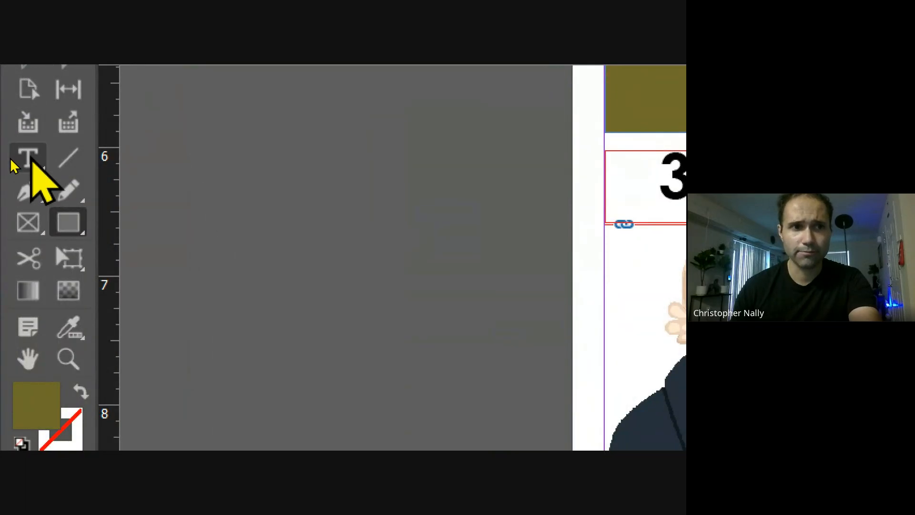
Turn the olive rectangle into a text frame and copy the presidential fact sentence from the Word data sheet, returning to InDesign.
{"action": "left_click", "coordinate": [28, 158]}
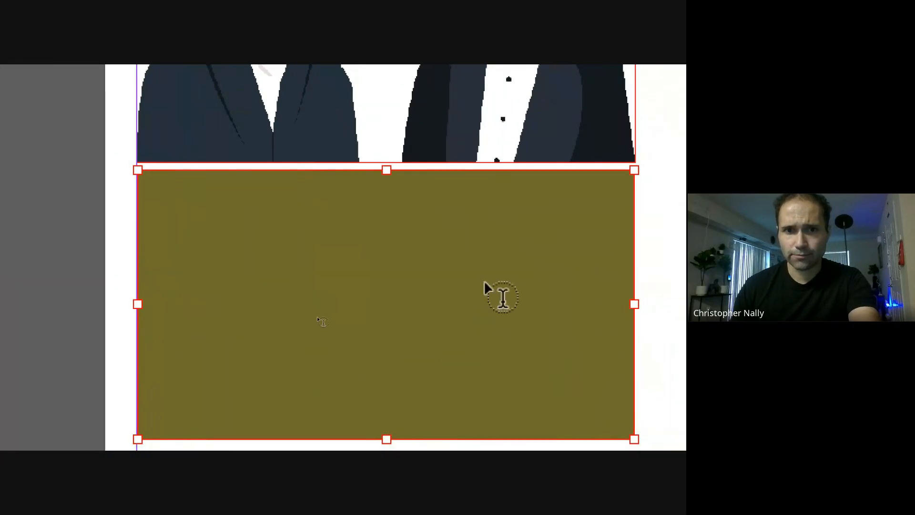
{"action": "left_click", "coordinate": [175, 211]}
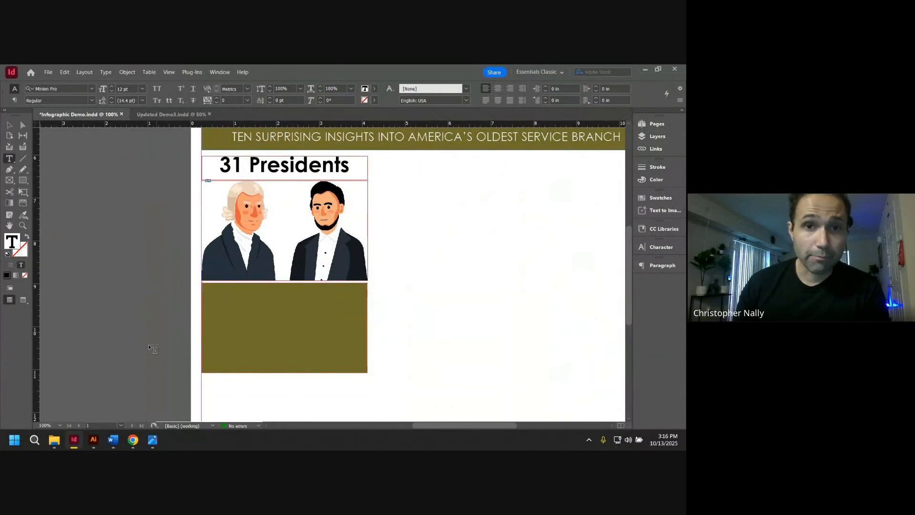
{"action": "left_click", "coordinate": [112, 440]}
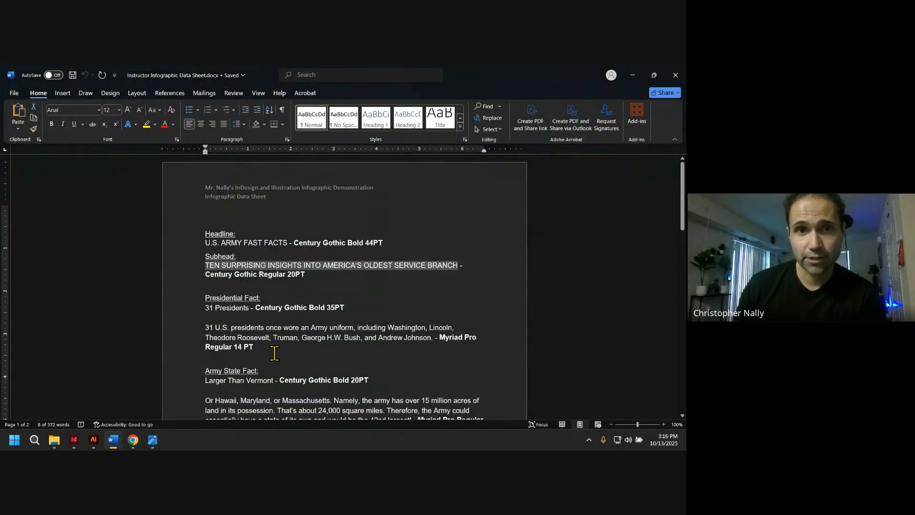
{"action": "scroll", "coordinate": [274, 351], "scroll_direction": "down", "scroll_amount": 3}
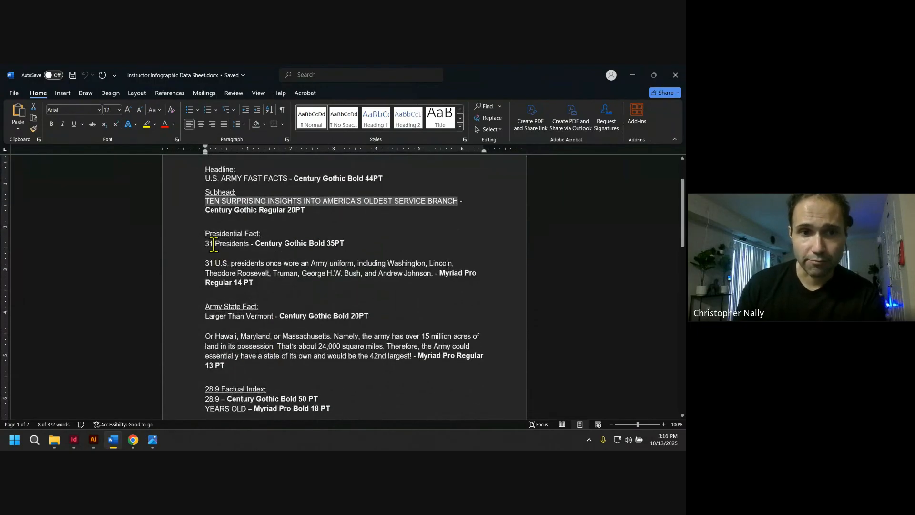
{"action": "left_click_drag", "start_coordinate": [202, 267], "coordinate": [435, 278]}
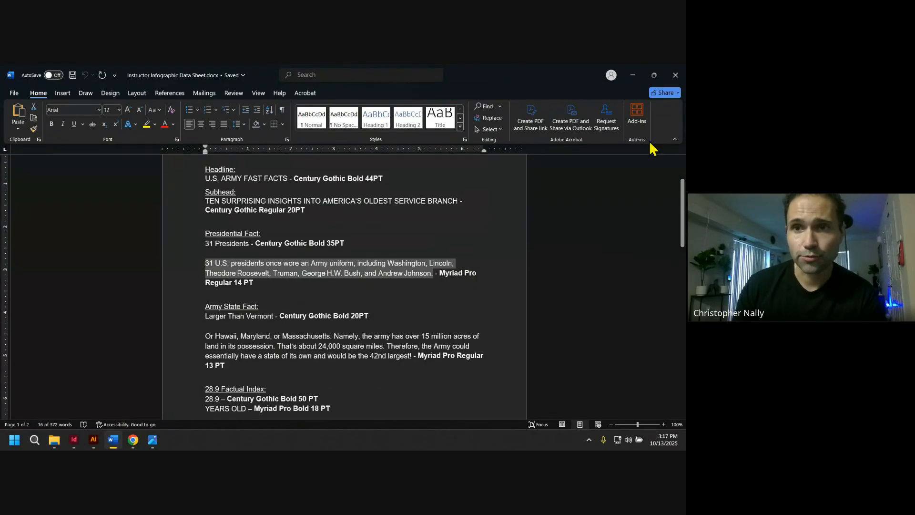
{"action": "left_click", "coordinate": [633, 75]}
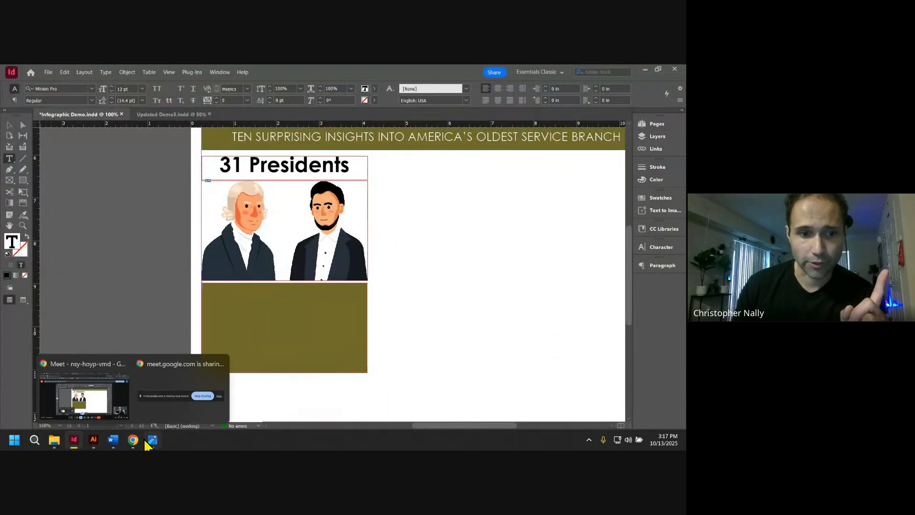
{"action": "left_click", "coordinate": [114, 440]}
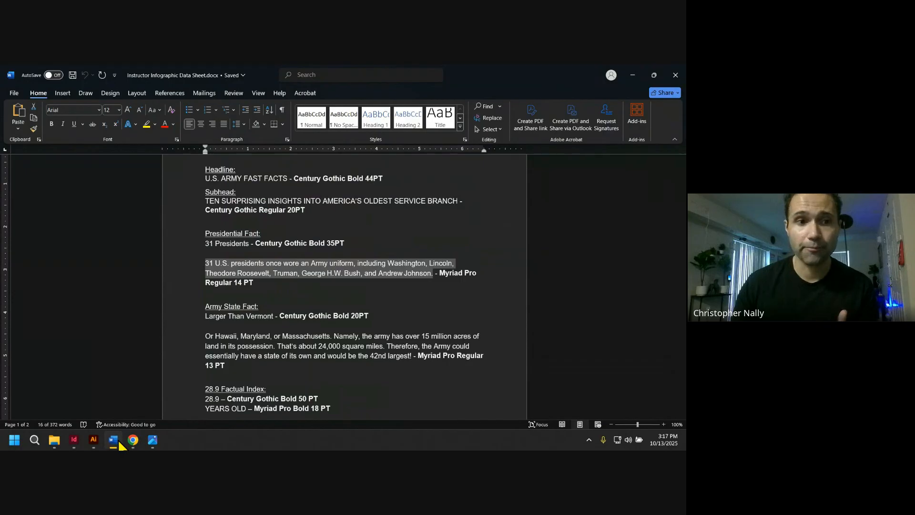
{"action": "left_click", "coordinate": [74, 440]}
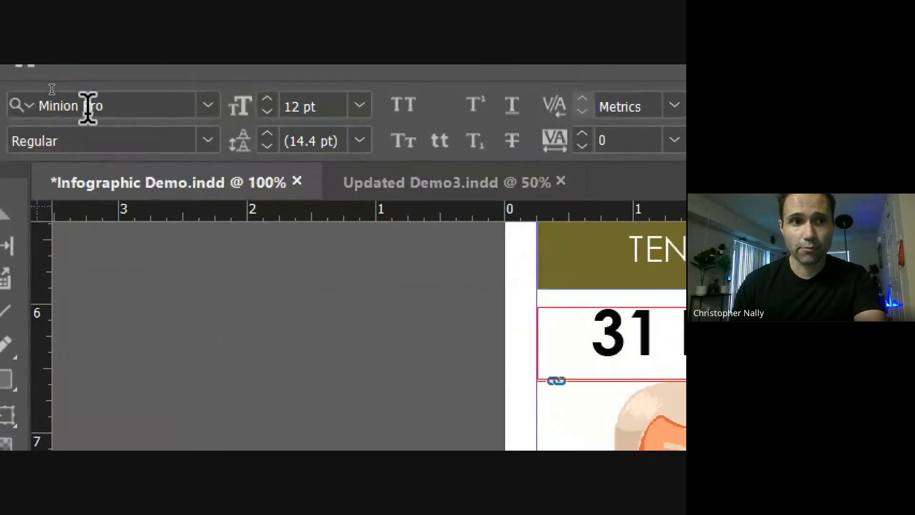
Set the olive frame's text font to Myriad Pro Regular at 14 pt.
{"action": "left_click", "coordinate": [51, 88]}
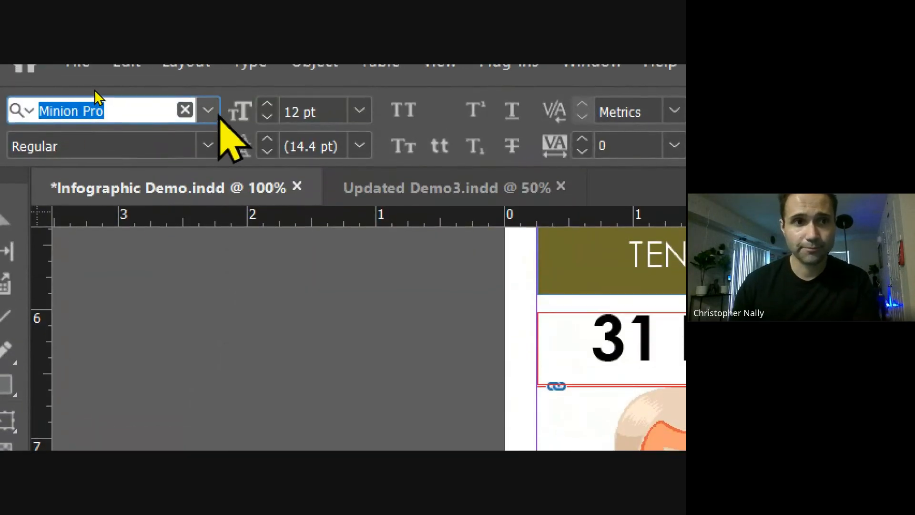
{"action": "type", "text": "myr"}
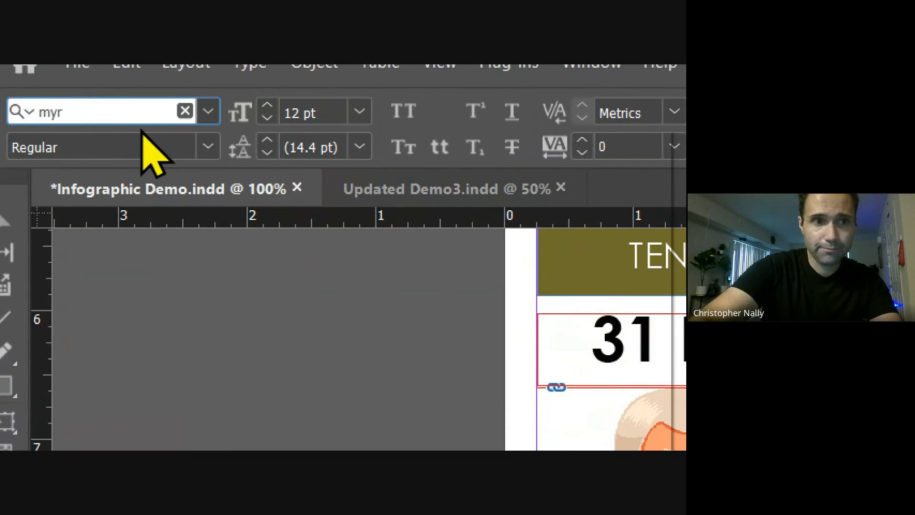
{"action": "type", "text": "iad"}
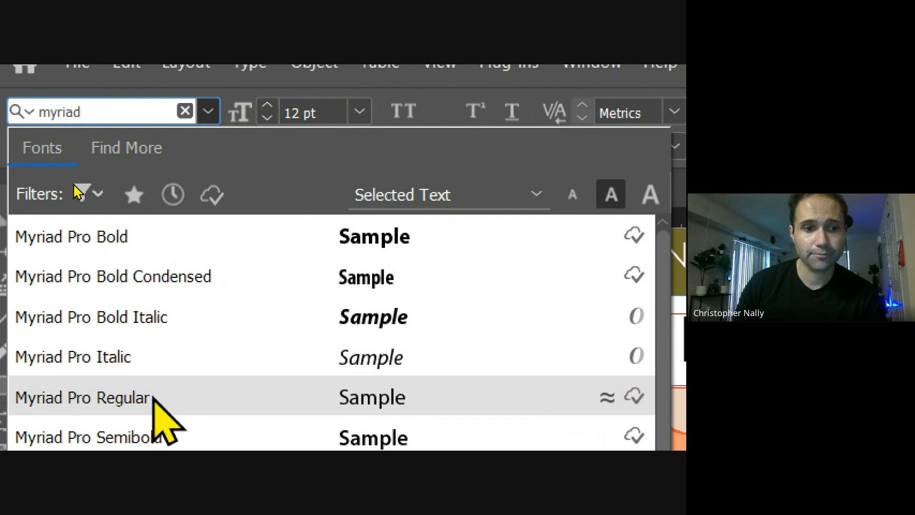
{"action": "left_click", "coordinate": [153, 395]}
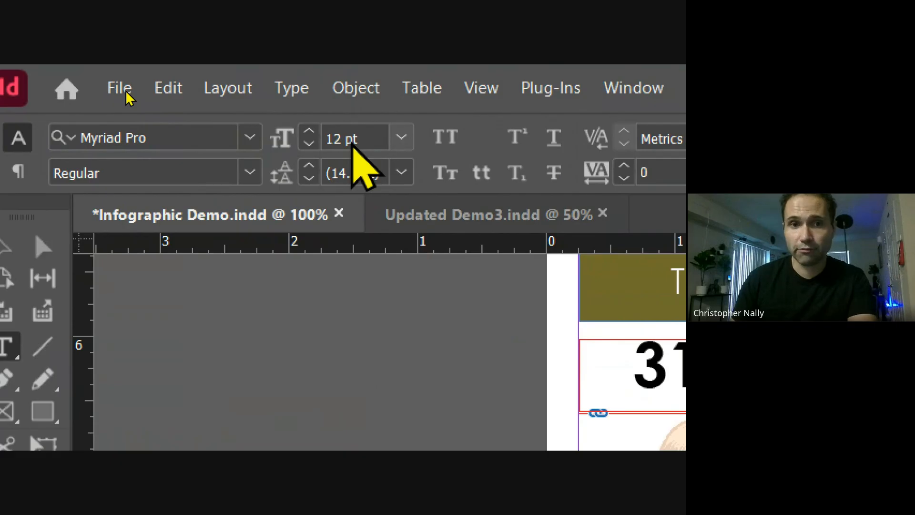
{"action": "left_click", "coordinate": [347, 137]}
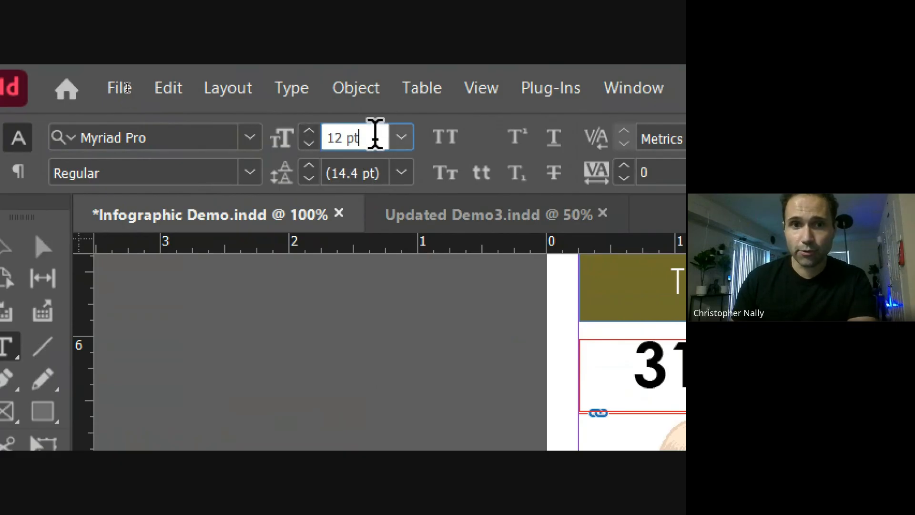
{"action": "left_click_drag", "start_coordinate": [376, 137], "coordinate": [316, 154]}
{"action": "type", "text": "14"}
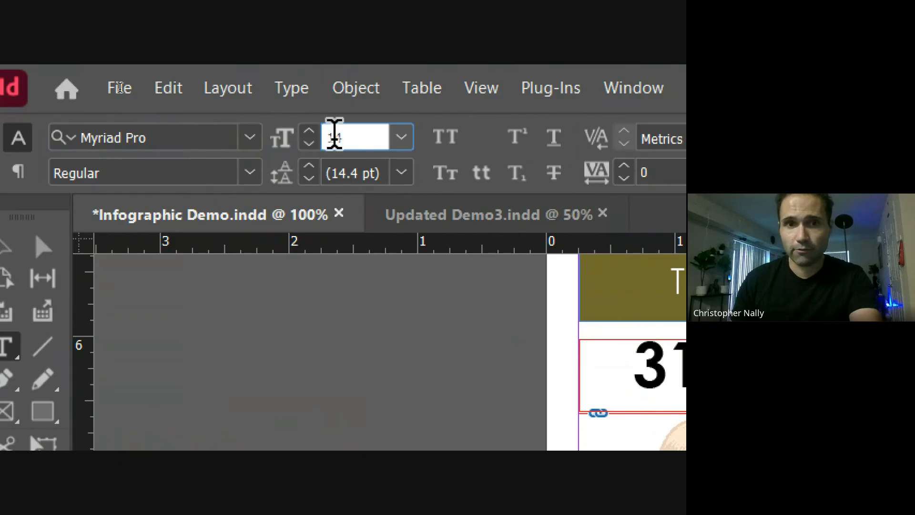
{"action": "key", "text": "Return"}
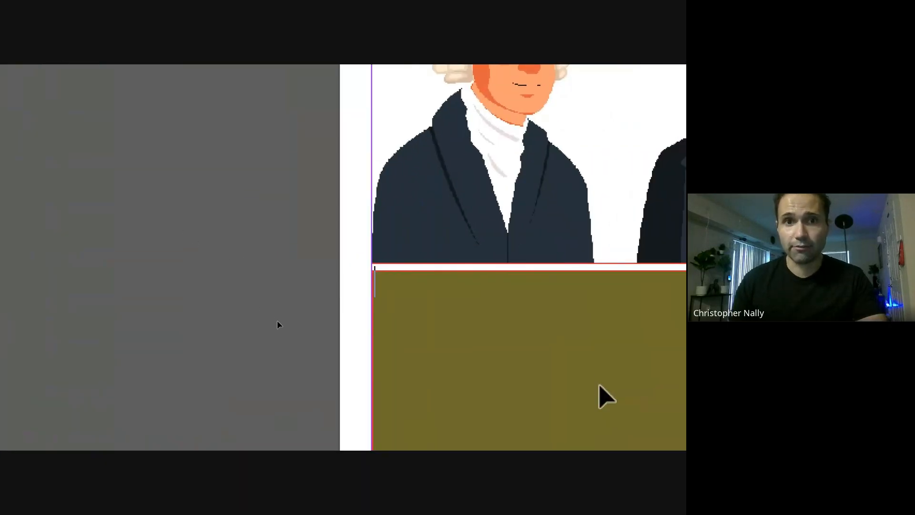
Paste the copied presidential fact into the olive frame and check it against the Word data sheet.
{"action": "key", "text": "ctrl+v"}
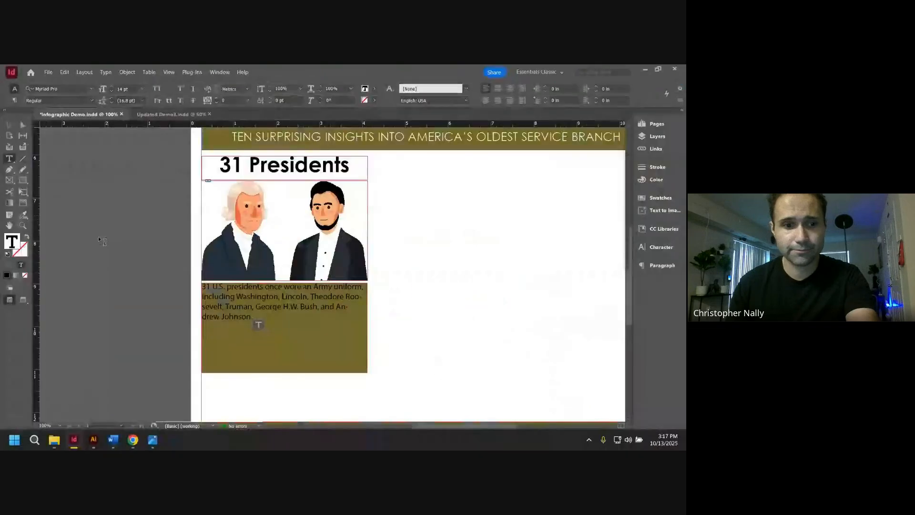
{"action": "left_click", "coordinate": [118, 447]}
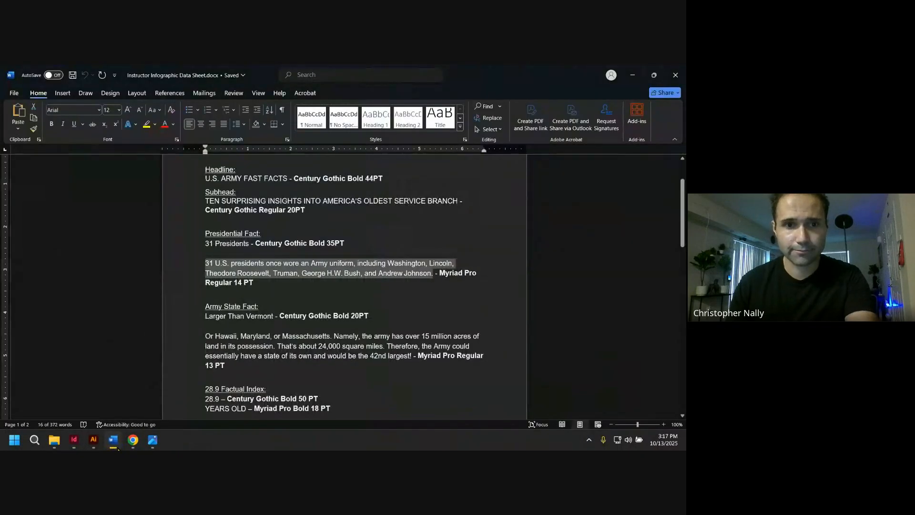
{"action": "left_click", "coordinate": [74, 440]}
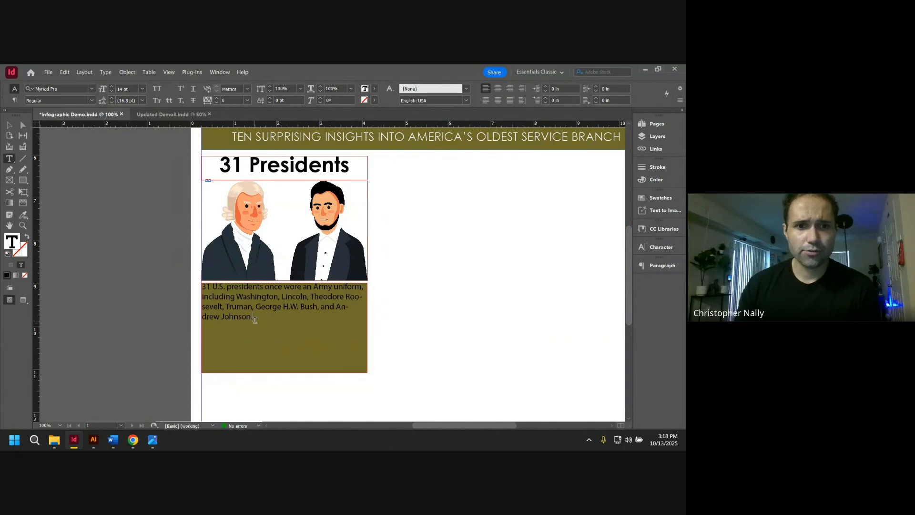
Color the whole presidential fact paragraph with the [Paper] swatch and select its frame as an object.
{"action": "left_click_drag", "start_coordinate": [255, 319], "coordinate": [200, 285]}
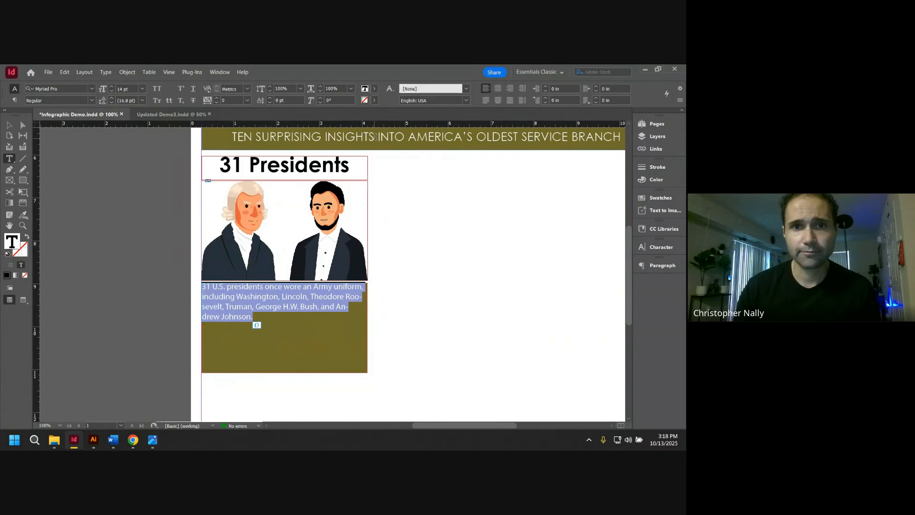
{"action": "left_click", "coordinate": [375, 91]}
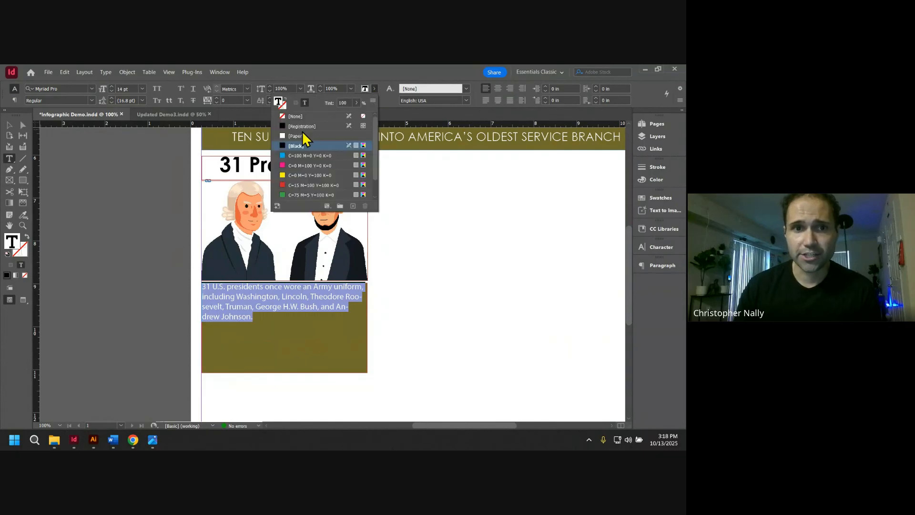
{"action": "left_click", "coordinate": [300, 137]}
{"action": "left_click", "coordinate": [272, 317]}
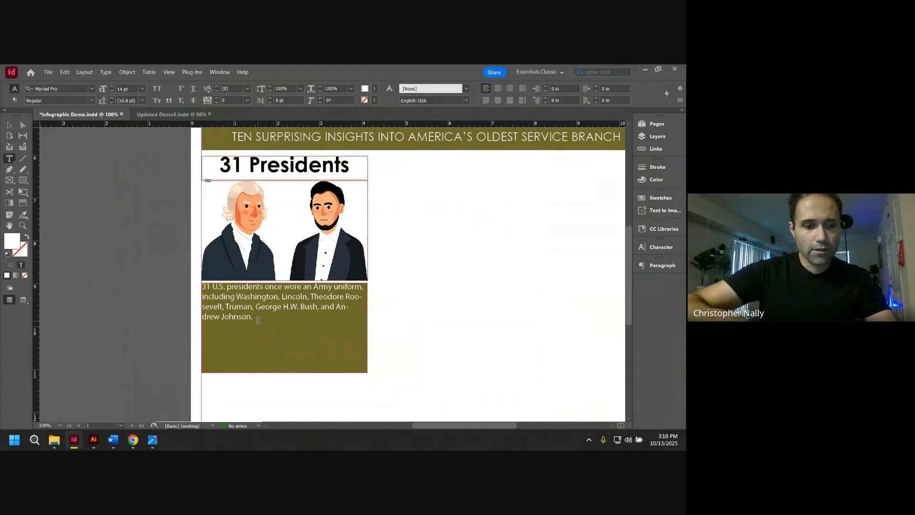
{"action": "key", "text": "Escape"}
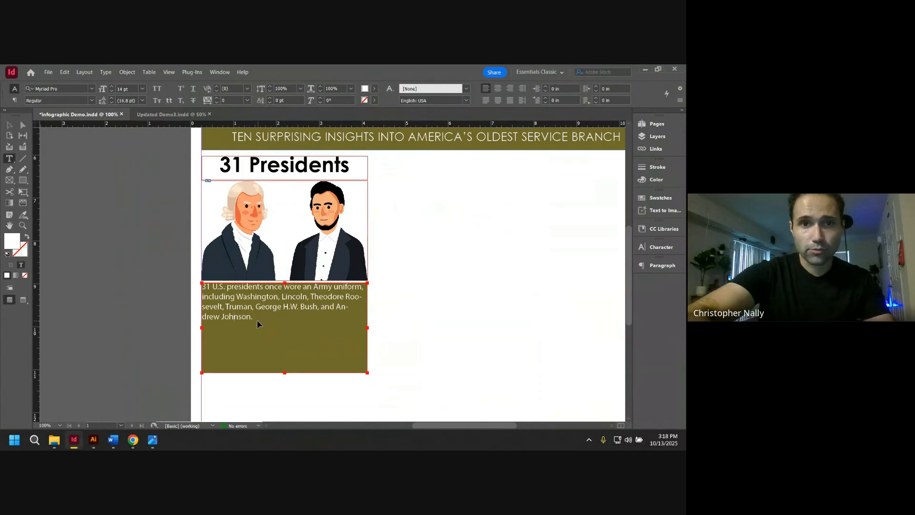
Set the olive text frame's inset spacing to 0.0625 in on all four sides.
{"action": "key", "text": "ctrl+b"}
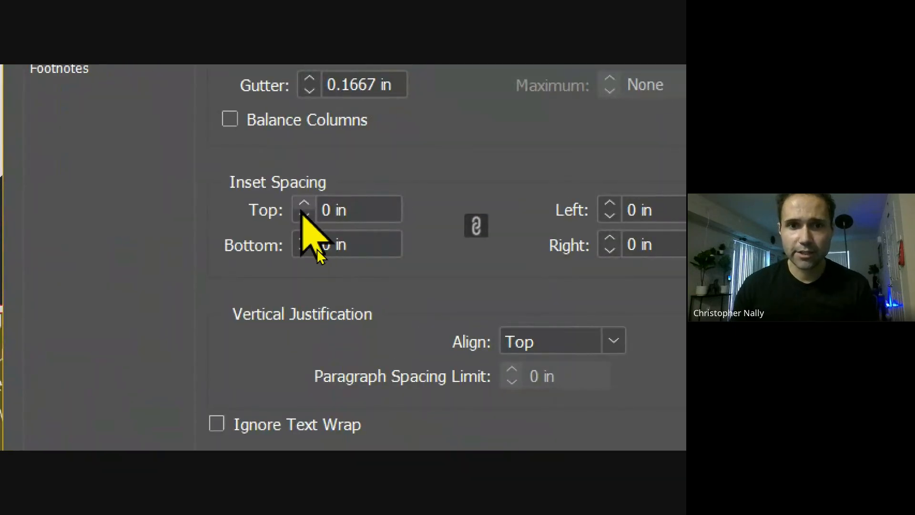
{"action": "left_click", "coordinate": [302, 211]}
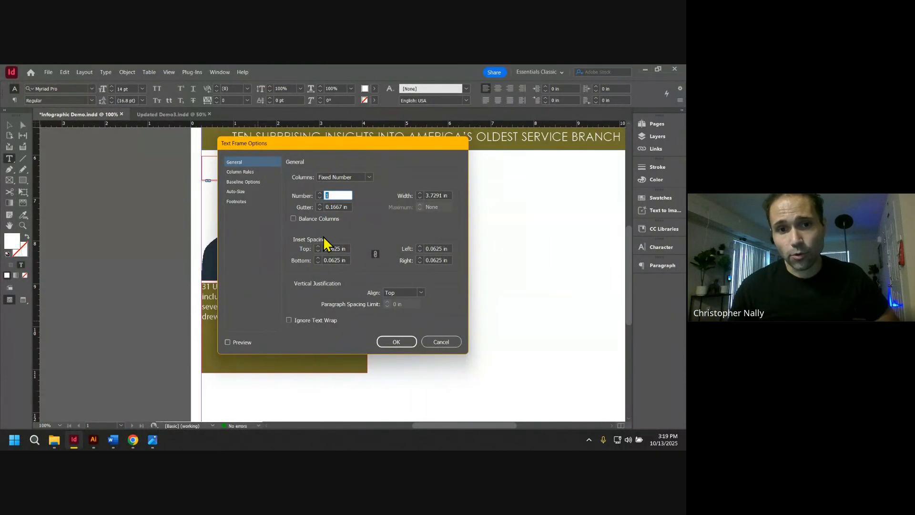
{"action": "left_click", "coordinate": [395, 342]}
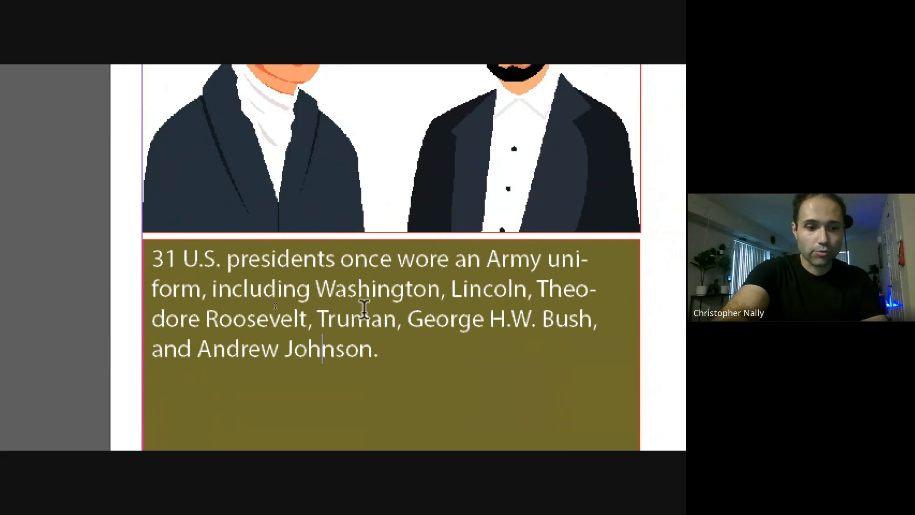
Turn off hyphenation for the whole presidential fact paragraph in the olive frame.
{"action": "key", "text": "ctrl+a"}
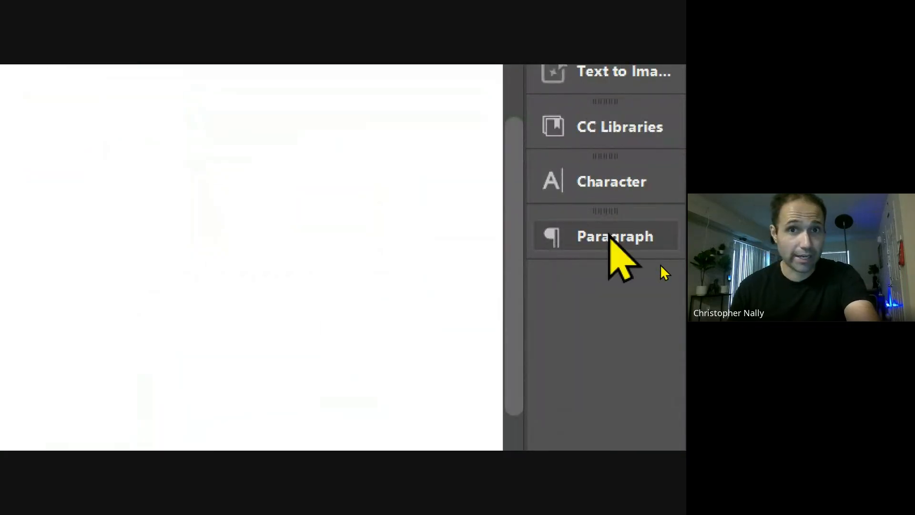
{"action": "left_click", "coordinate": [610, 235]}
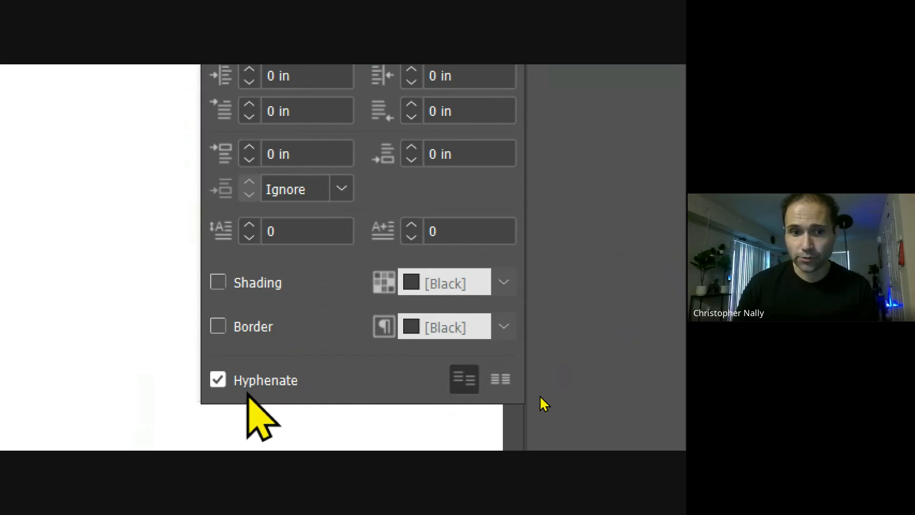
{"action": "left_click", "coordinate": [219, 381]}
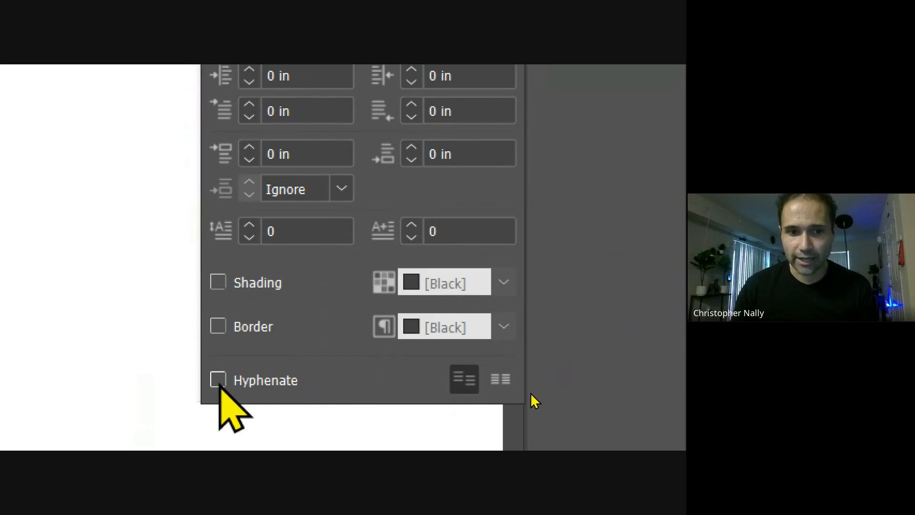
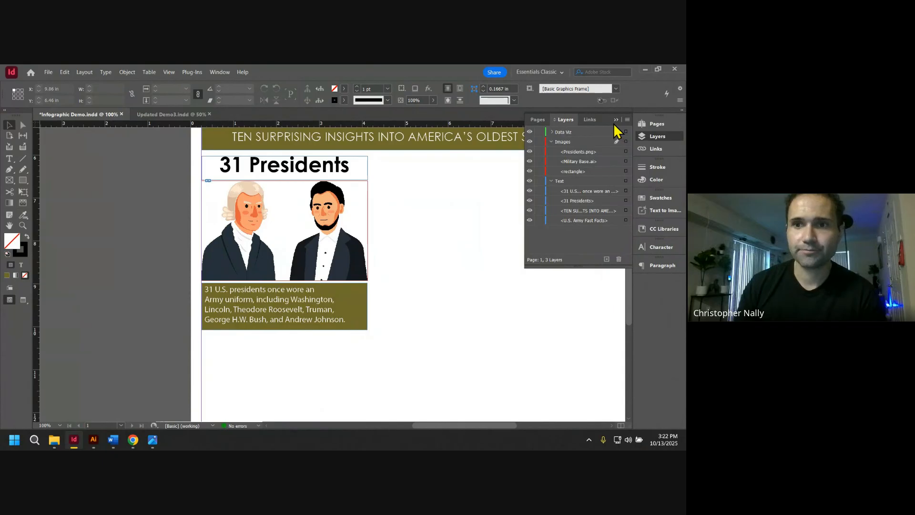
Check the layout in Updated Demo3.indd and draw a text frame about 1.7 by 0.675 in to the right of the 31 Presidents heading.
{"action": "left_click", "coordinate": [616, 120]}
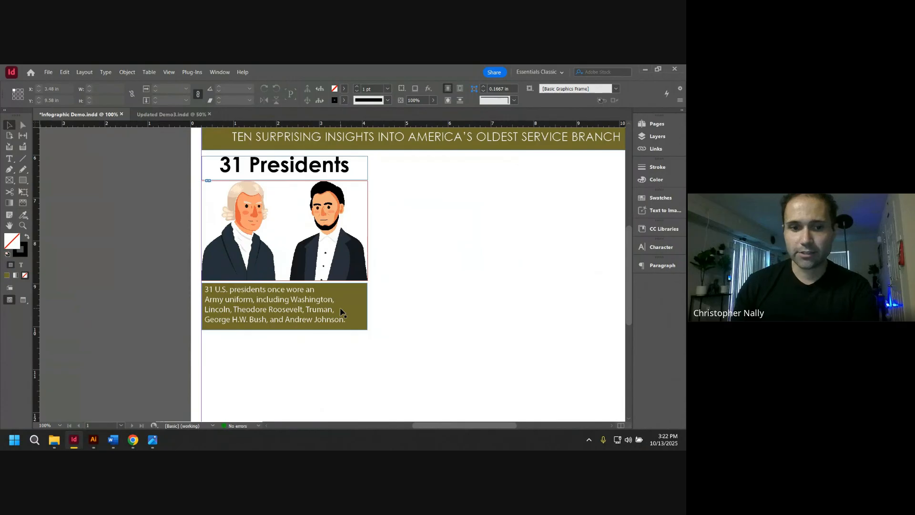
{"action": "left_click_drag", "start_coordinate": [427, 425], "coordinate": [450, 424]}
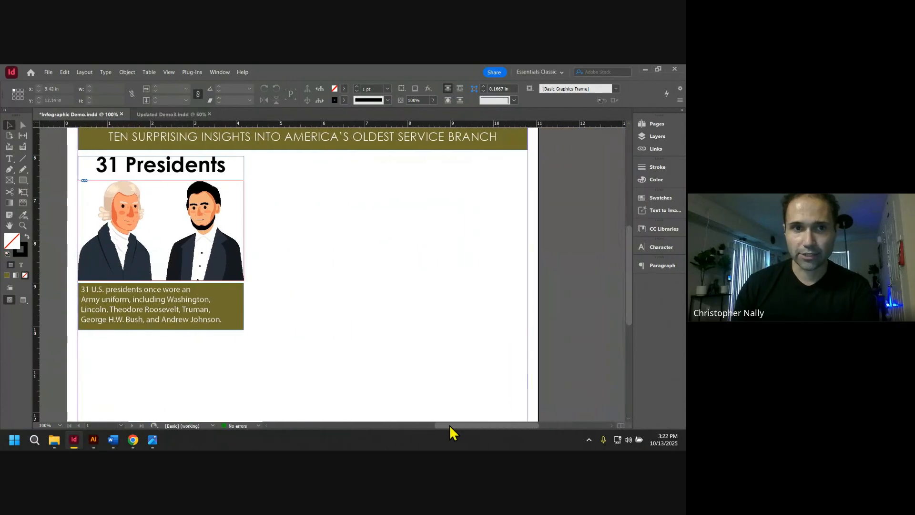
{"action": "left_click", "coordinate": [164, 116]}
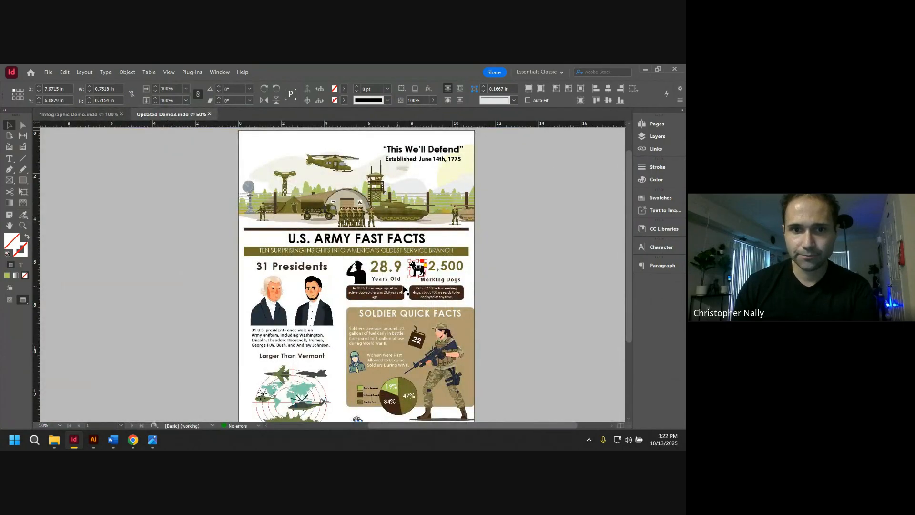
{"action": "left_click", "coordinate": [70, 117]}
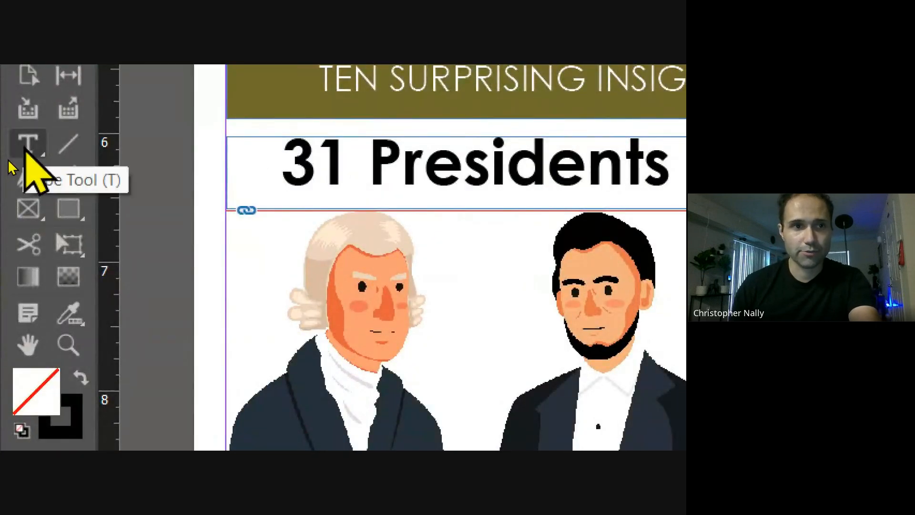
{"action": "left_click", "coordinate": [23, 149]}
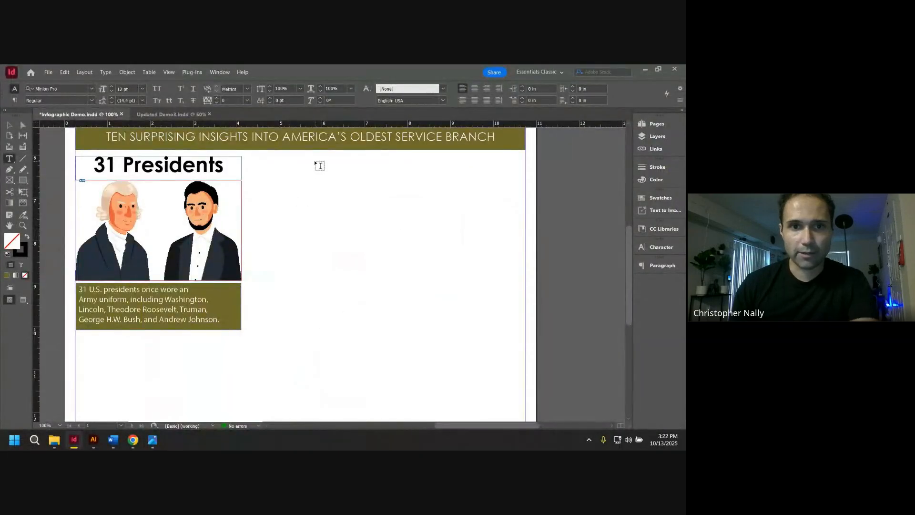
{"action": "left_click_drag", "start_coordinate": [324, 161], "coordinate": [397, 190]}
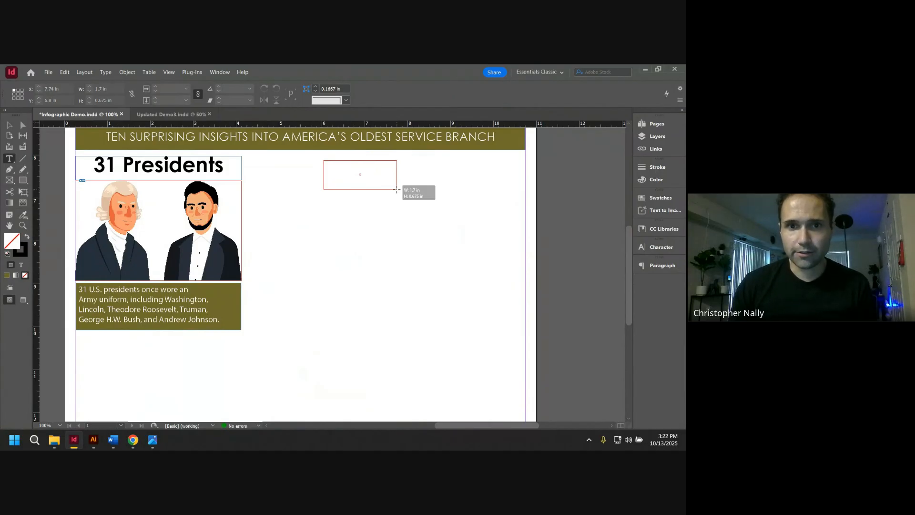
{"action": "left_click_drag", "start_coordinate": [396, 190], "coordinate": [397, 189]}
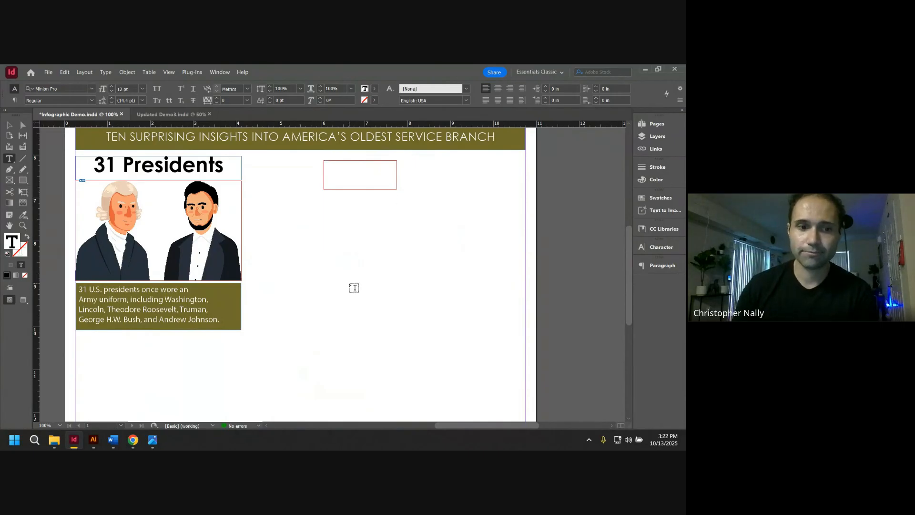
Look up the 28.9 Factual Index in the Word data sheet and enter "28.9" in the new InDesign text frame.
{"action": "left_click", "coordinate": [113, 439]}
{"action": "scroll", "coordinate": [285, 347], "scroll_direction": "down", "scroll_amount": 3}
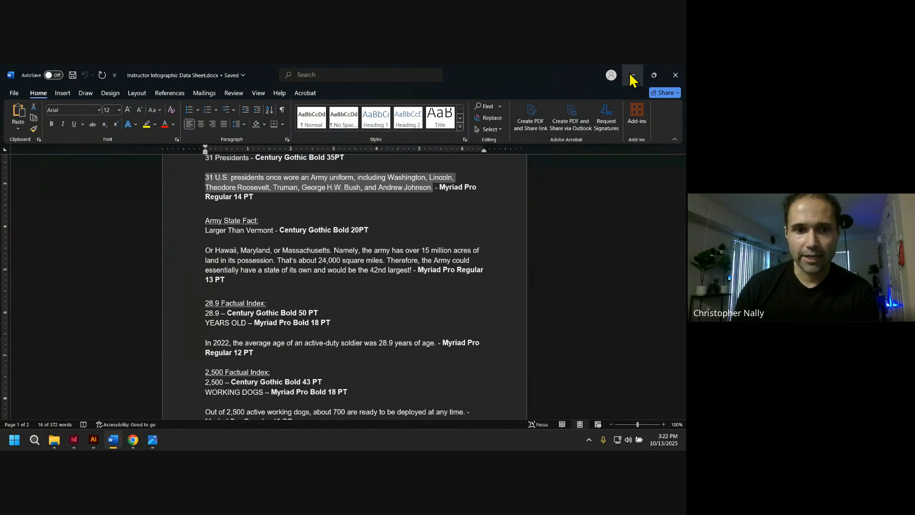
{"action": "left_click", "coordinate": [632, 76]}
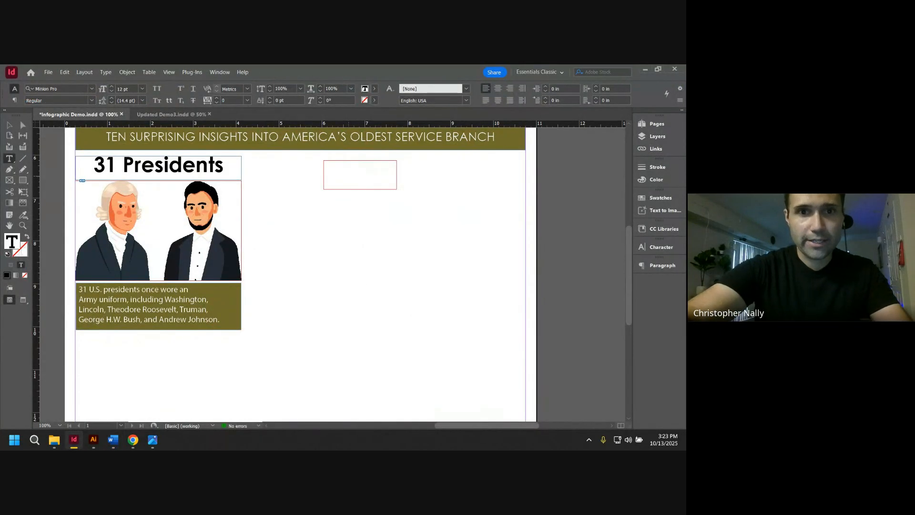
{"action": "type", "text": "28.9"}
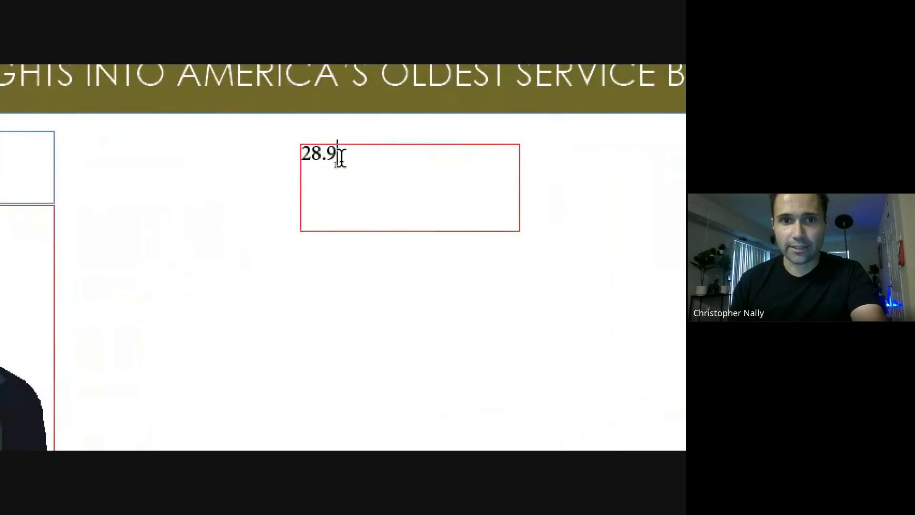
Check the font specification in the Word data sheet and format the number 28.9 in InDesign as Century Gothic Bold, 50 pt.
{"action": "left_click_drag", "start_coordinate": [336, 165], "coordinate": [320, 165]}
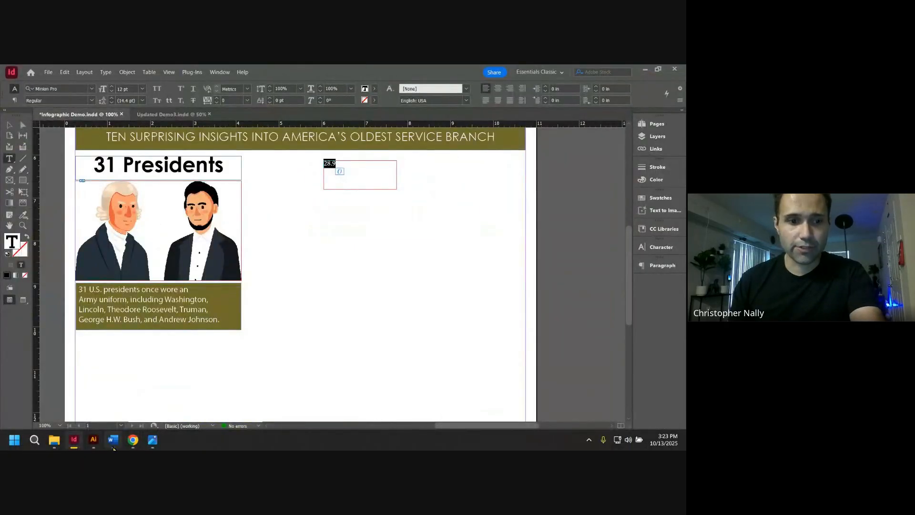
{"action": "left_click", "coordinate": [114, 446]}
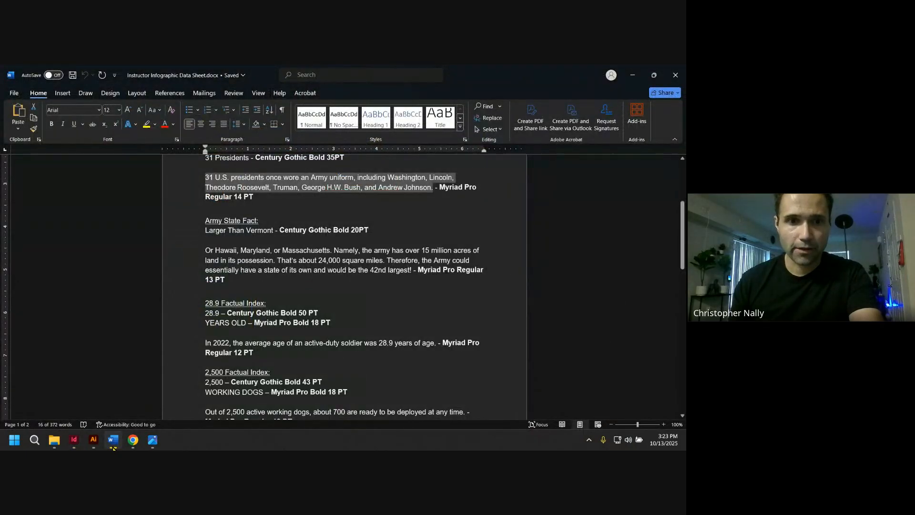
{"action": "left_click", "coordinate": [113, 447]}
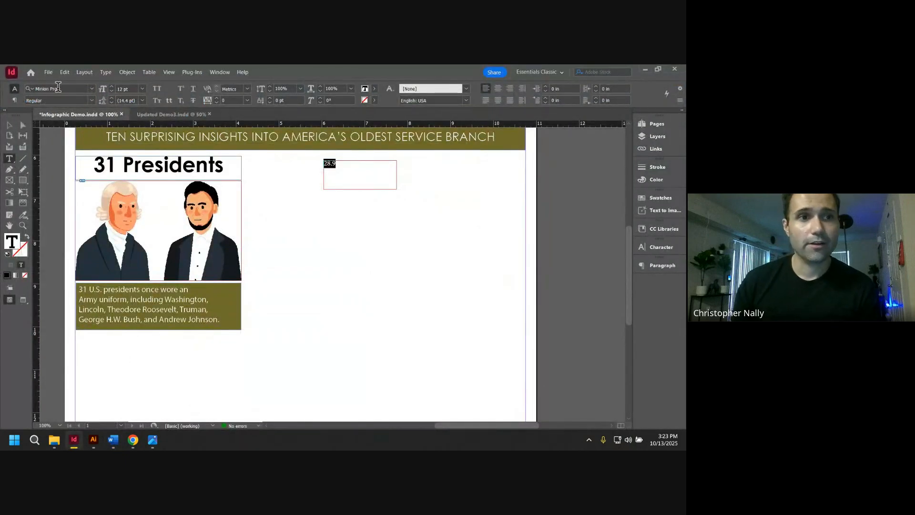
{"action": "left_click", "coordinate": [57, 89]}
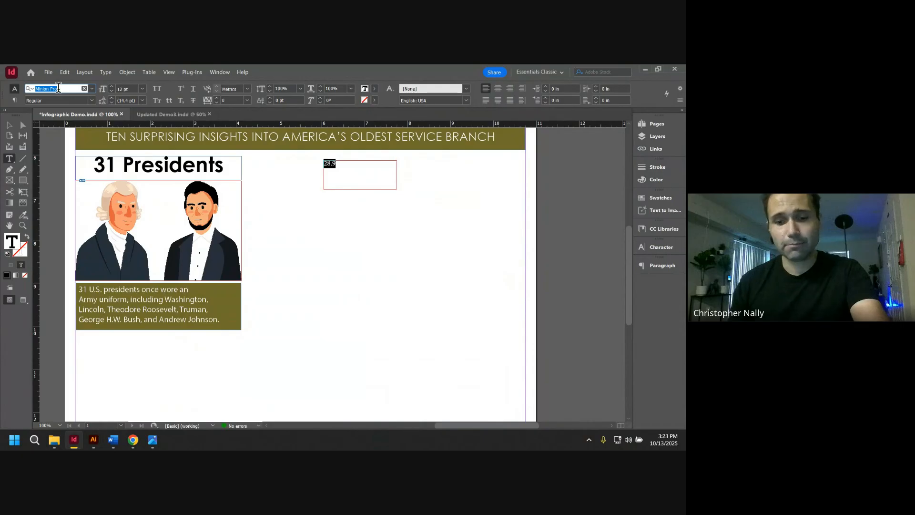
{"action": "type", "text": "century"}
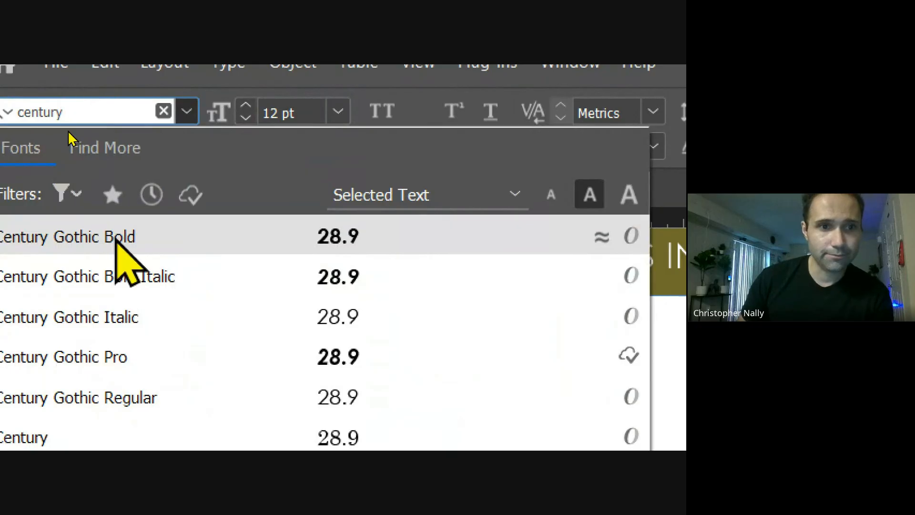
{"action": "left_click", "coordinate": [116, 238]}
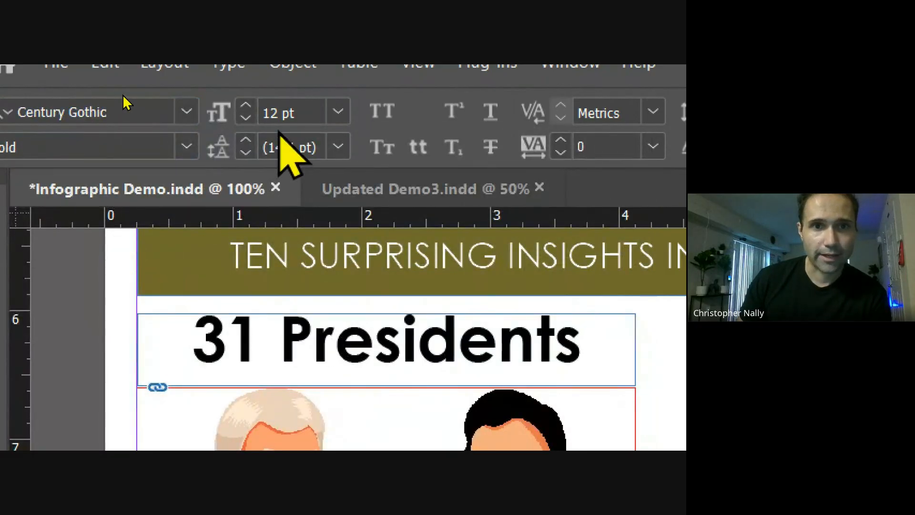
{"action": "left_click", "coordinate": [288, 113]}
{"action": "left_click_drag", "start_coordinate": [295, 115], "coordinate": [257, 122]}
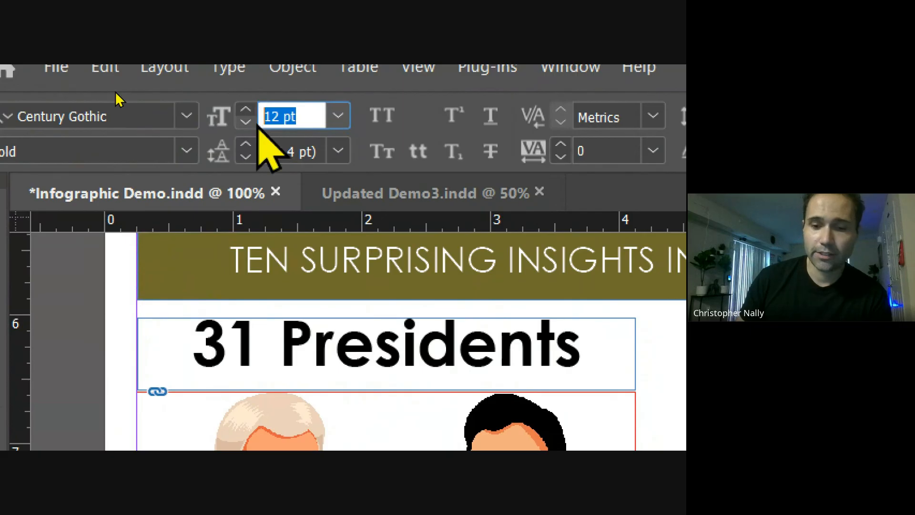
{"action": "type", "text": "50"}
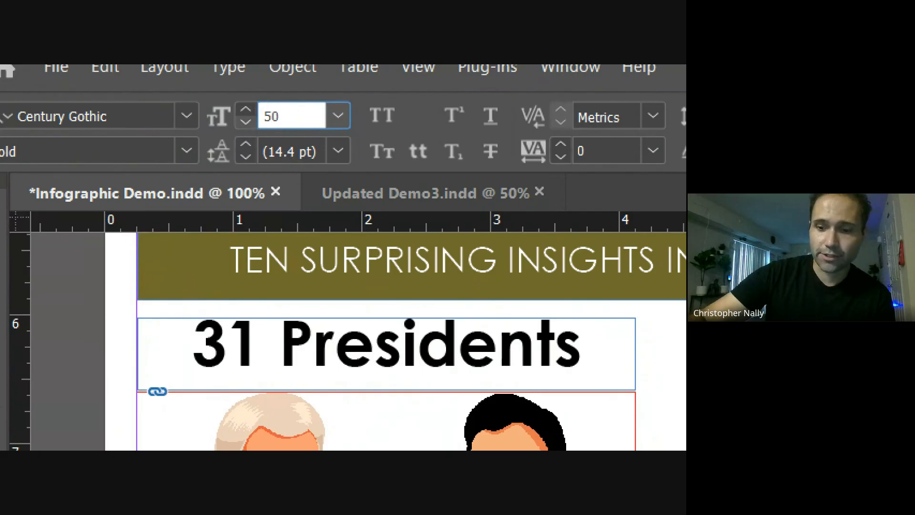
{"action": "key", "text": "Return"}
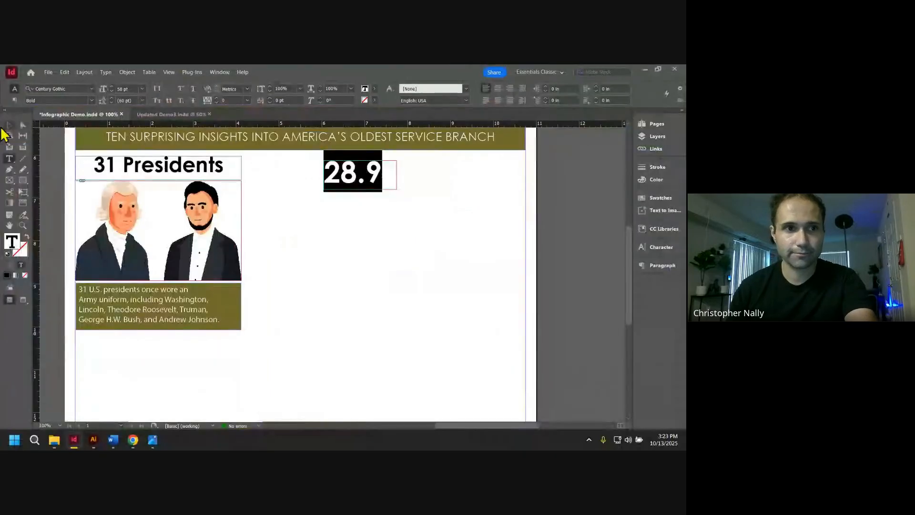
Resize the 28.9 text frame to fit closely around the number, about 1.44 in wide and 0.715 in high.
{"action": "key", "text": "Escape"}
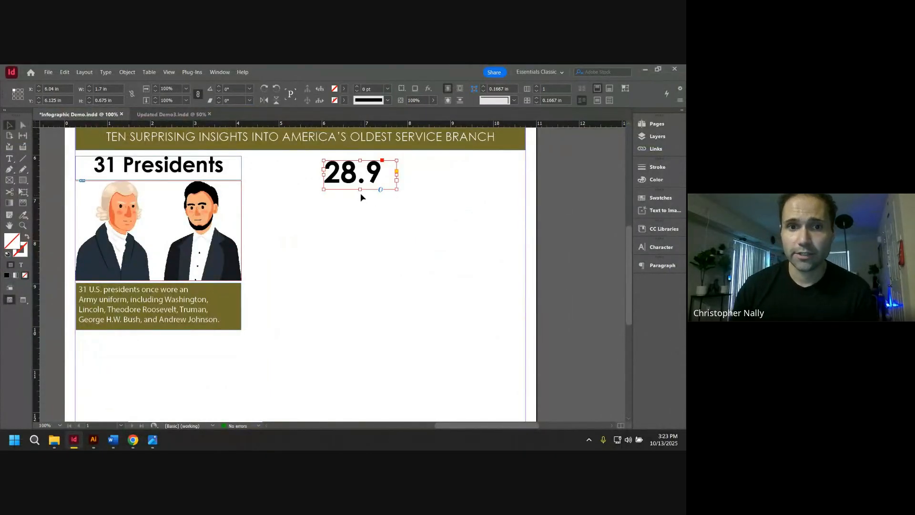
{"action": "left_click_drag", "start_coordinate": [361, 190], "coordinate": [359, 180]}
{"action": "double_click", "coordinate": [361, 180]}
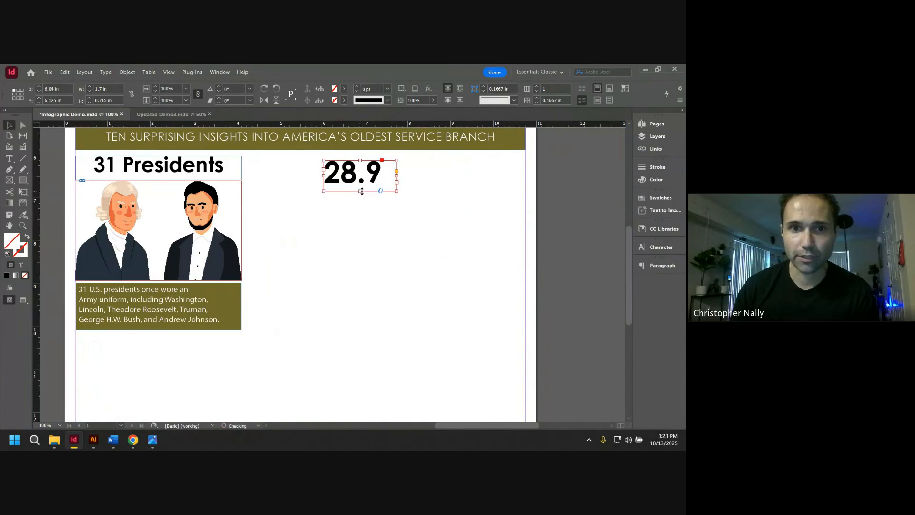
{"action": "left_click_drag", "start_coordinate": [397, 176], "coordinate": [386, 176]}
{"action": "left_click", "coordinate": [415, 208]}
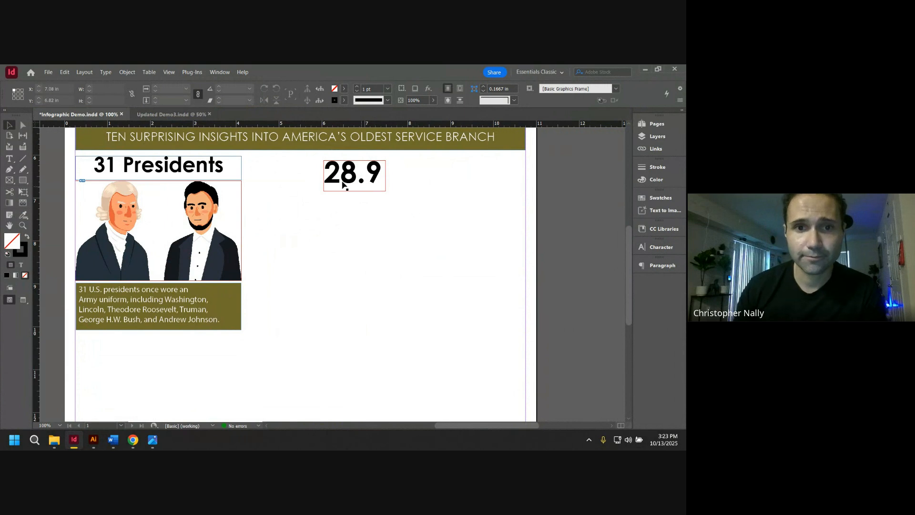
Align the top of the 28.9 frame with the 31 Presidents heading frame, shorten it from its bottom edge and deselect it.
{"action": "mouse_move", "coordinate": [350, 179]}
{"action": "left_mouse_down"}
{"action": "mouse_move", "coordinate": [358, 189]}
{"action": "mouse_move", "coordinate": [344, 189]}
{"action": "left_mouse_up"}
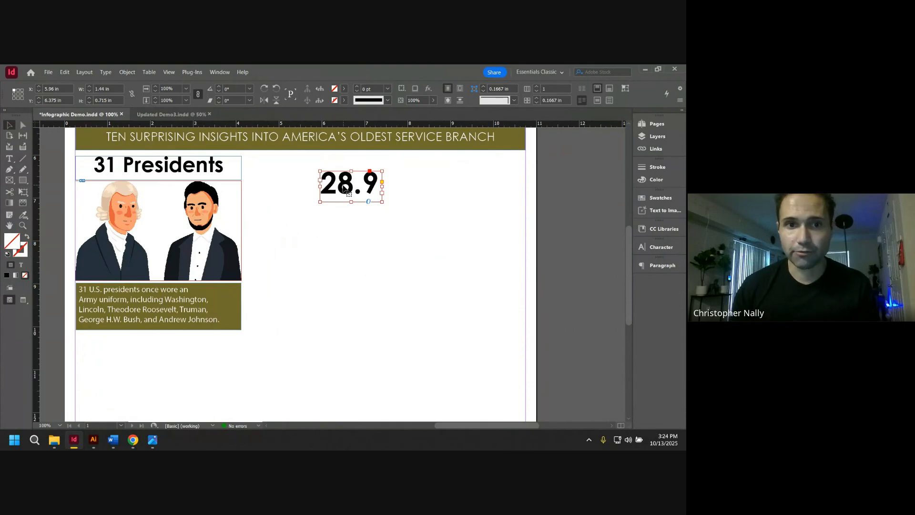
{"action": "left_click_drag", "start_coordinate": [344, 189], "coordinate": [349, 175]}
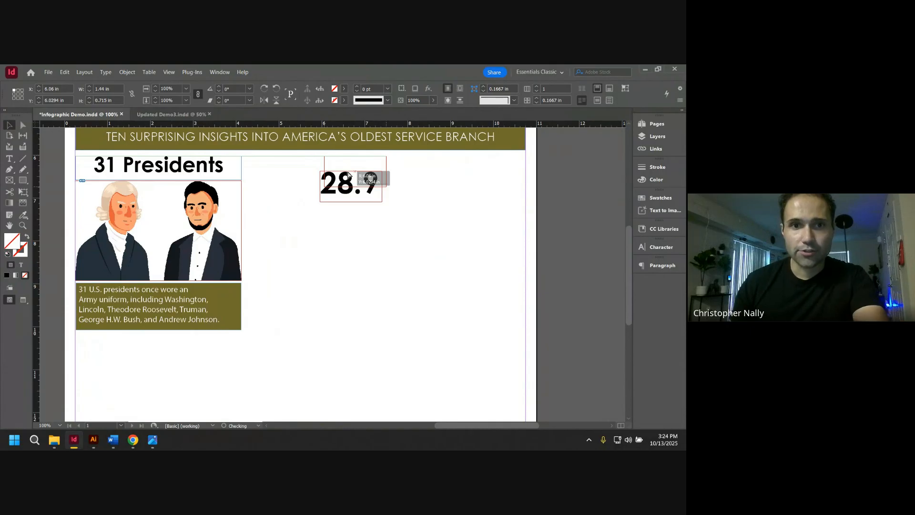
{"action": "left_click_drag", "start_coordinate": [349, 175], "coordinate": [347, 175]}
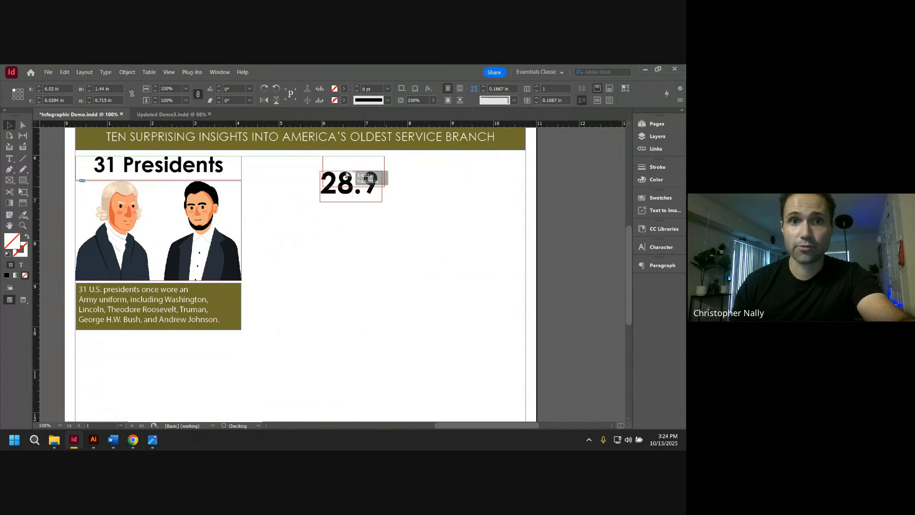
{"action": "left_click_drag", "start_coordinate": [346, 176], "coordinate": [339, 174]}
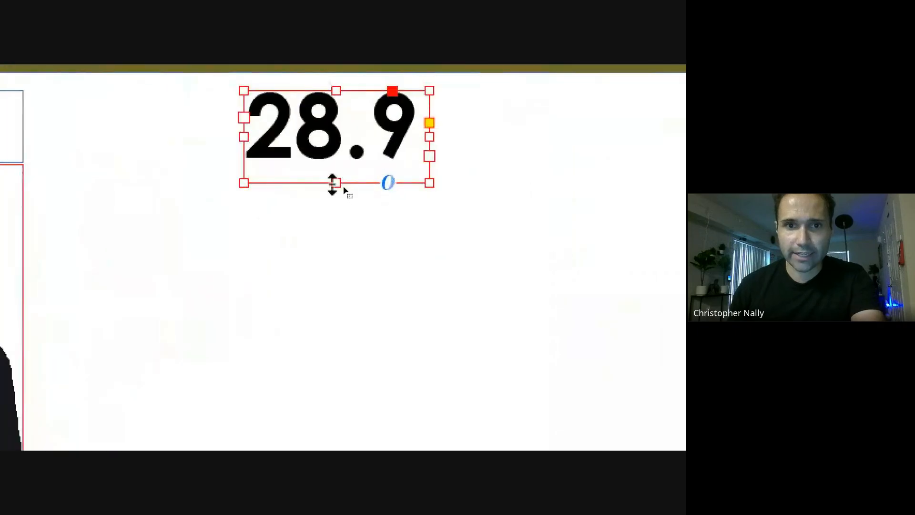
{"action": "mouse_move", "coordinate": [342, 186]}
{"action": "left_mouse_down"}
{"action": "mouse_move", "coordinate": [342, 148]}
{"action": "mouse_move", "coordinate": [342, 171]}
{"action": "left_mouse_up"}
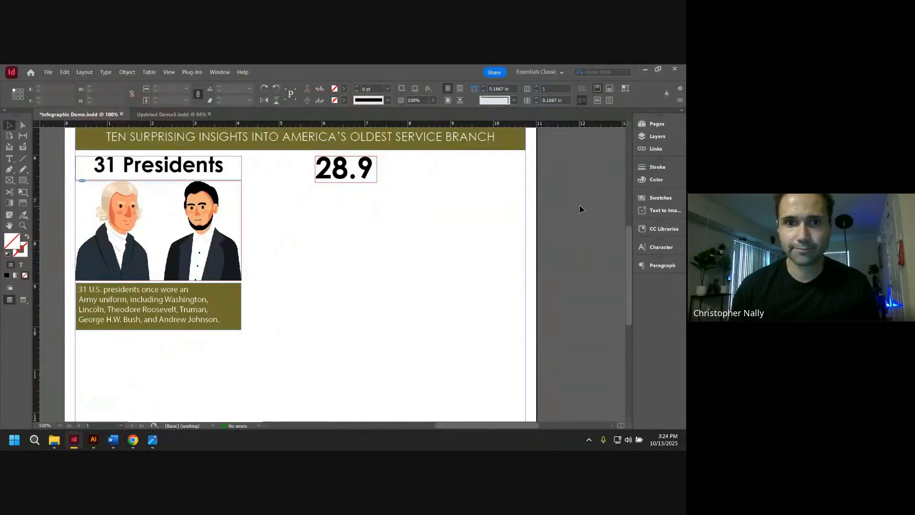
{"action": "left_click", "coordinate": [581, 208]}
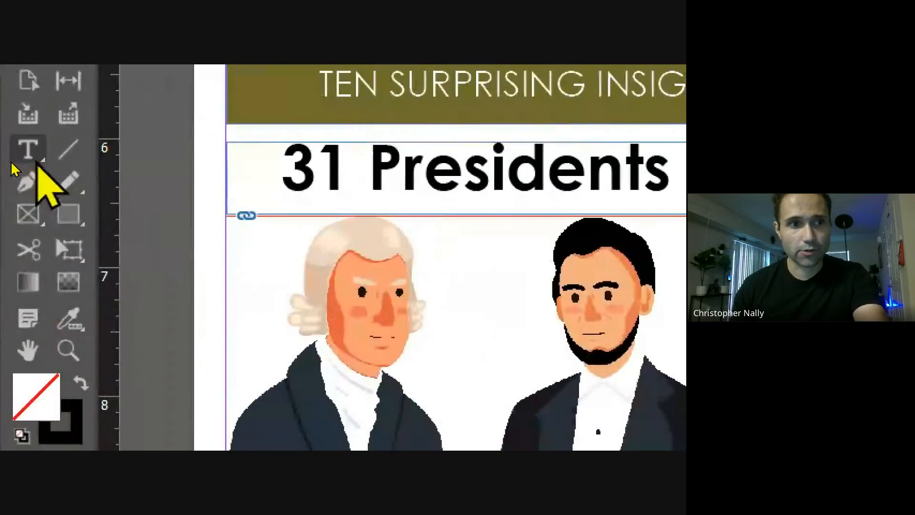
Draw a text frame about 1.44 in wide and 0.5 in high directly below the 28.9 frame, matching its width.
{"action": "left_click", "coordinate": [28, 148]}
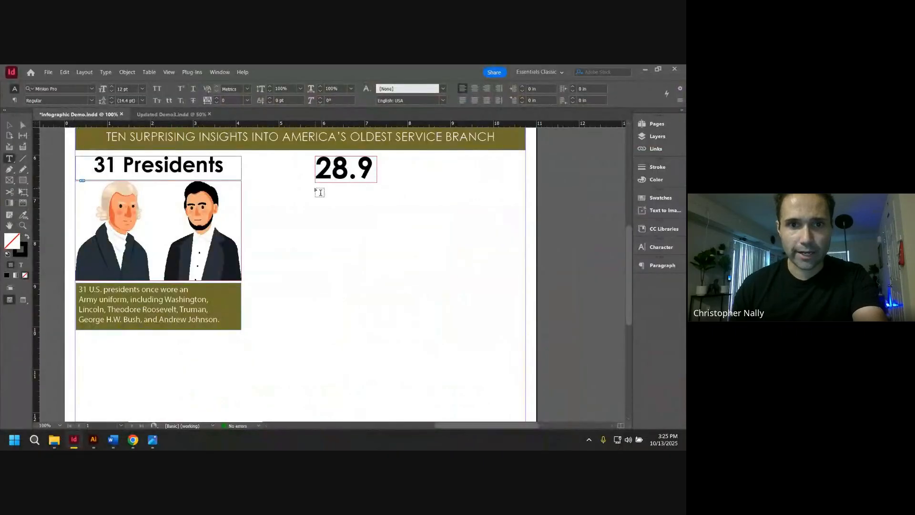
{"action": "left_click_drag", "start_coordinate": [315, 185], "coordinate": [377, 207]}
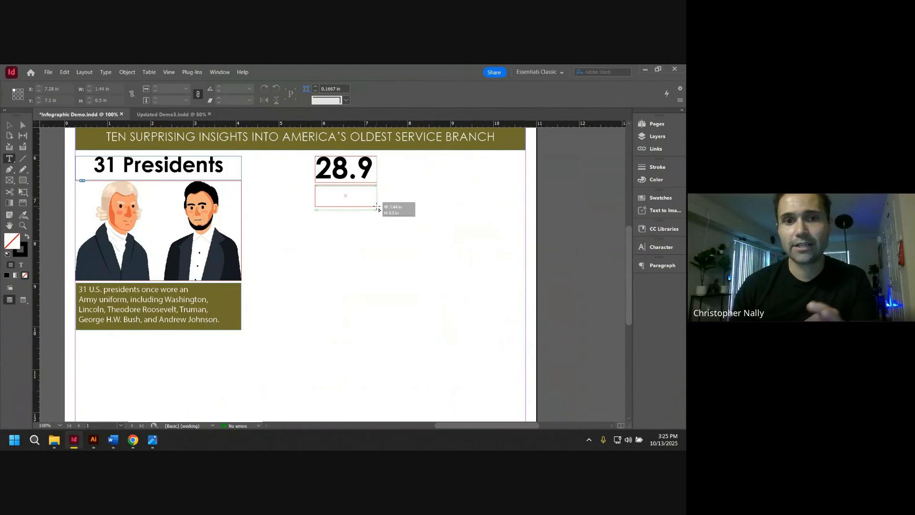
{"action": "left_click_drag", "start_coordinate": [377, 208], "coordinate": [377, 206]}
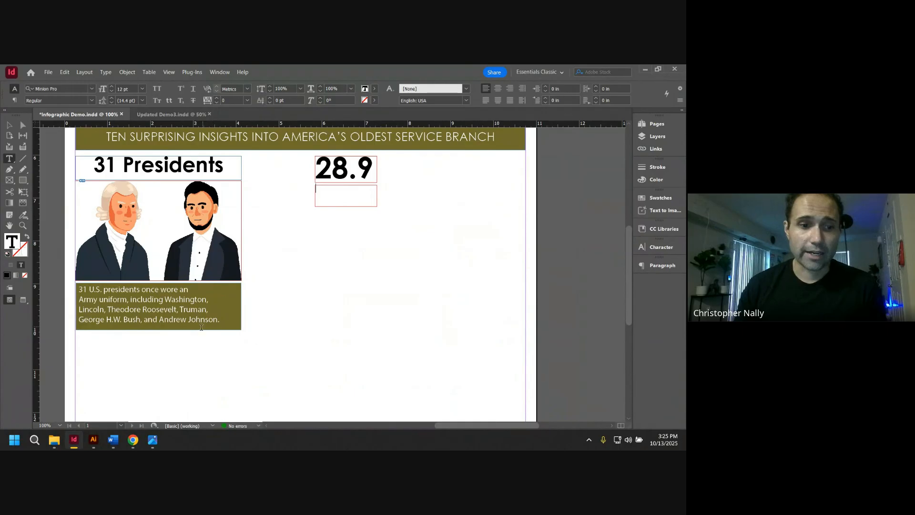
Look up the label under 28.9 in the Word data sheet and enter "Years Old" in the new InDesign text frame.
{"action": "left_click", "coordinate": [113, 440]}
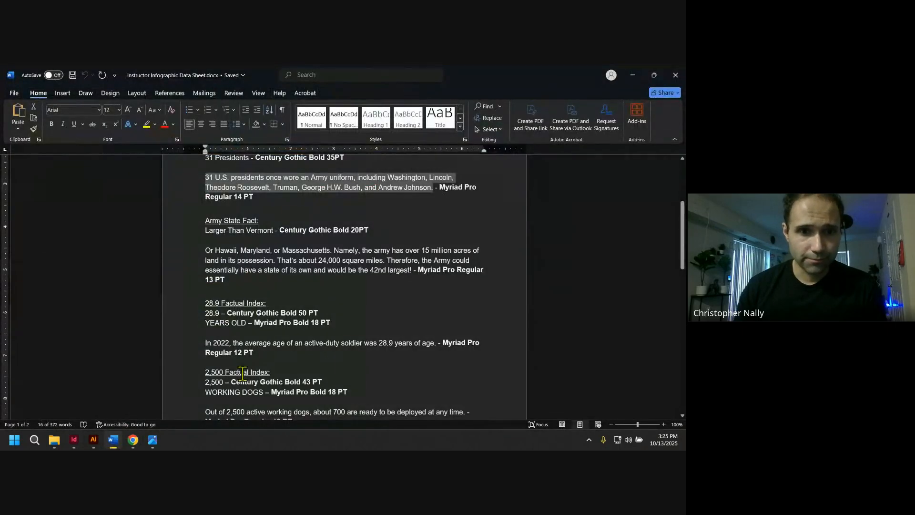
{"action": "left_click", "coordinate": [632, 76]}
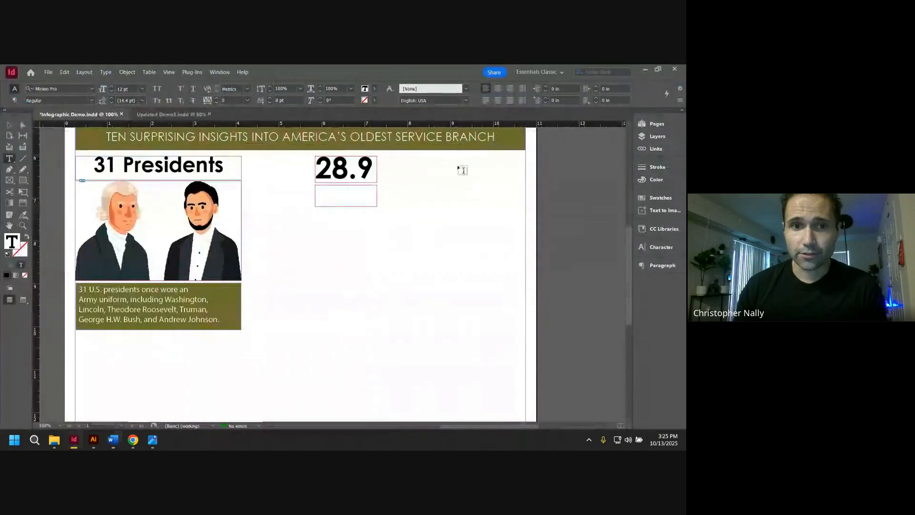
{"action": "type", "text": "Yea"}
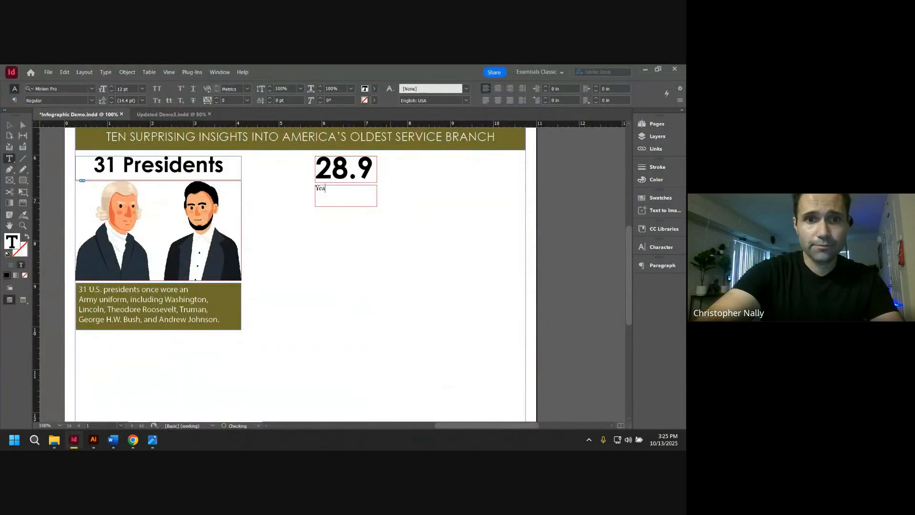
{"action": "type", "text": "rs Old"}
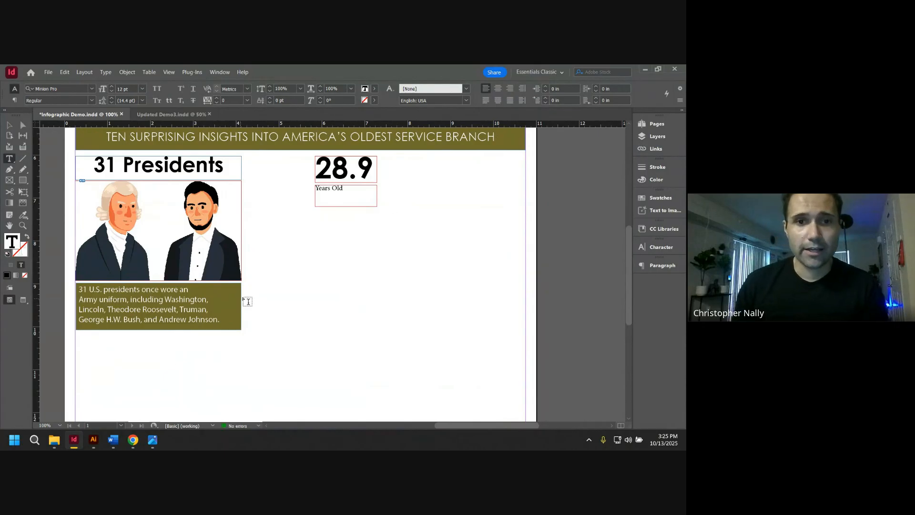
Check the label's font in the Word data sheet and set the Years Old text in InDesign to Myriad Pro Bold.
{"action": "left_click", "coordinate": [113, 442]}
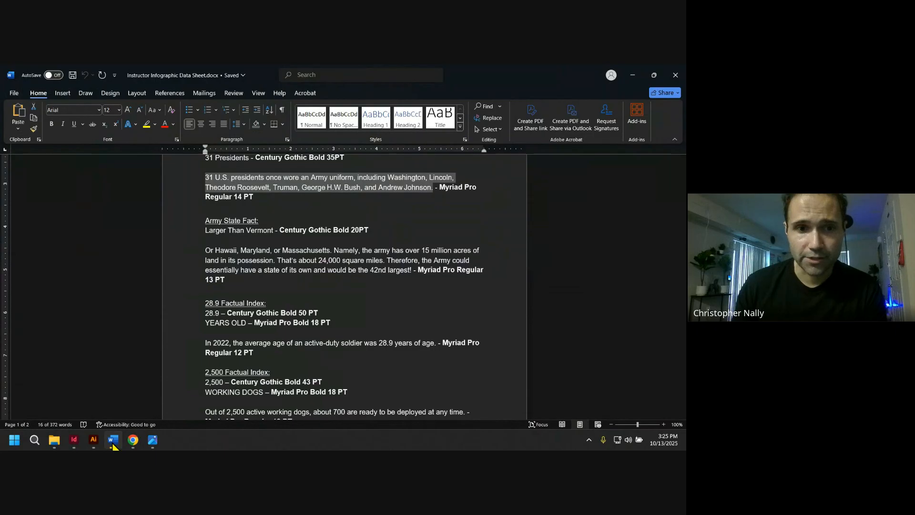
{"action": "left_click", "coordinate": [113, 441]}
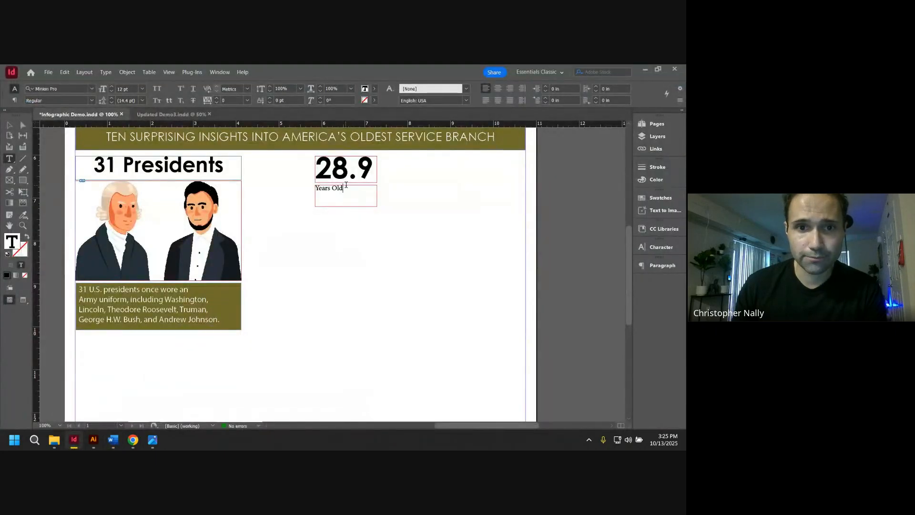
{"action": "left_click_drag", "start_coordinate": [346, 187], "coordinate": [306, 190]}
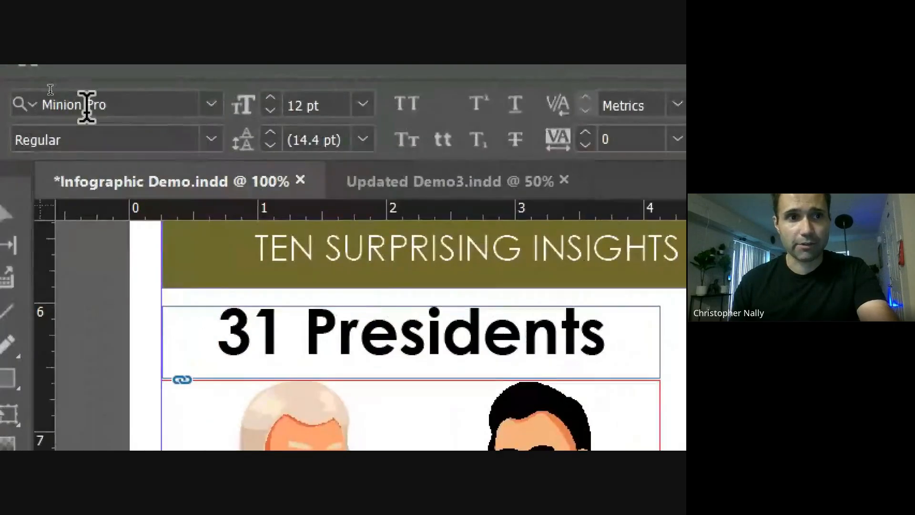
{"action": "left_click", "coordinate": [52, 89]}
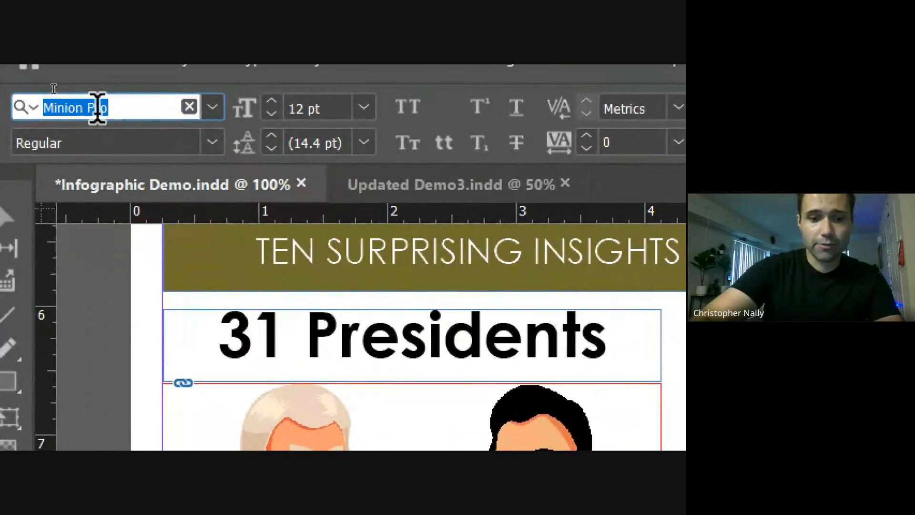
{"action": "type", "text": "m"}
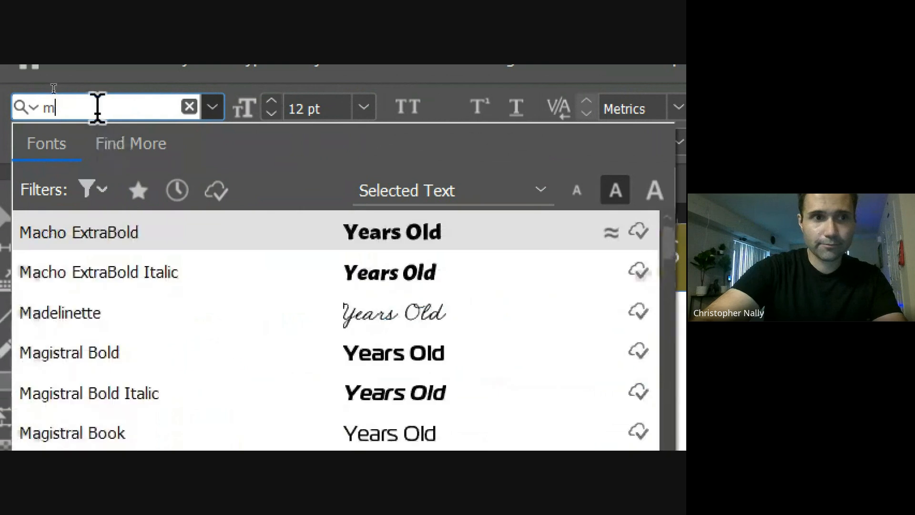
{"action": "type", "text": "yriad"}
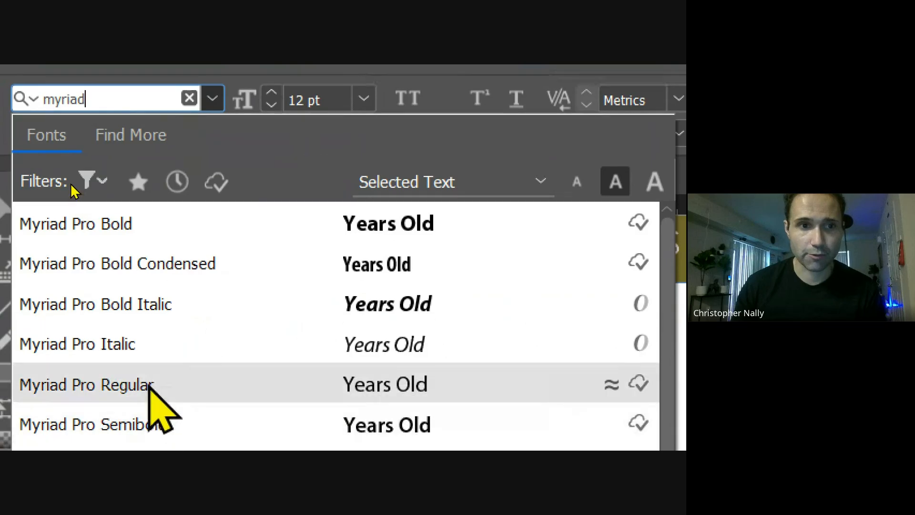
{"action": "key", "text": "Return"}
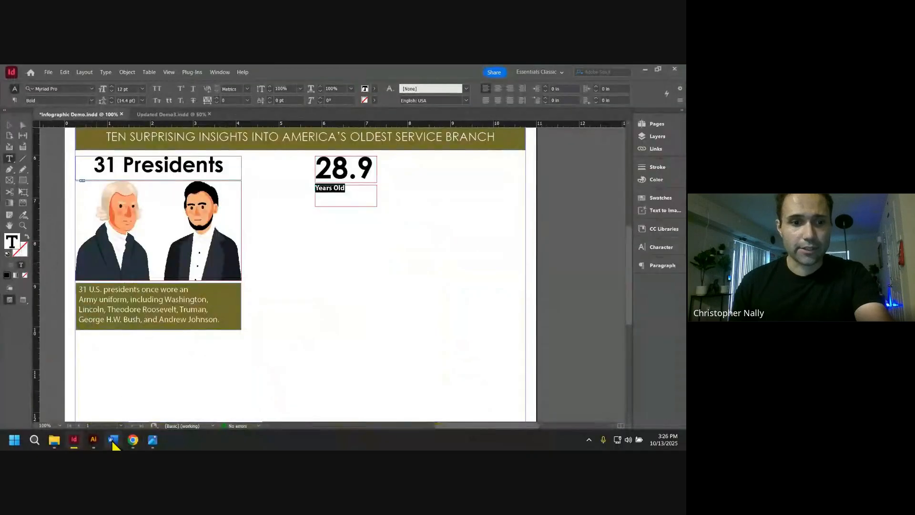
Check the label's size in the Word data sheet, then set the Years Old text in InDesign to 18 pt and centre it.
{"action": "left_click", "coordinate": [113, 442]}
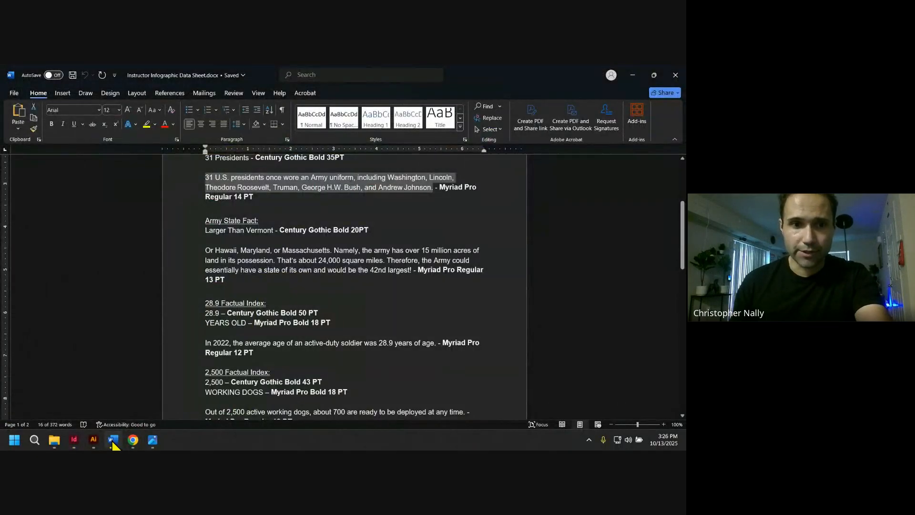
{"action": "left_click", "coordinate": [114, 442]}
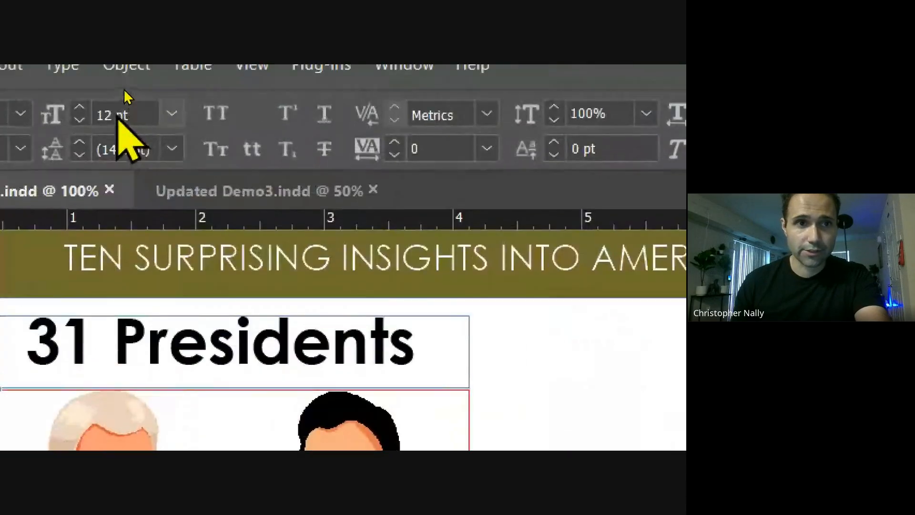
{"action": "triple_click", "coordinate": [143, 114]}
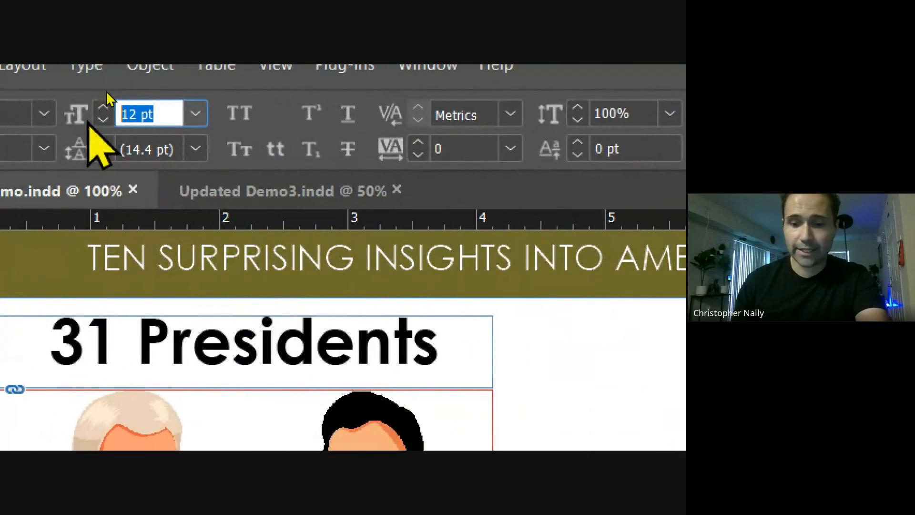
{"action": "type", "text": "18"}
{"action": "key", "text": "Return"}
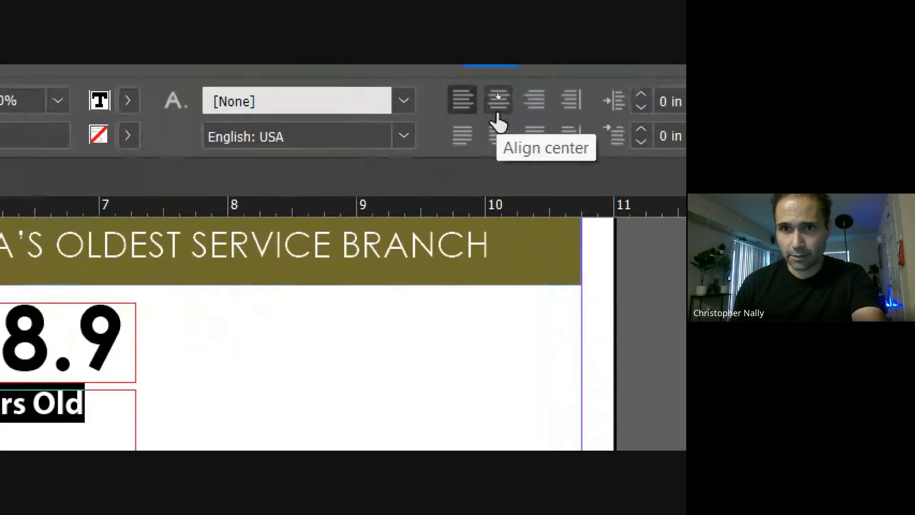
{"action": "left_click", "coordinate": [498, 100]}
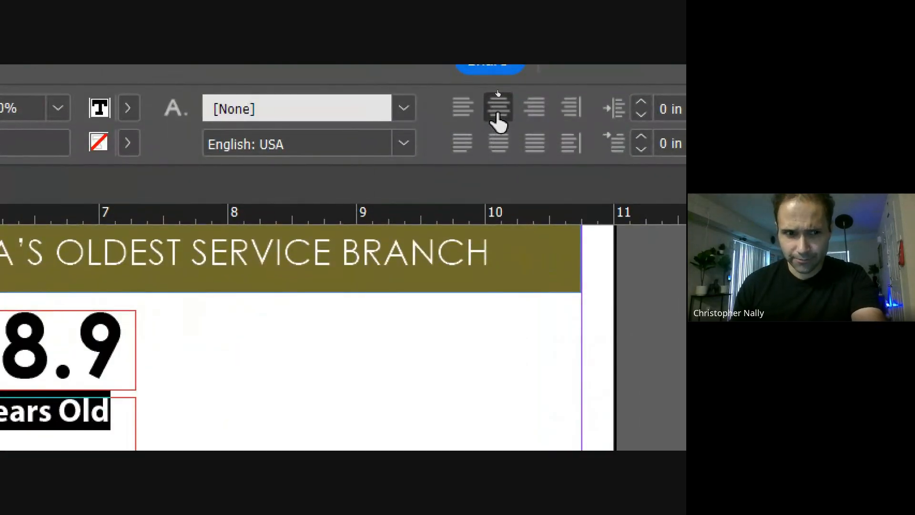
Shorten the Years Old frame from its bottom edge to fit closely around the text and deselect it.
{"action": "left_click", "coordinate": [9, 125]}
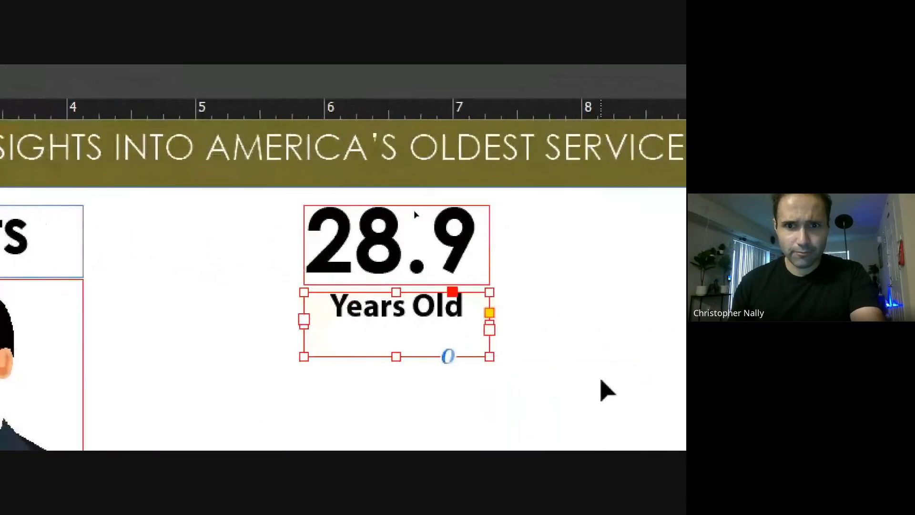
{"action": "left_click_drag", "start_coordinate": [393, 357], "coordinate": [395, 329]}
{"action": "left_click", "coordinate": [556, 272]}
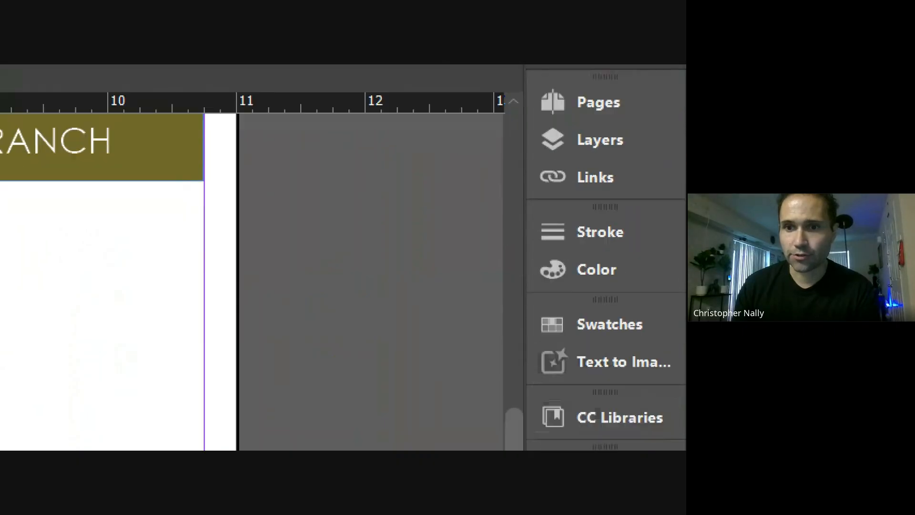
Move the Years Old and 28.9 text frames from the Images layer to the Text layer.
{"action": "left_click", "coordinate": [610, 140]}
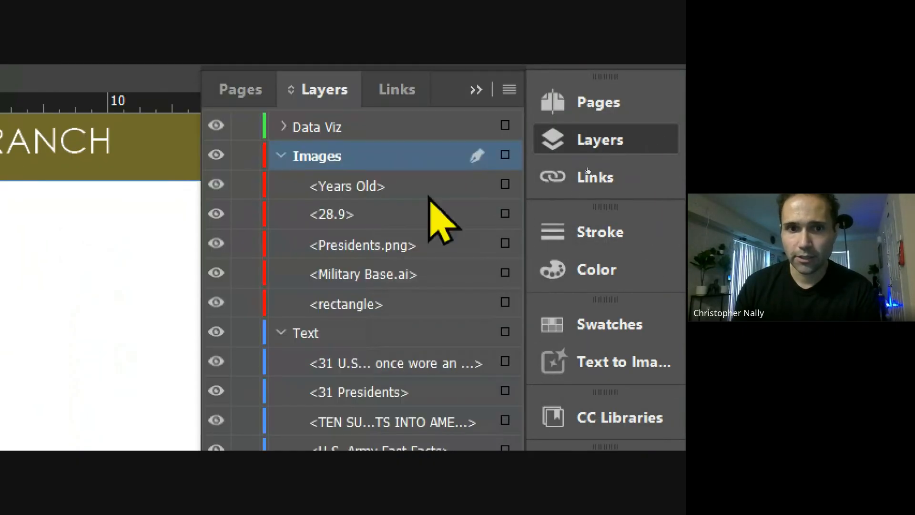
{"action": "left_click", "coordinate": [343, 191]}
{"action": "left_click", "coordinate": [337, 217], "text": "shift"}
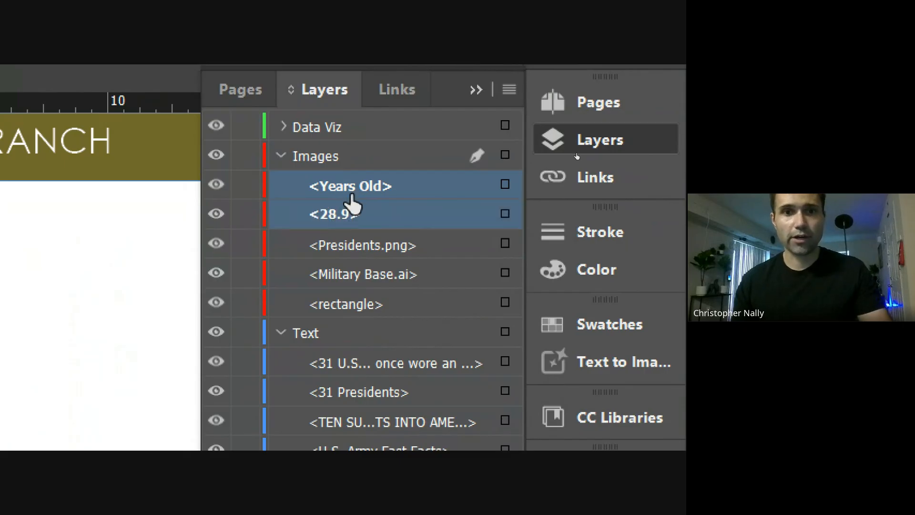
{"action": "double_click", "coordinate": [370, 187]}
{"action": "key", "text": "Return"}
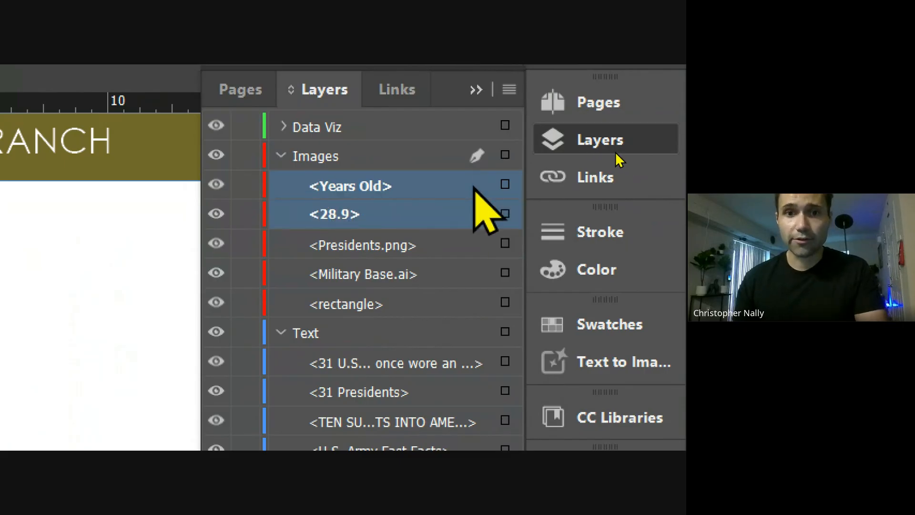
{"action": "left_click", "coordinate": [443, 245]}
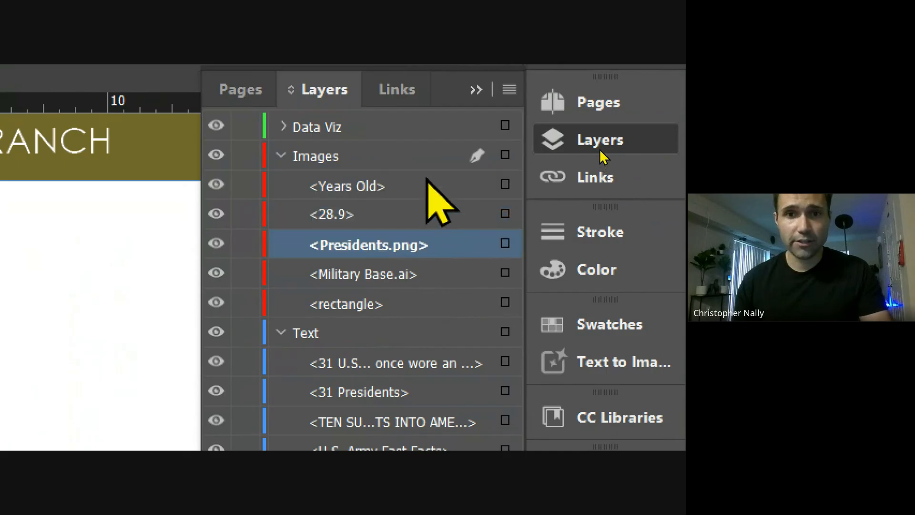
{"action": "left_click", "coordinate": [425, 181]}
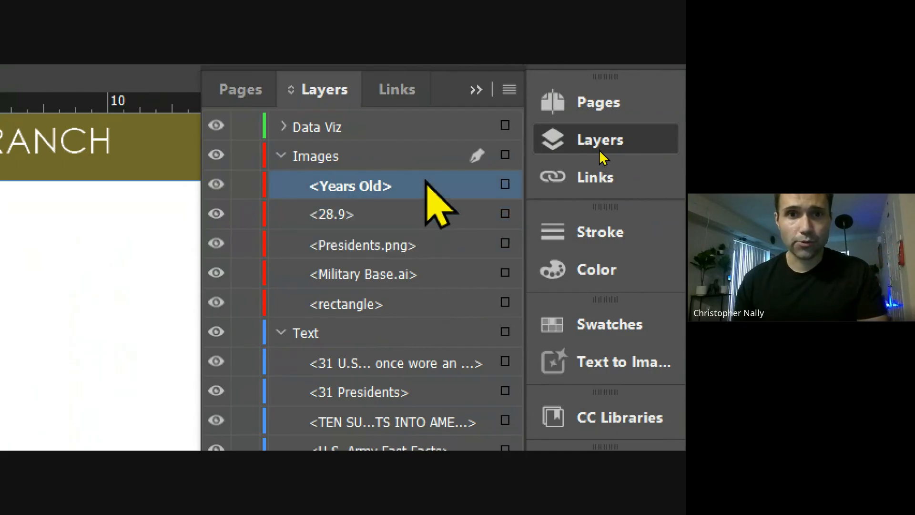
{"action": "left_click", "coordinate": [413, 215], "text": "shift"}
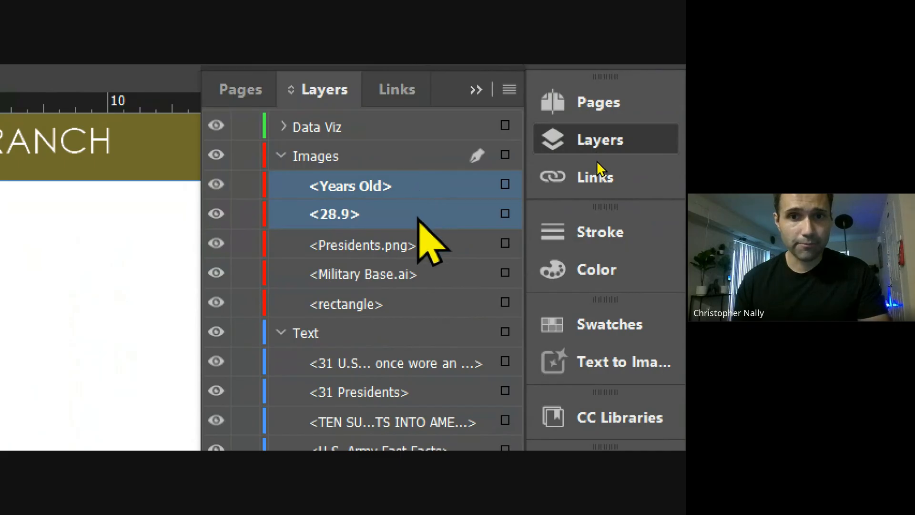
{"action": "left_click", "coordinate": [472, 244]}
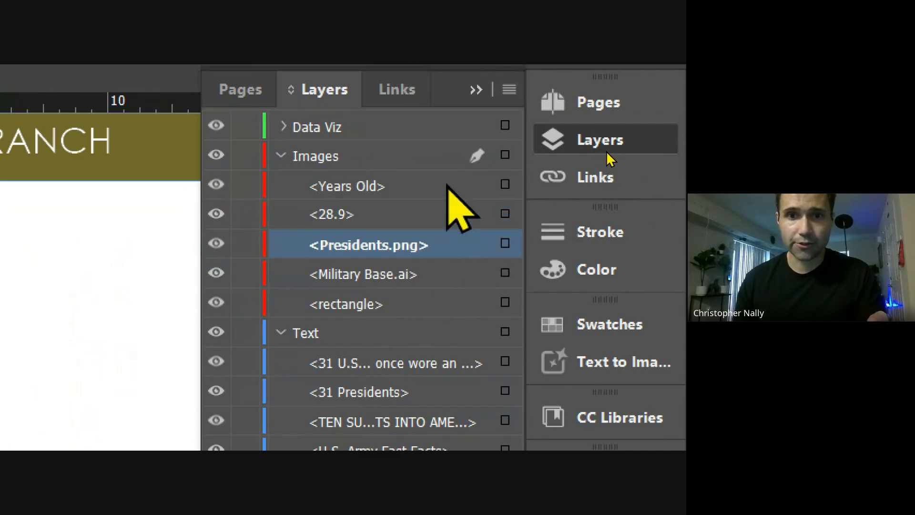
{"action": "left_click", "coordinate": [448, 187]}
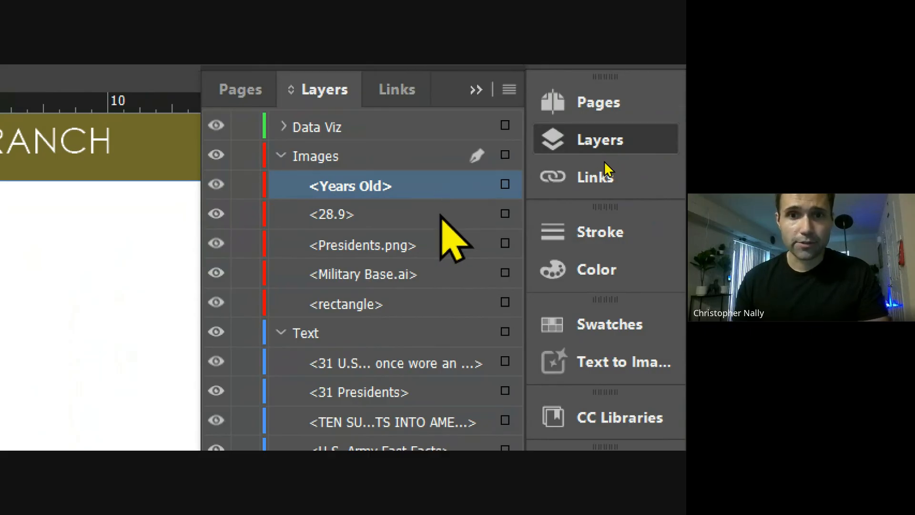
{"action": "left_click", "coordinate": [441, 215], "text": "shift"}
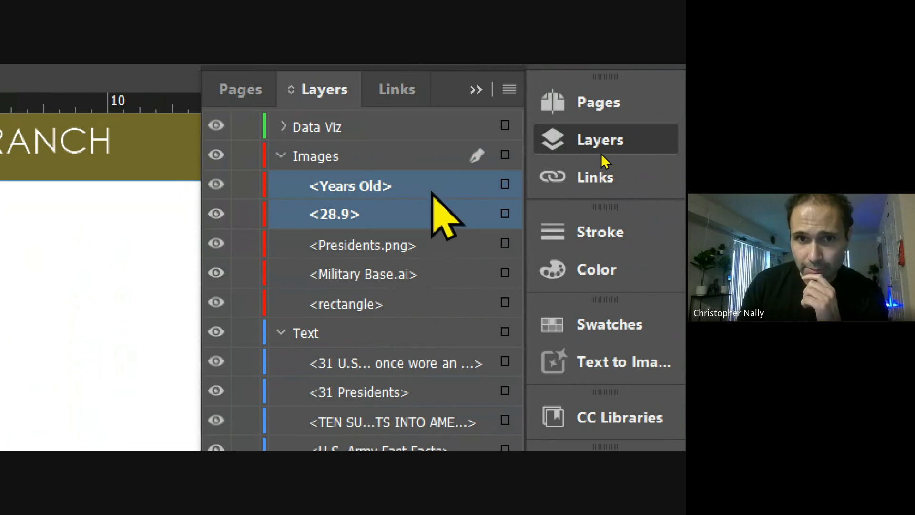
{"action": "left_click_drag", "start_coordinate": [429, 190], "coordinate": [417, 356]}
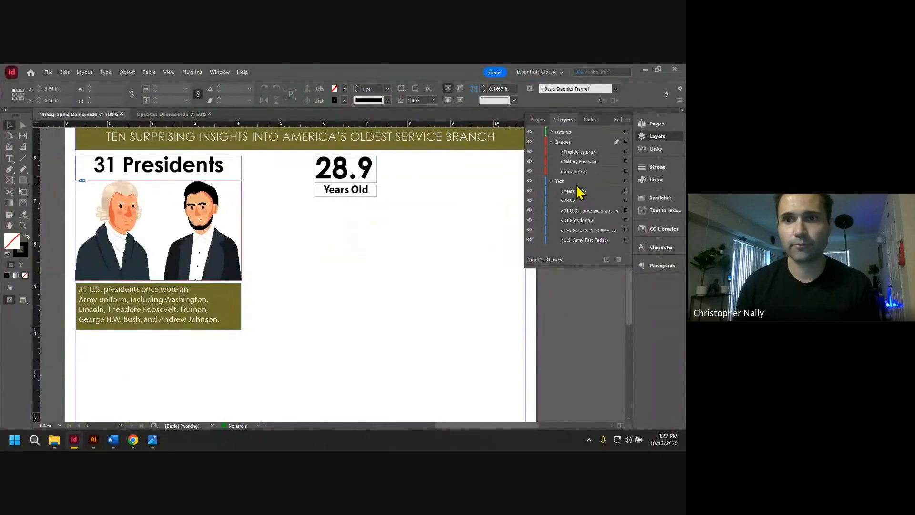
{"action": "left_click", "coordinate": [621, 122]}
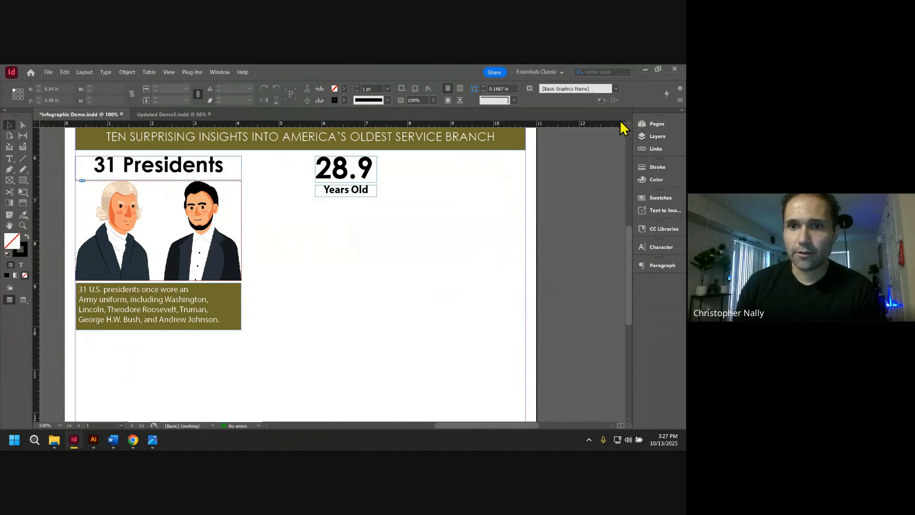
Check the Updated Demo3 reference, then load Salute.png from the Sources folder for placing in the Infographic Demo document.
{"action": "left_click", "coordinate": [149, 117]}
{"action": "left_click", "coordinate": [93, 115]}
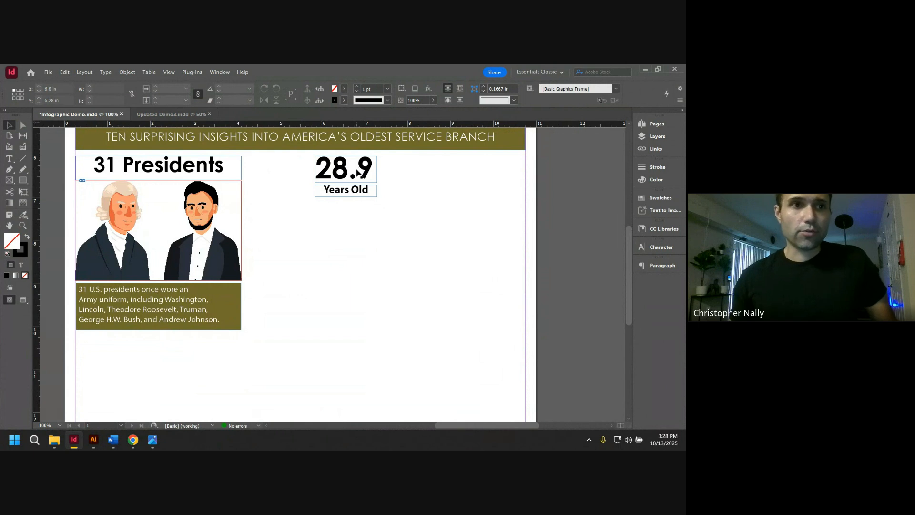
{"action": "left_click", "coordinate": [51, 75]}
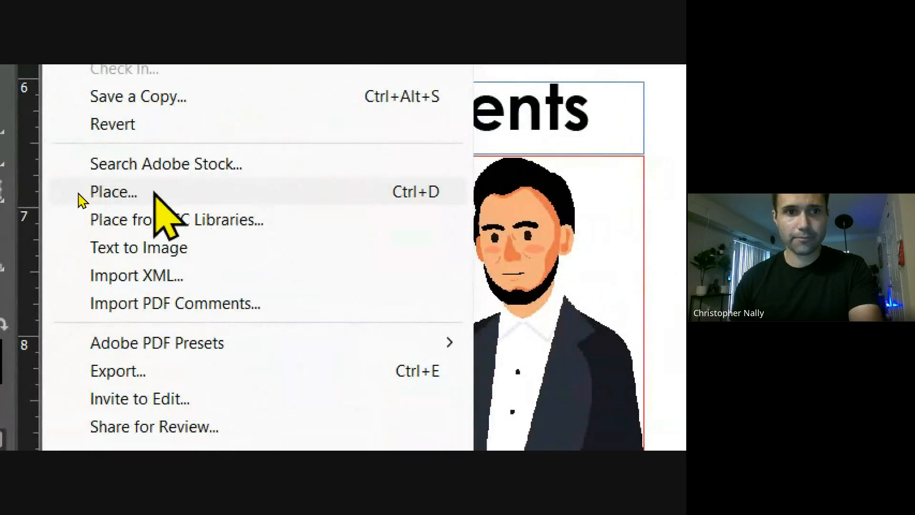
{"action": "left_click", "coordinate": [154, 192]}
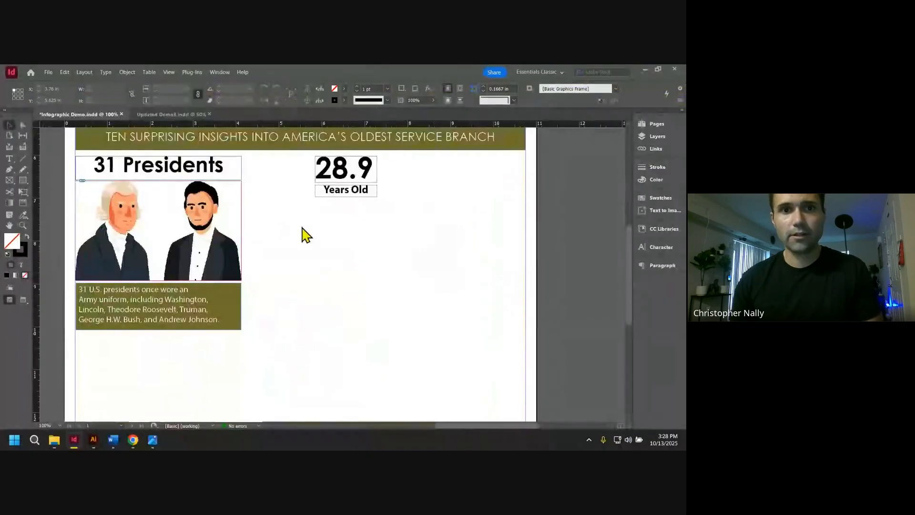
{"action": "mouse_move", "coordinate": [322, 124]}
{"action": "left_mouse_down"}
{"action": "mouse_move", "coordinate": [354, 118]}
{"action": "mouse_move", "coordinate": [308, 116]}
{"action": "left_mouse_up"}
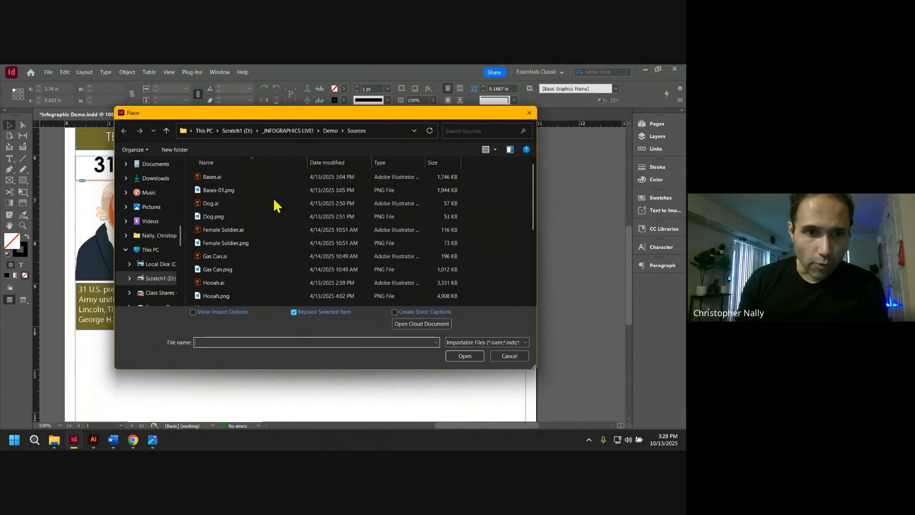
{"action": "scroll", "coordinate": [275, 200], "scroll_direction": "down", "scroll_amount": 5}
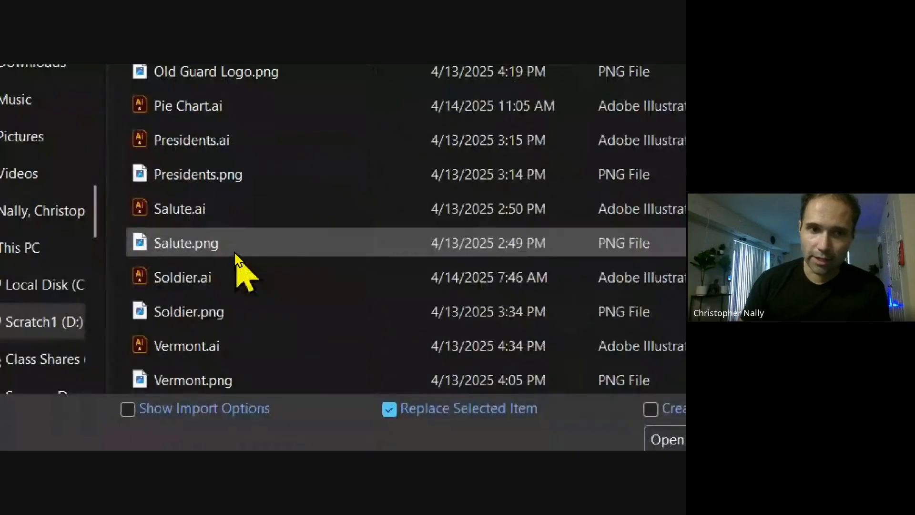
{"action": "left_click", "coordinate": [215, 243]}
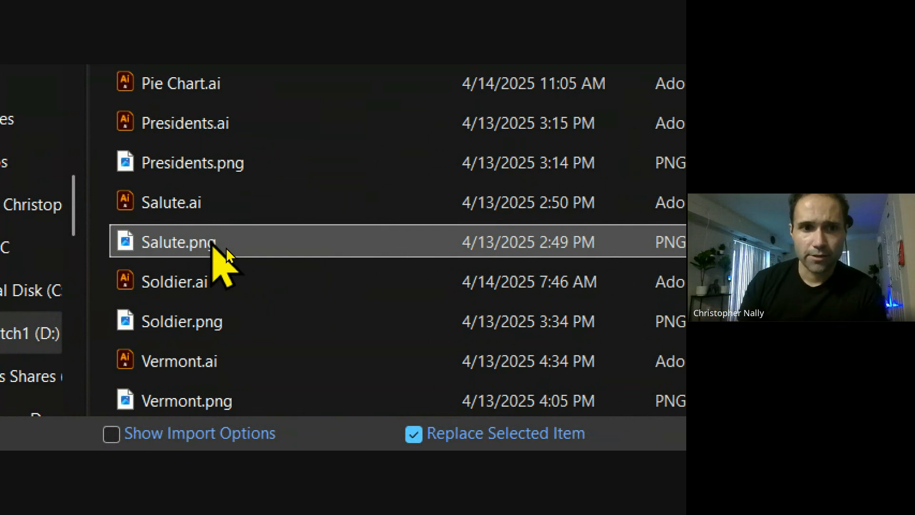
{"action": "left_click", "coordinate": [213, 244]}
{"action": "left_click", "coordinate": [342, 233]}
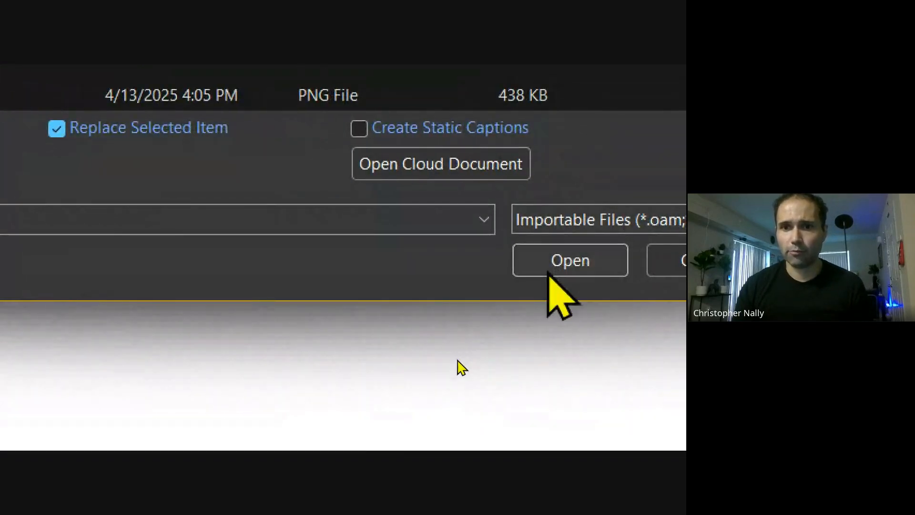
{"action": "left_click", "coordinate": [548, 272]}
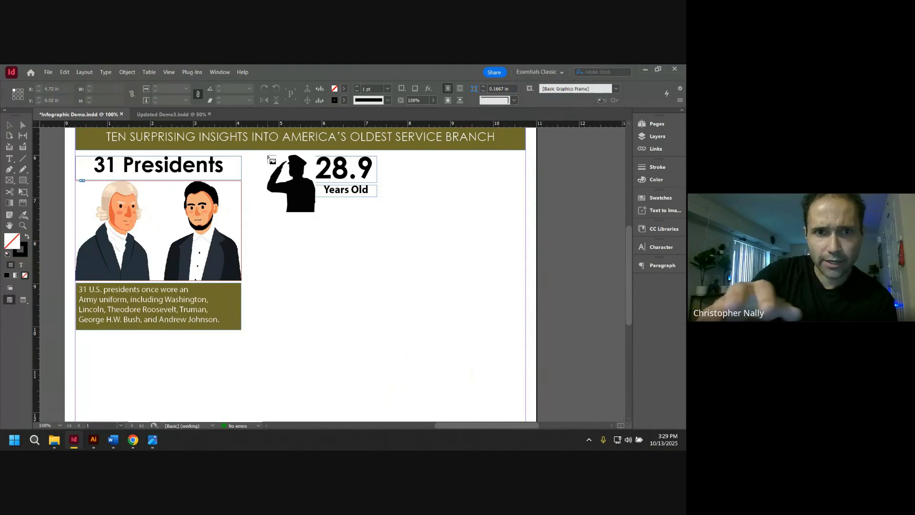
Place the saluting soldier image about 0.82 in wide and 0.97 in high, set it directly beside the 28.9 text and deselect it.
{"action": "left_click_drag", "start_coordinate": [268, 157], "coordinate": [298, 180]}
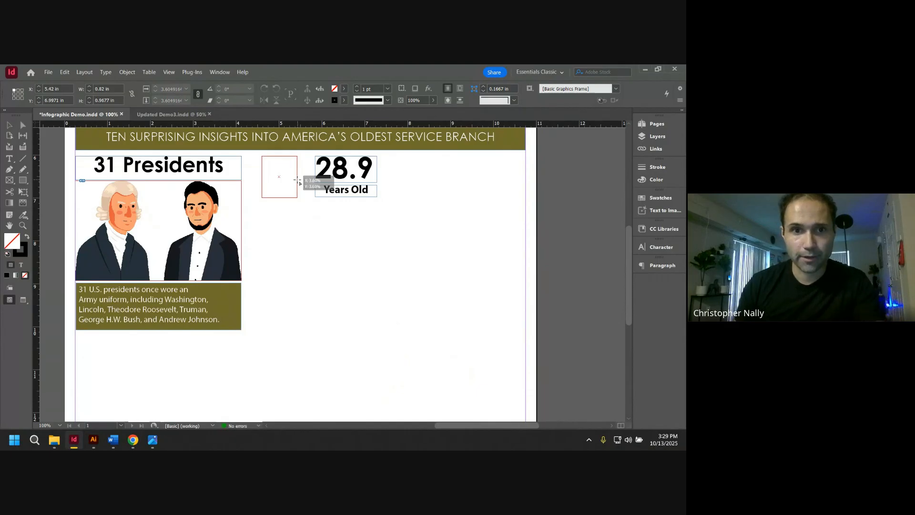
{"action": "left_click", "coordinate": [297, 181]}
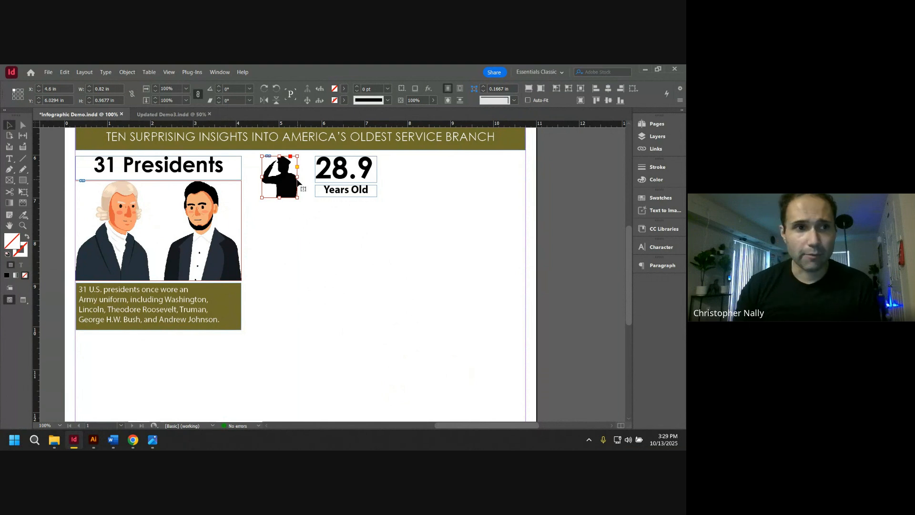
{"action": "left_click_drag", "start_coordinate": [283, 189], "coordinate": [297, 189]}
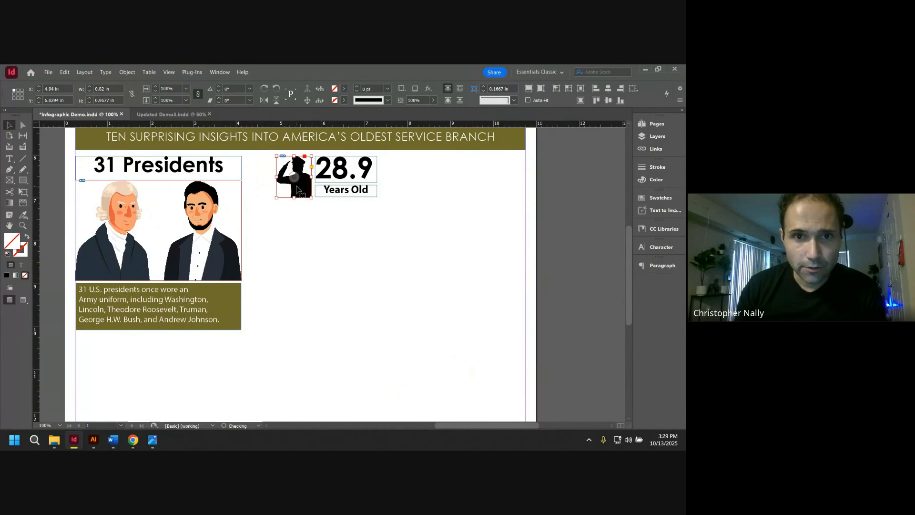
{"action": "left_click", "coordinate": [381, 184]}
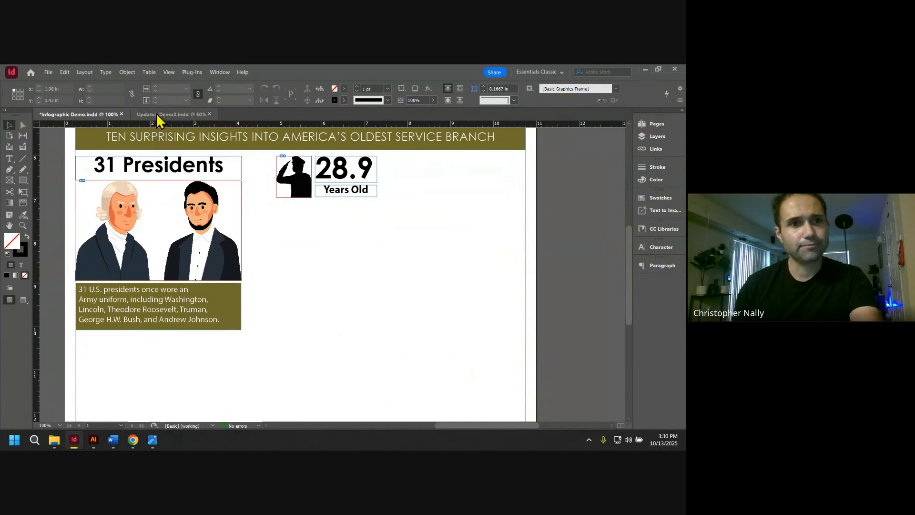
Check the caption design in Updated Demo3, then return to Infographic Demo and activate the Rectangle tool.
{"action": "left_click", "coordinate": [139, 116]}
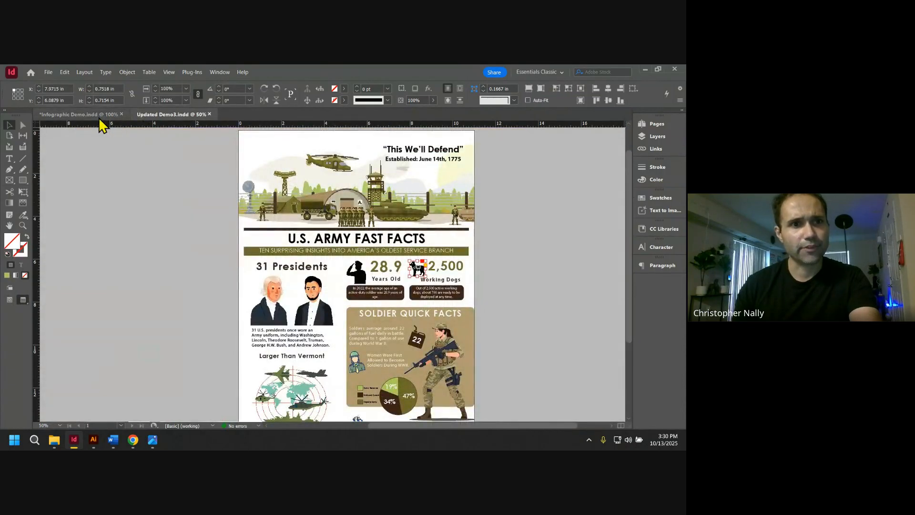
{"action": "left_click", "coordinate": [98, 116]}
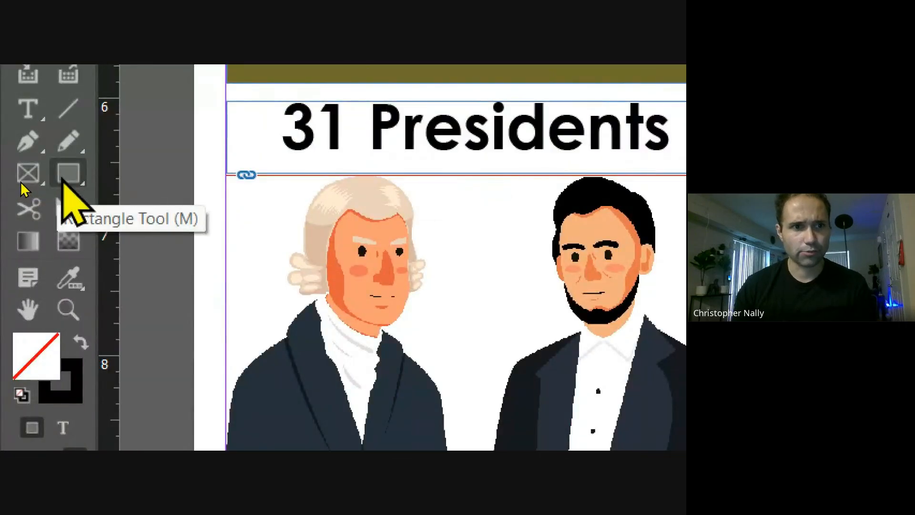
{"action": "left_click", "coordinate": [67, 173]}
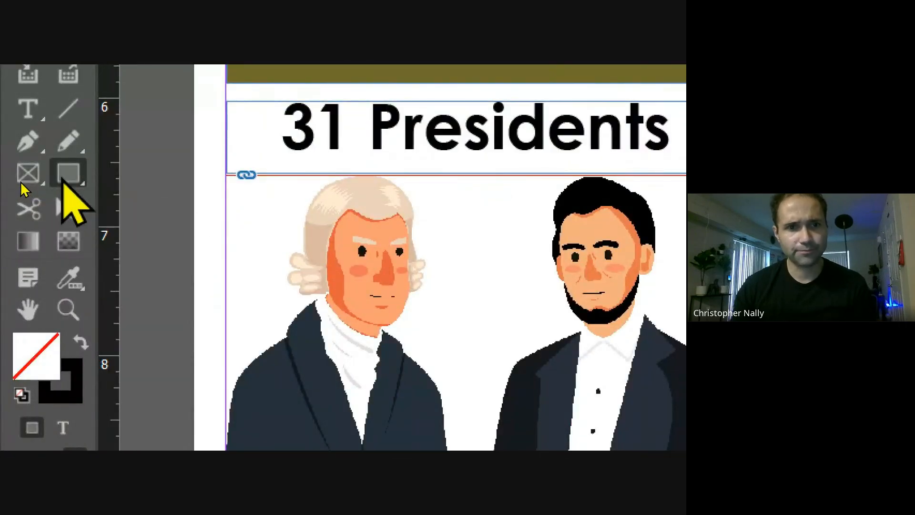
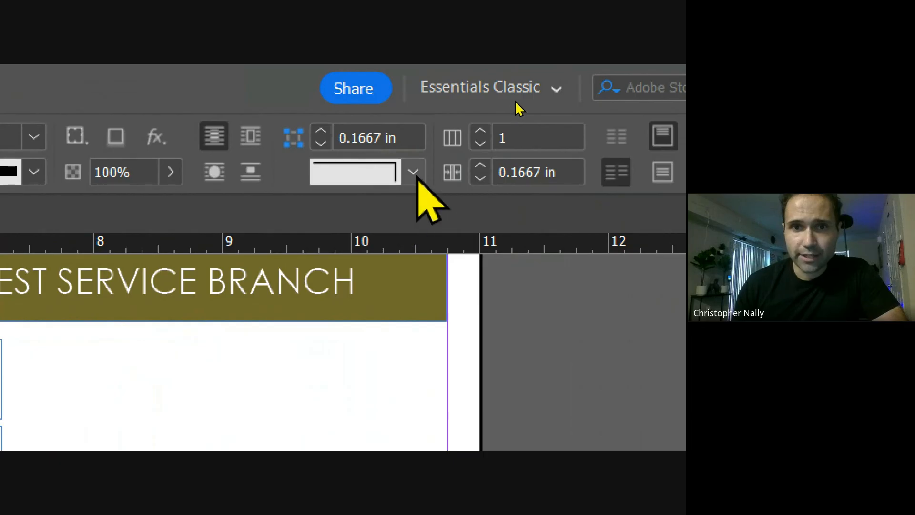
Apply Rounded corners to the dark brown caption box below the 28.9 Years Old section.
{"action": "left_click", "coordinate": [413, 173]}
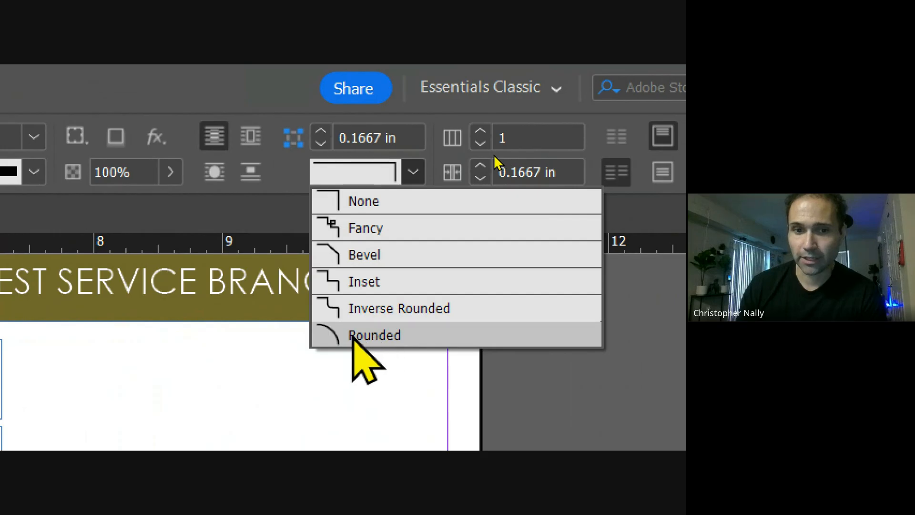
{"action": "left_click", "coordinate": [378, 336]}
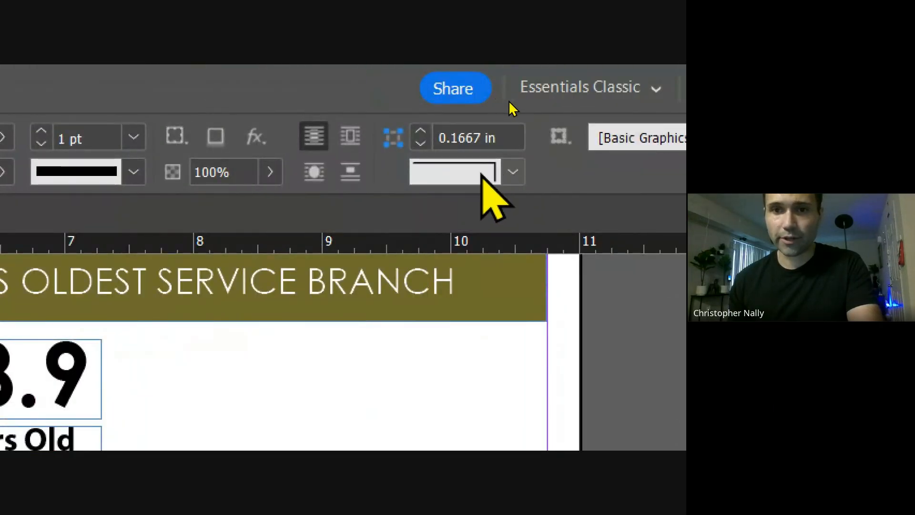
{"action": "left_click", "coordinate": [513, 172]}
{"action": "key", "text": "Escape"}
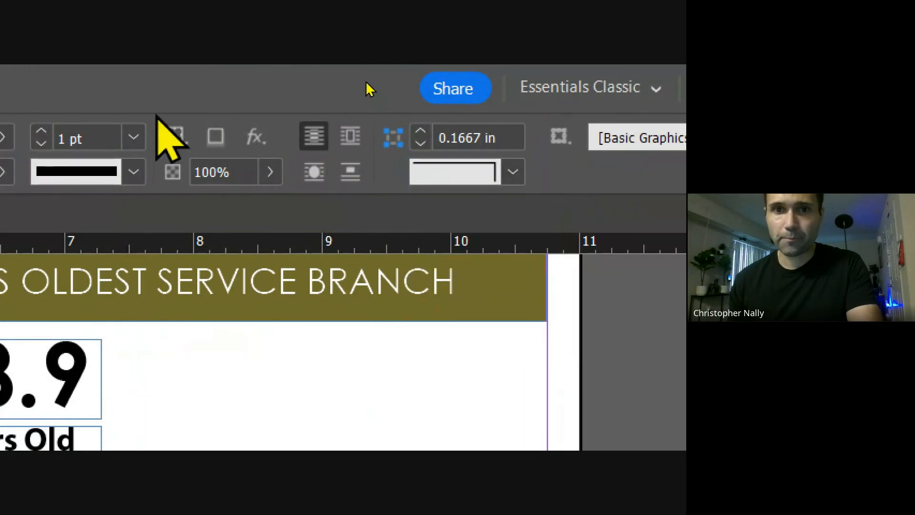
Raise the brown caption box's corner radius to 0.3125 in, reduce it again by two increments and deselect the box.
{"action": "left_click", "coordinate": [324, 187]}
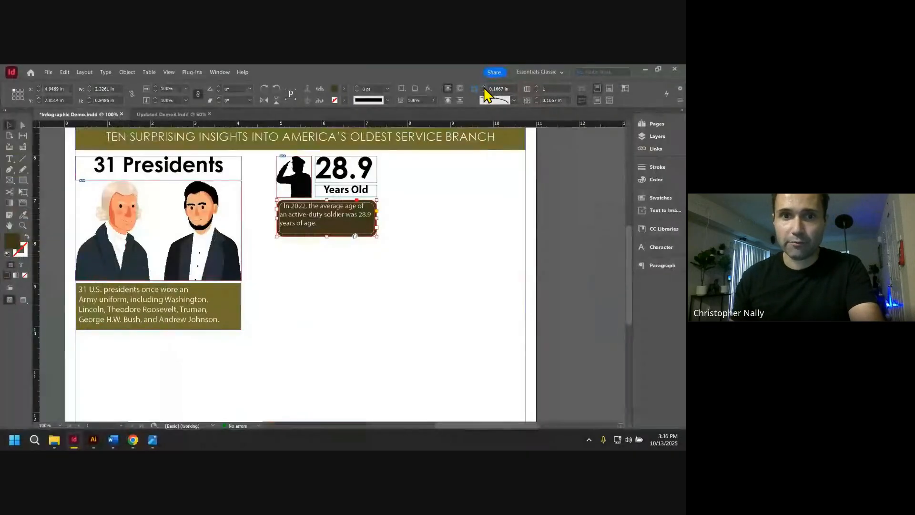
{"action": "left_click", "coordinate": [492, 123]}
{"action": "left_click", "coordinate": [493, 123]}
{"action": "left_click", "coordinate": [492, 123]}
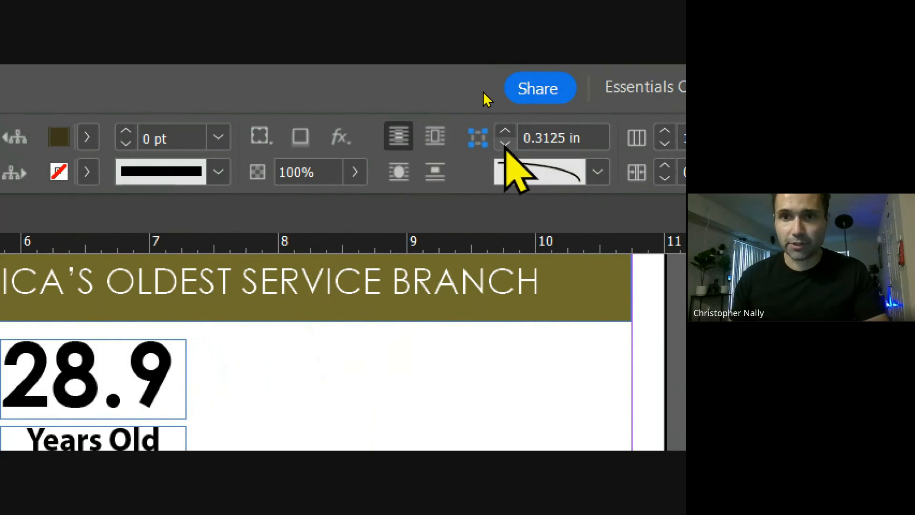
{"action": "left_click", "coordinate": [505, 143]}
{"action": "left_click", "coordinate": [505, 143]}
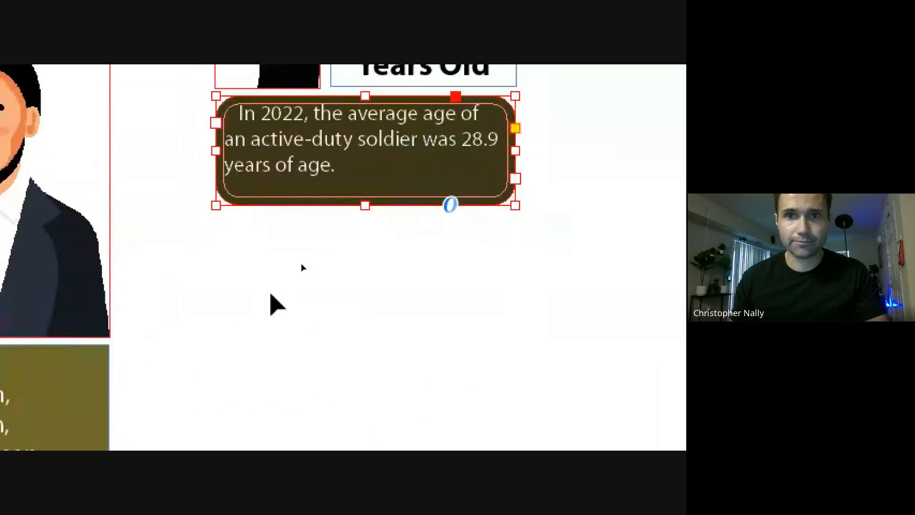
{"action": "left_click", "coordinate": [341, 284]}
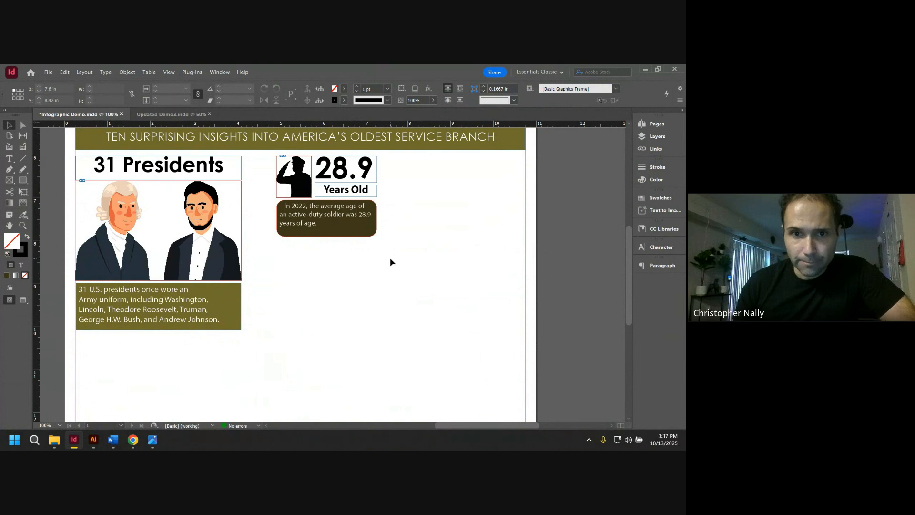
Select the soldier image, the 28.9 and Years Old text frames and the brown caption box together.
{"action": "left_click_drag", "start_coordinate": [374, 243], "coordinate": [272, 154]}
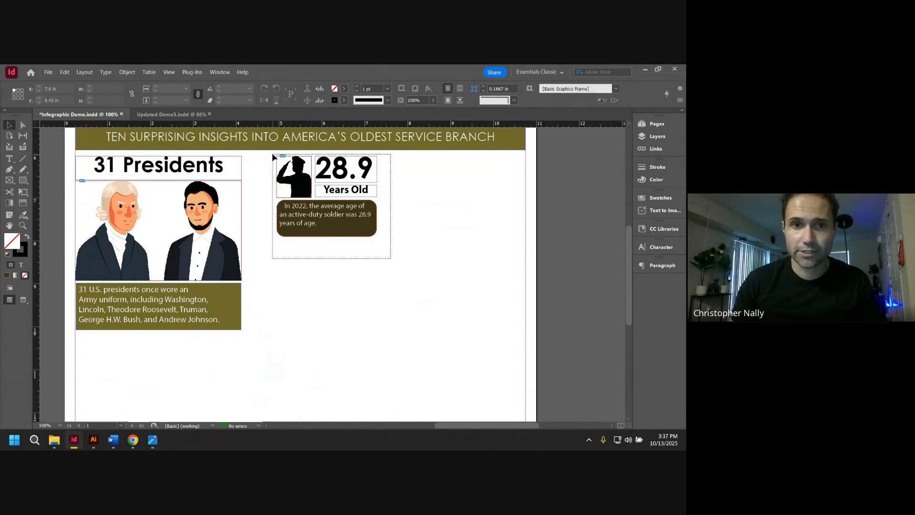
{"action": "left_click_drag", "start_coordinate": [272, 152], "coordinate": [271, 152]}
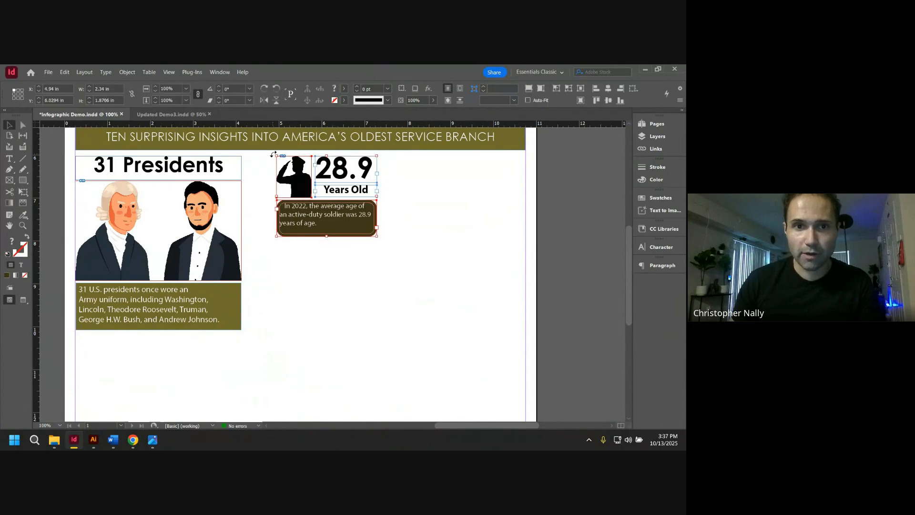